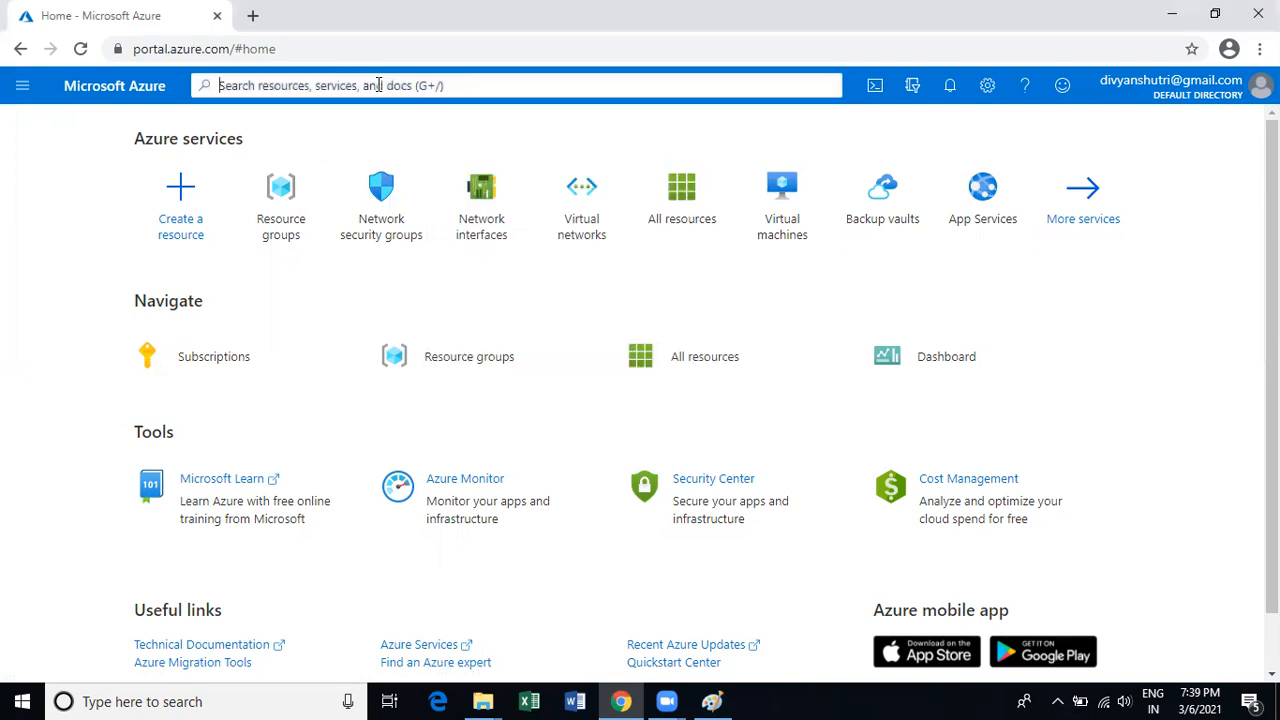
Search the portal for 'network' and open the Network security groups list.
type("n")
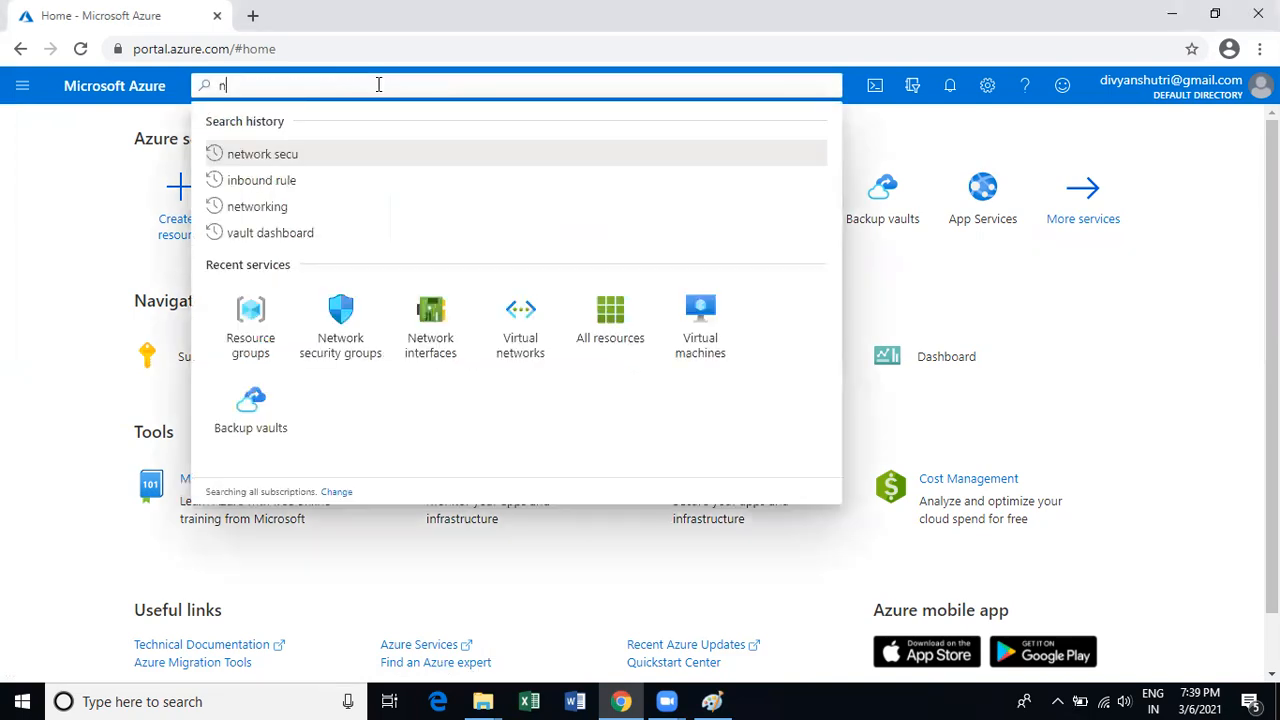
type("etwork")
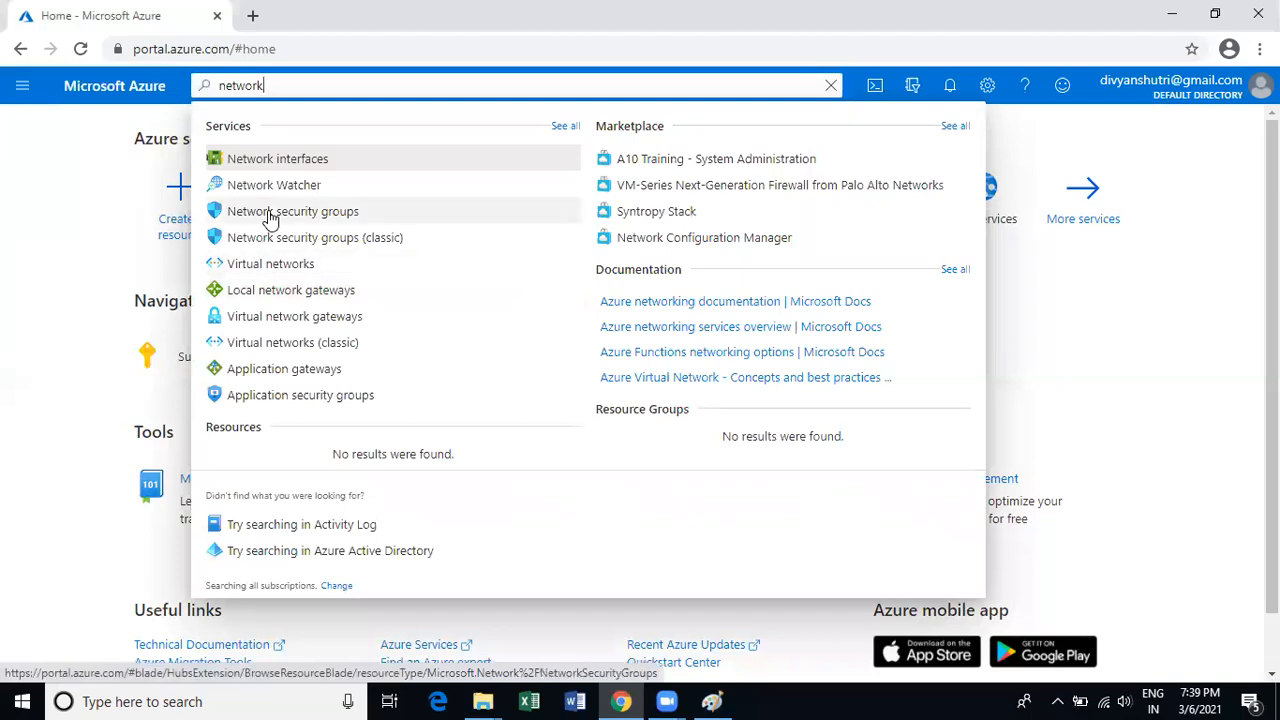
left_click(69, 223)
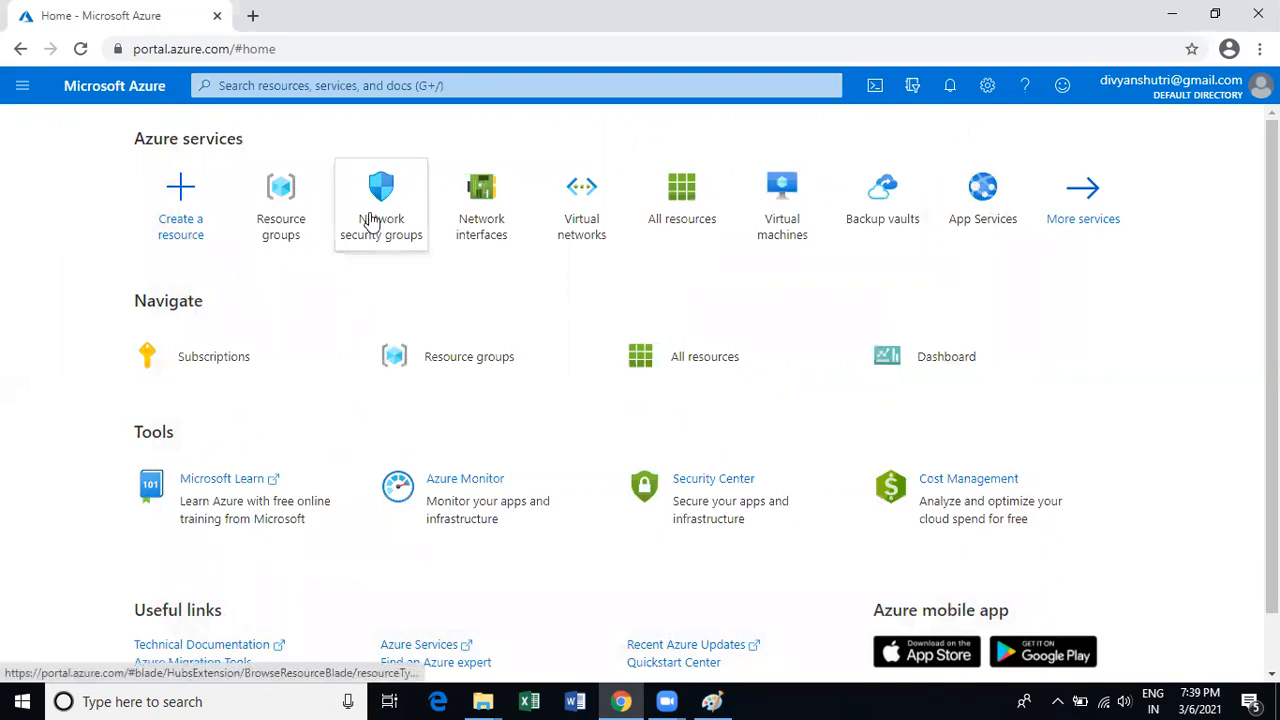
mouse_move(365, 193)
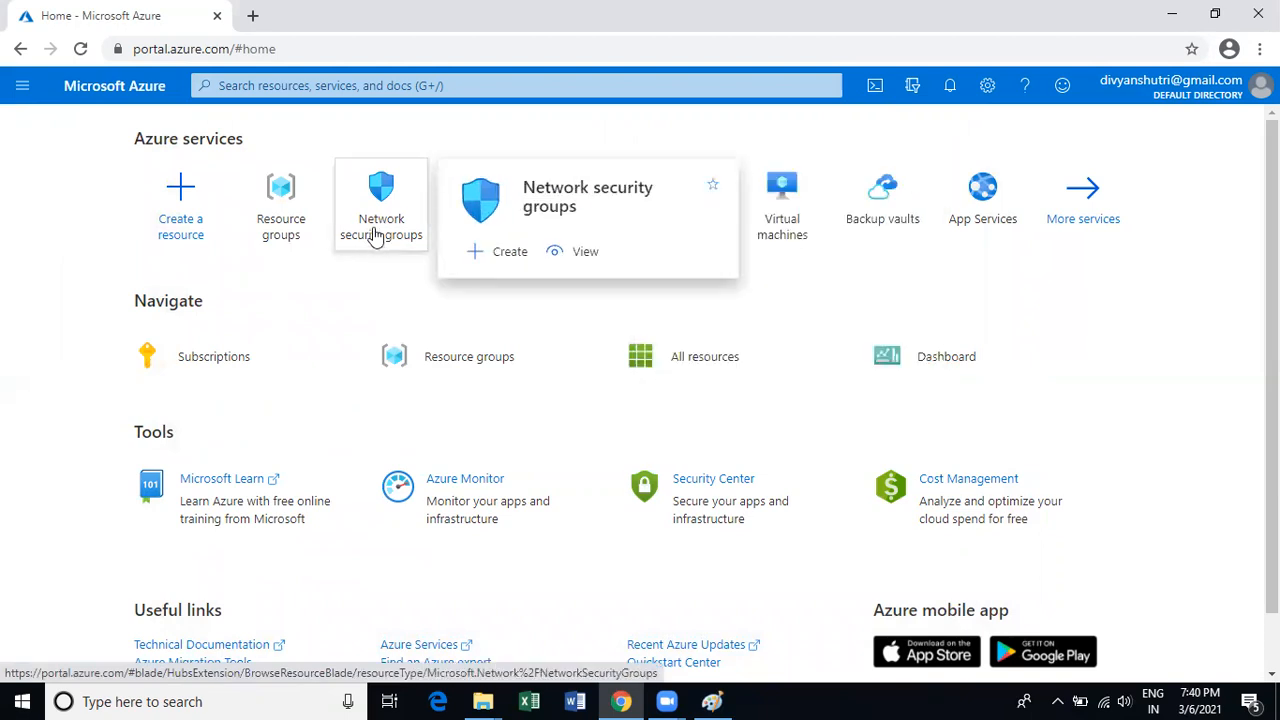
left_click(376, 232)
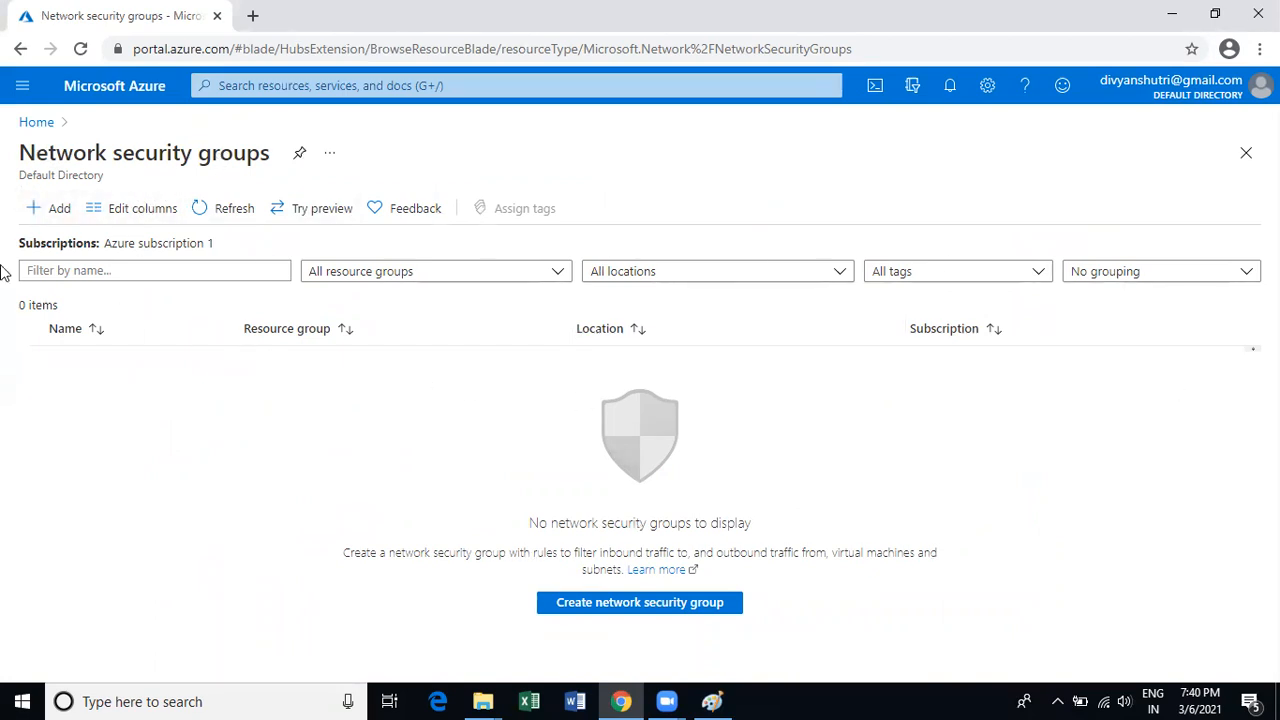
Start a new network security group with Azure subscription 1, then switch to the Paint diagram.
left_click(54, 218)
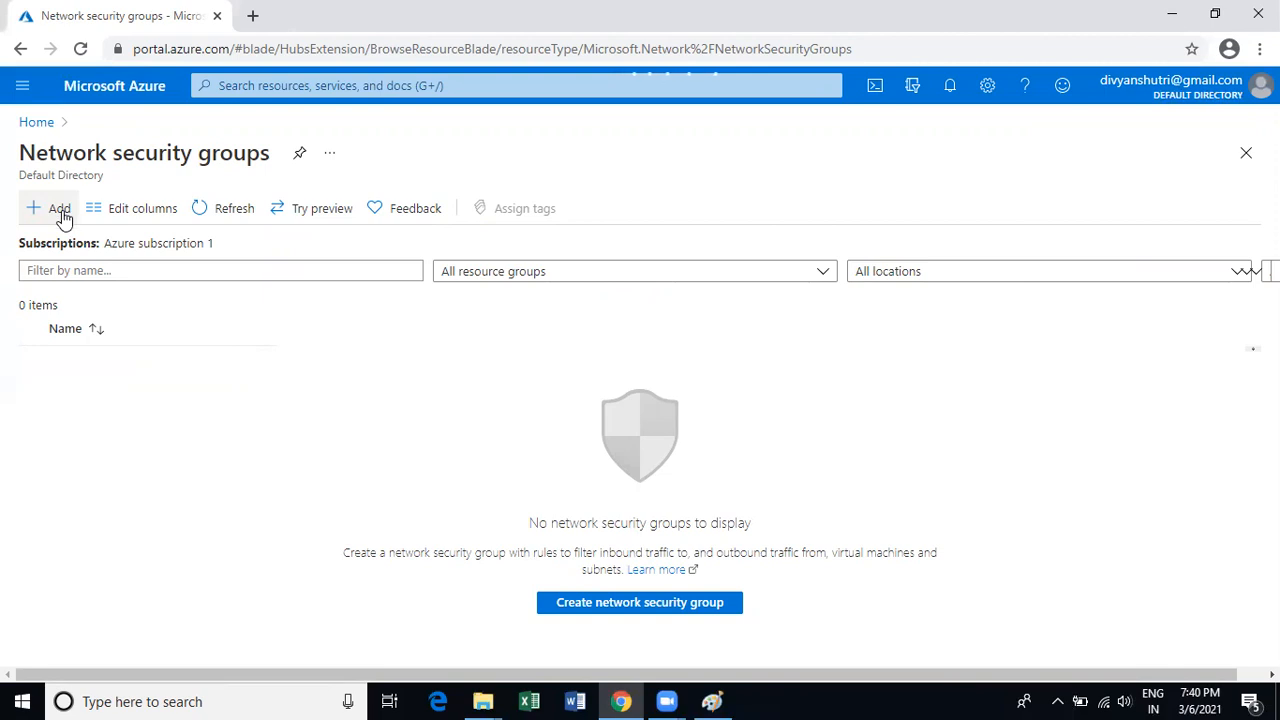
left_click(605, 605)
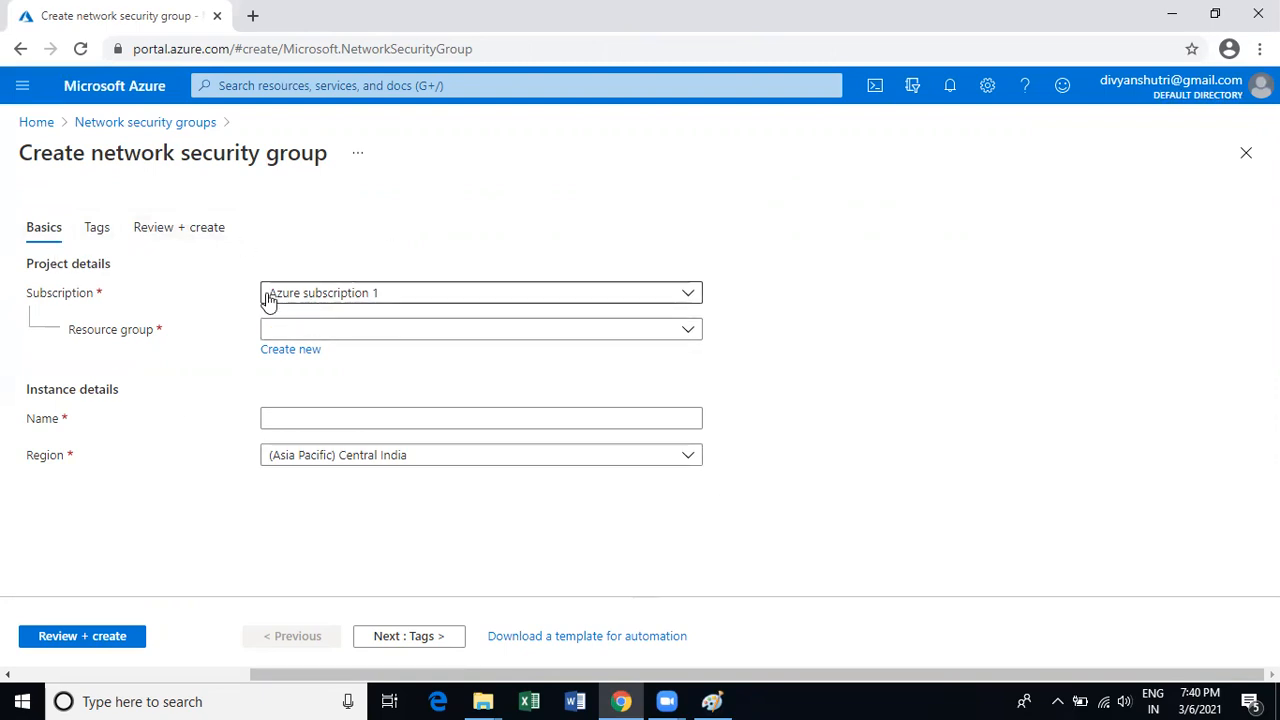
left_click(688, 293)
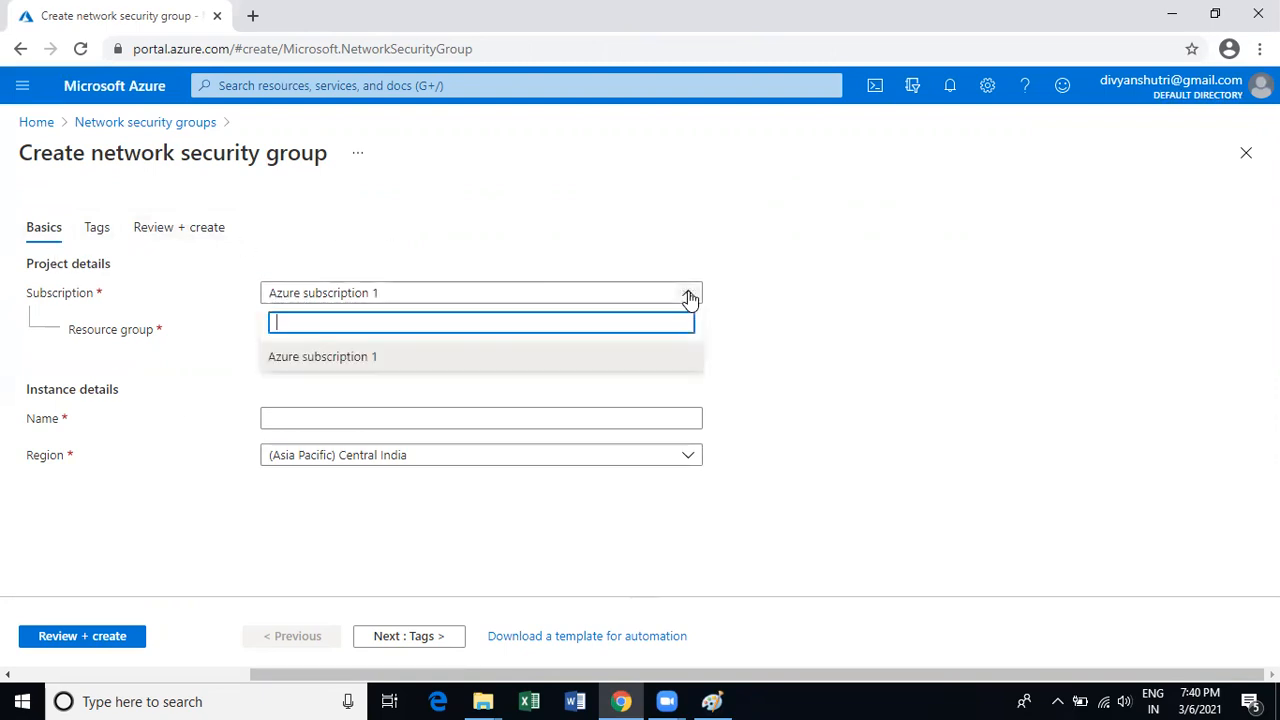
left_click(768, 366)
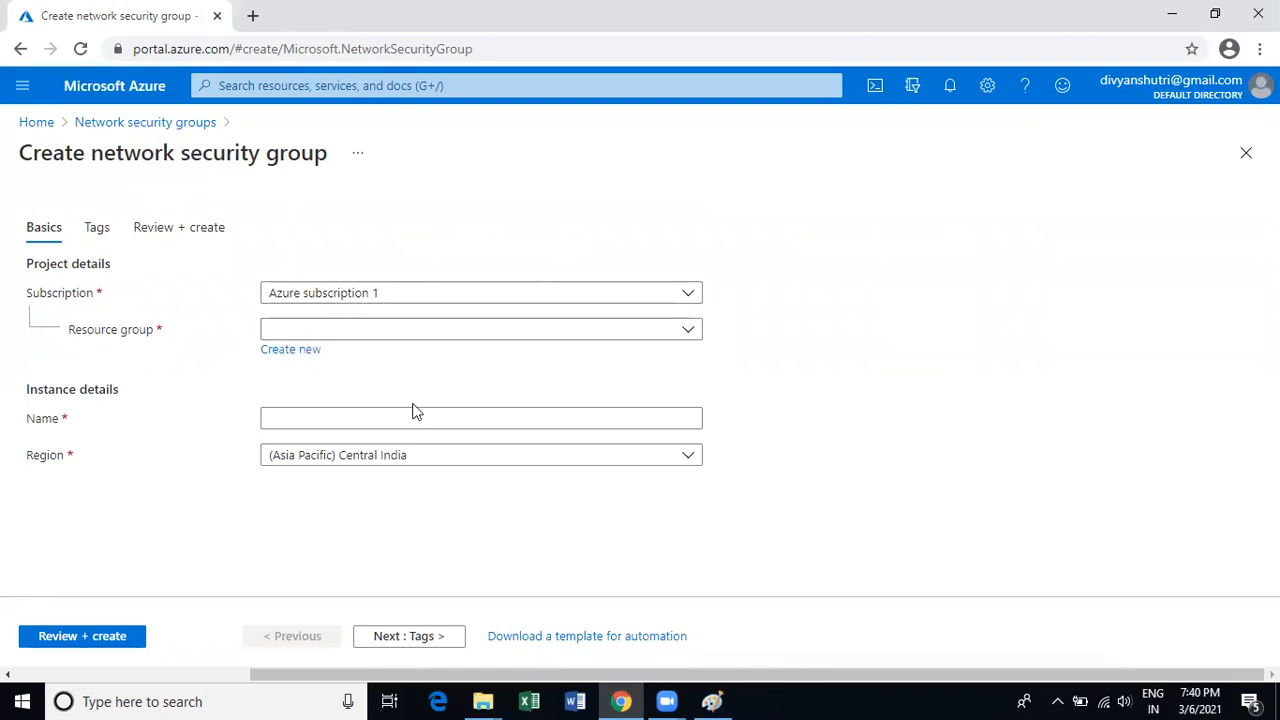
left_click(712, 701)
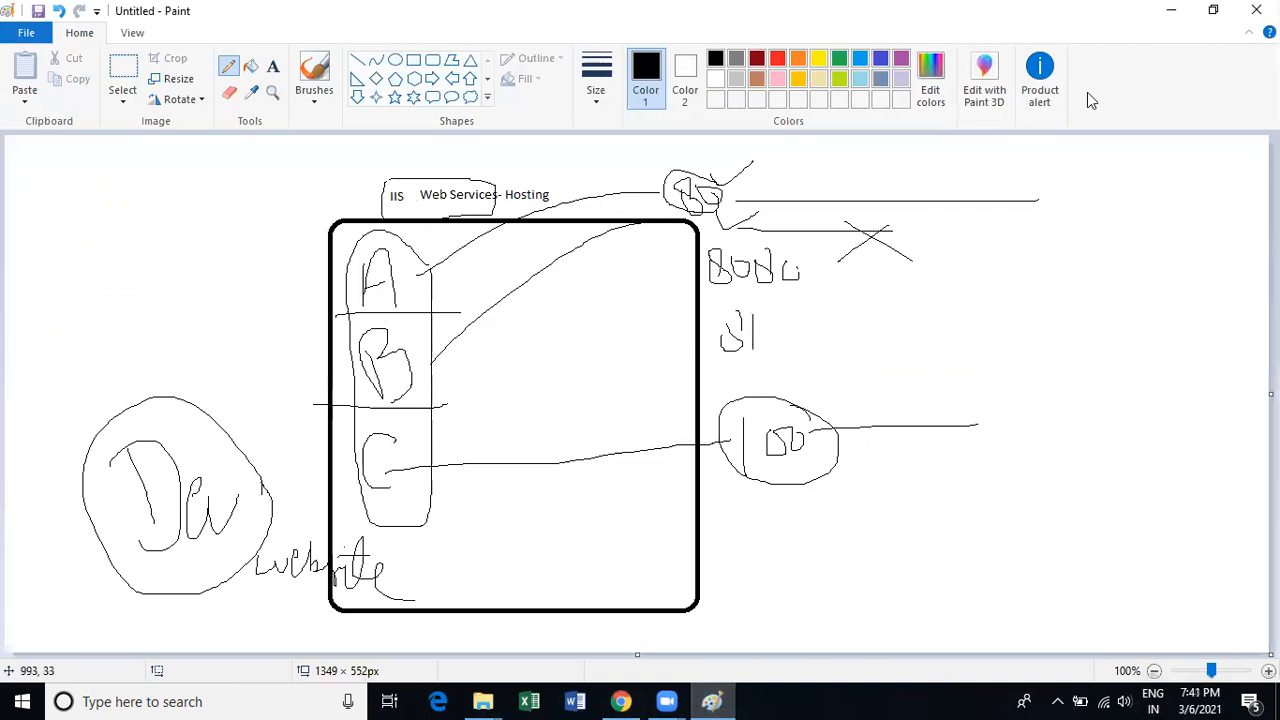
left_click(1162, 18)
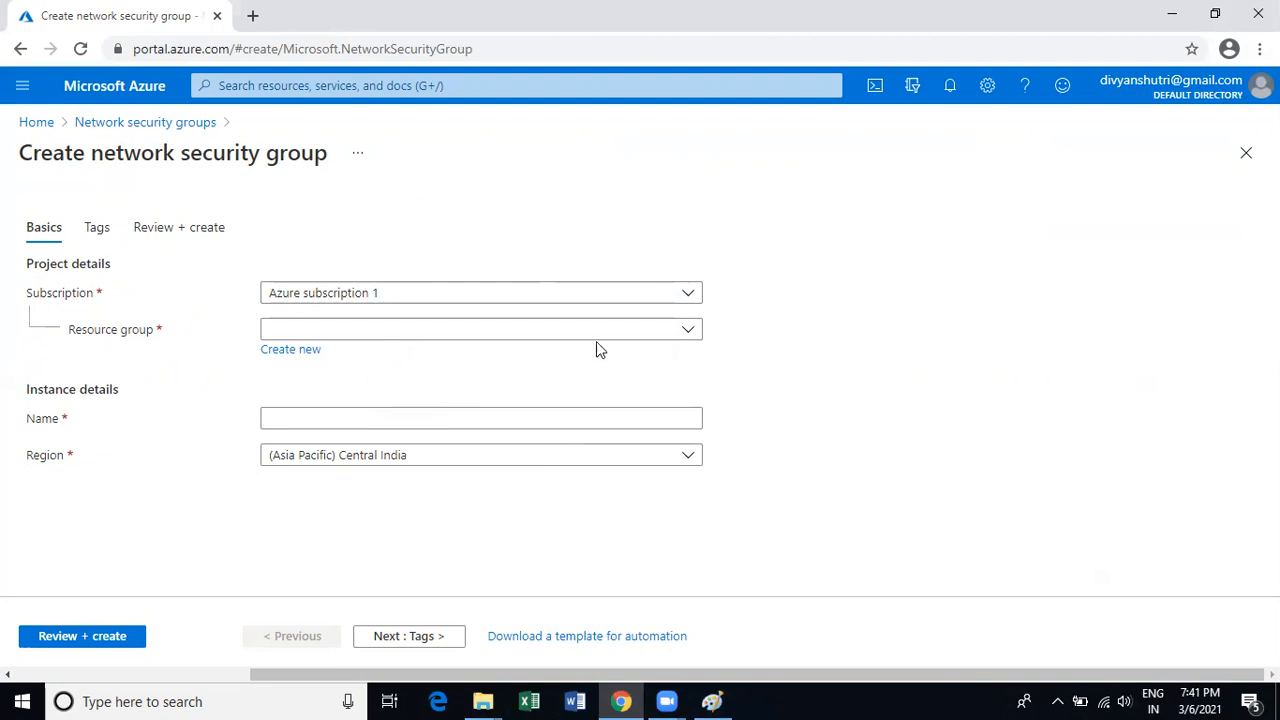
Create a new resource group named NSGGroup for the network security group.
left_click(678, 331)
left_click(234, 375)
left_click(292, 352)
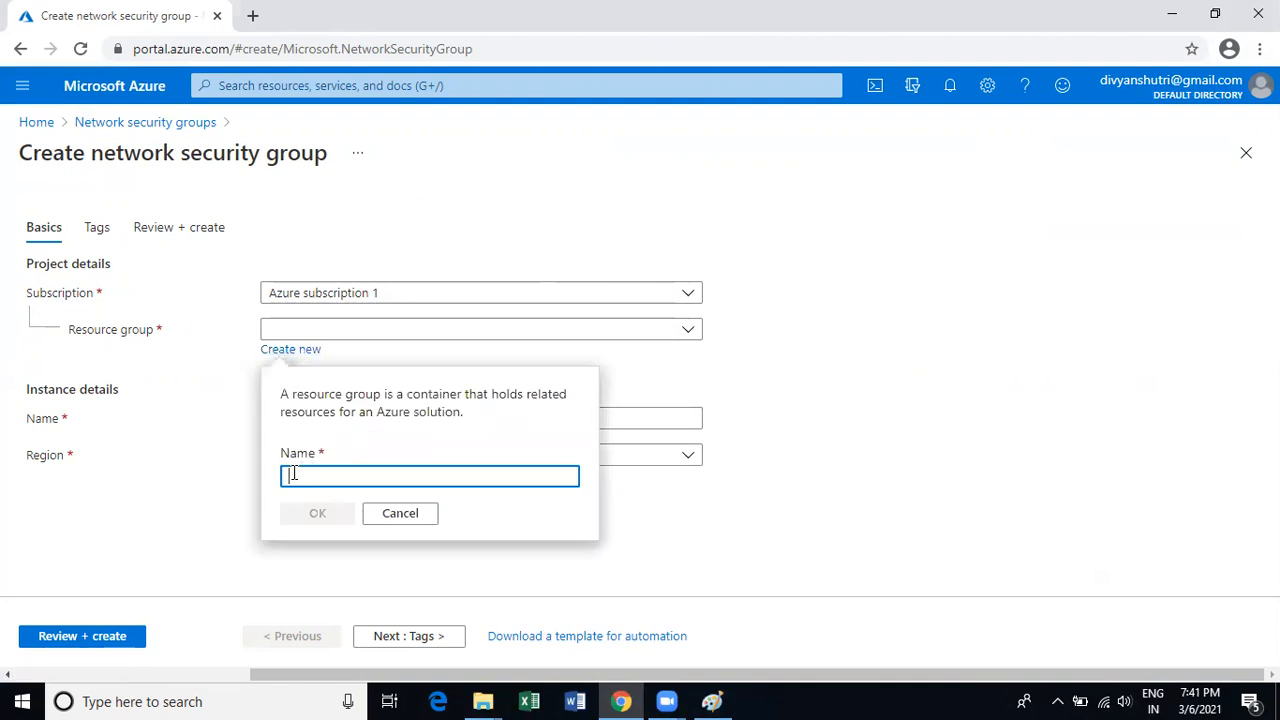
type("NSG")
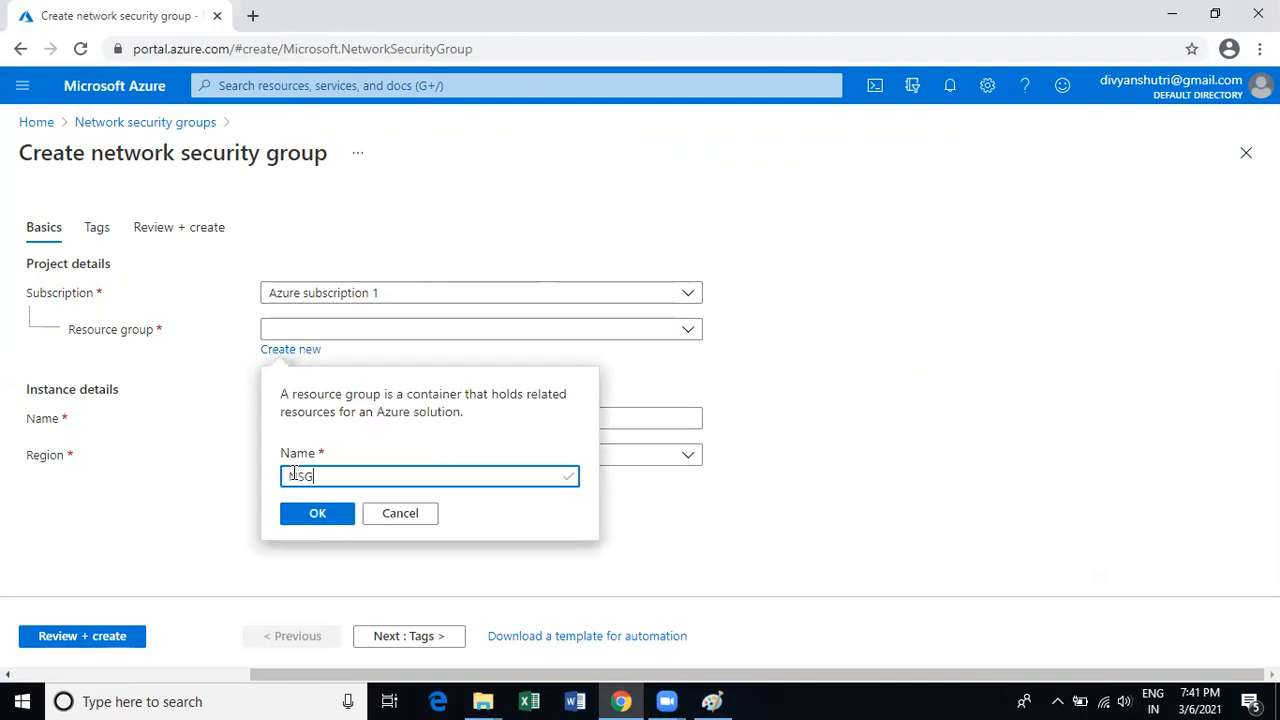
type(" Group")
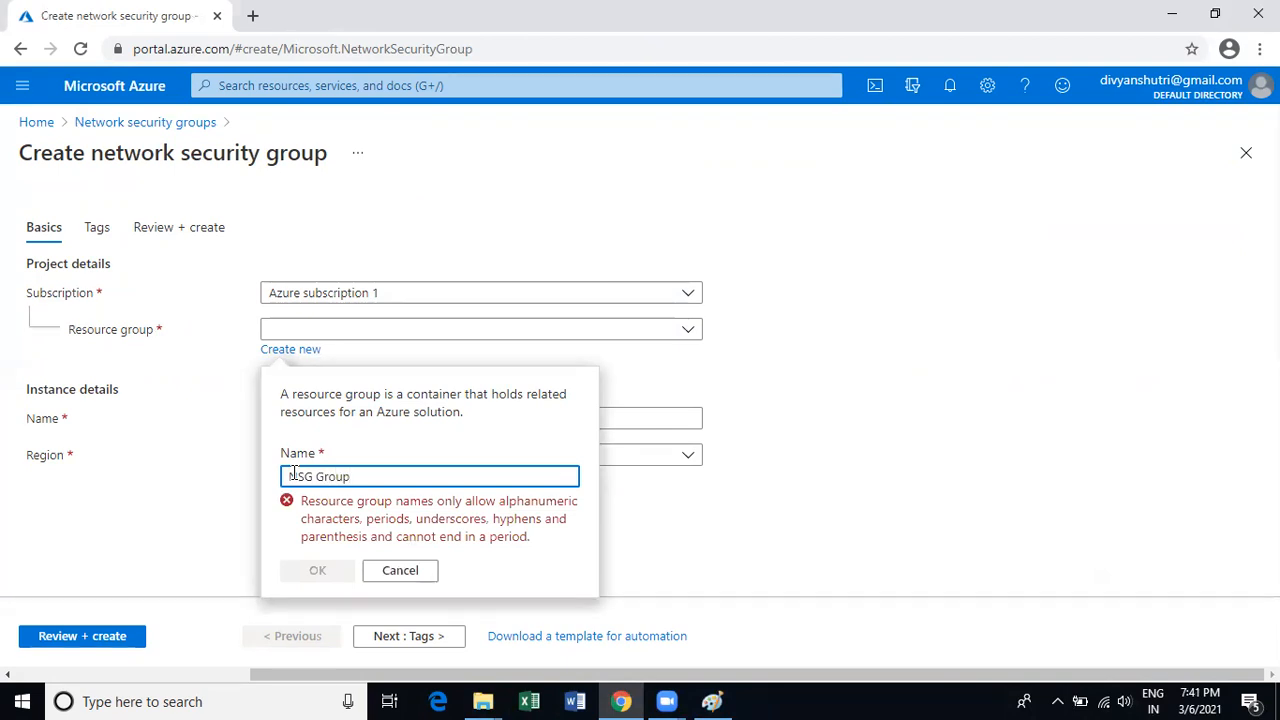
key("Left")
key("Left")
key("Left")
key("Left")
key("Left")
key("BackSpace")
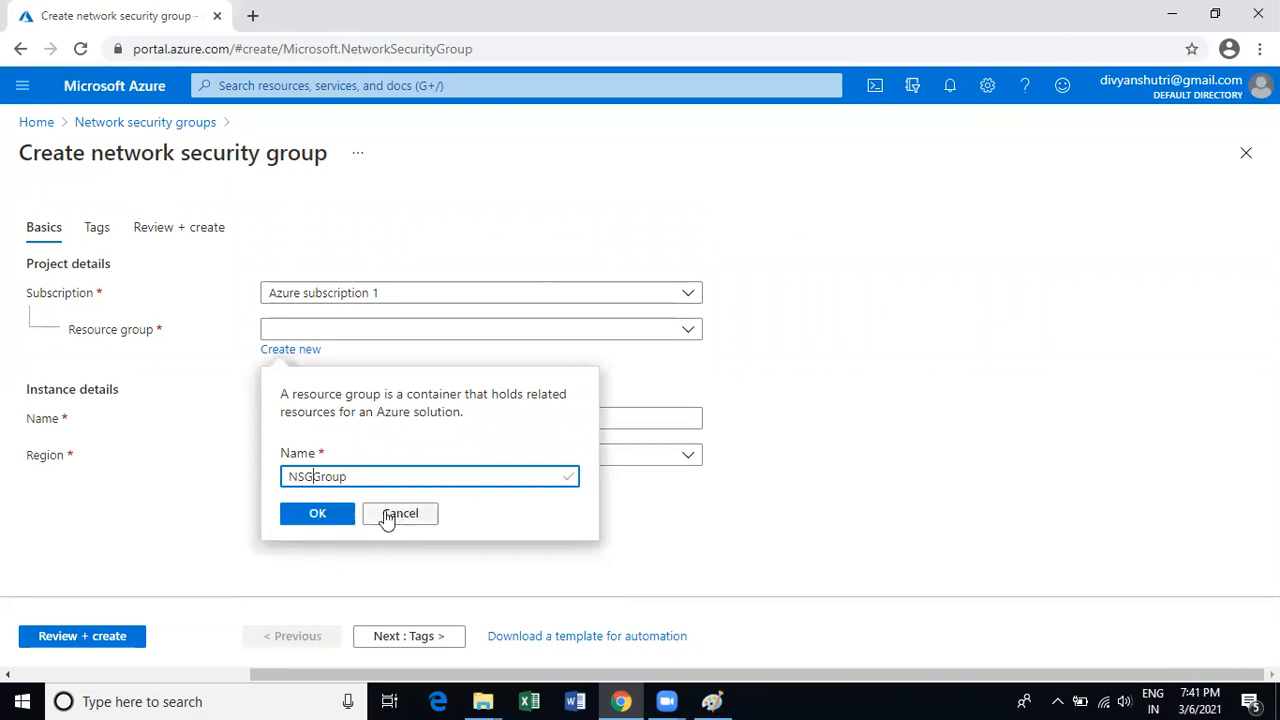
left_click(324, 524)
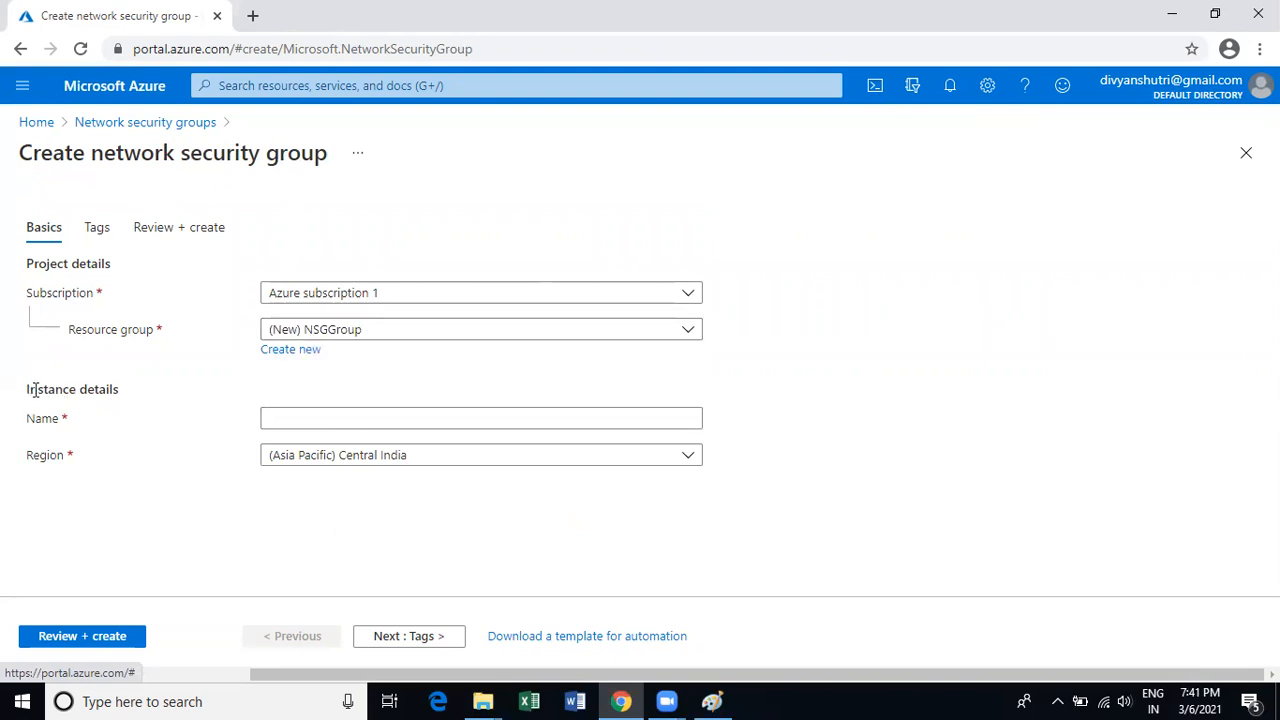
left_click_drag(27, 397, 134, 403)
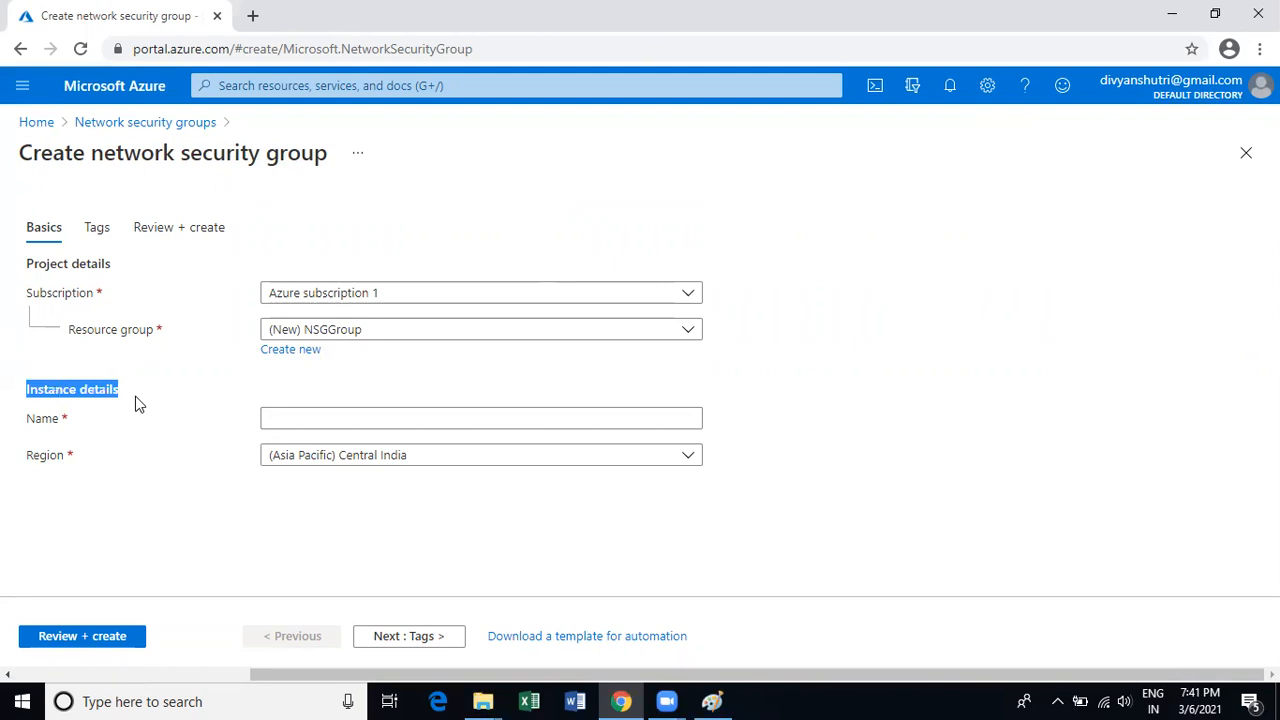
Name the group networksecuritygroup01 and keep the region Central India.
left_click(292, 417)
left_click_drag(90, 152, 327, 165)
key("ctrl+c")
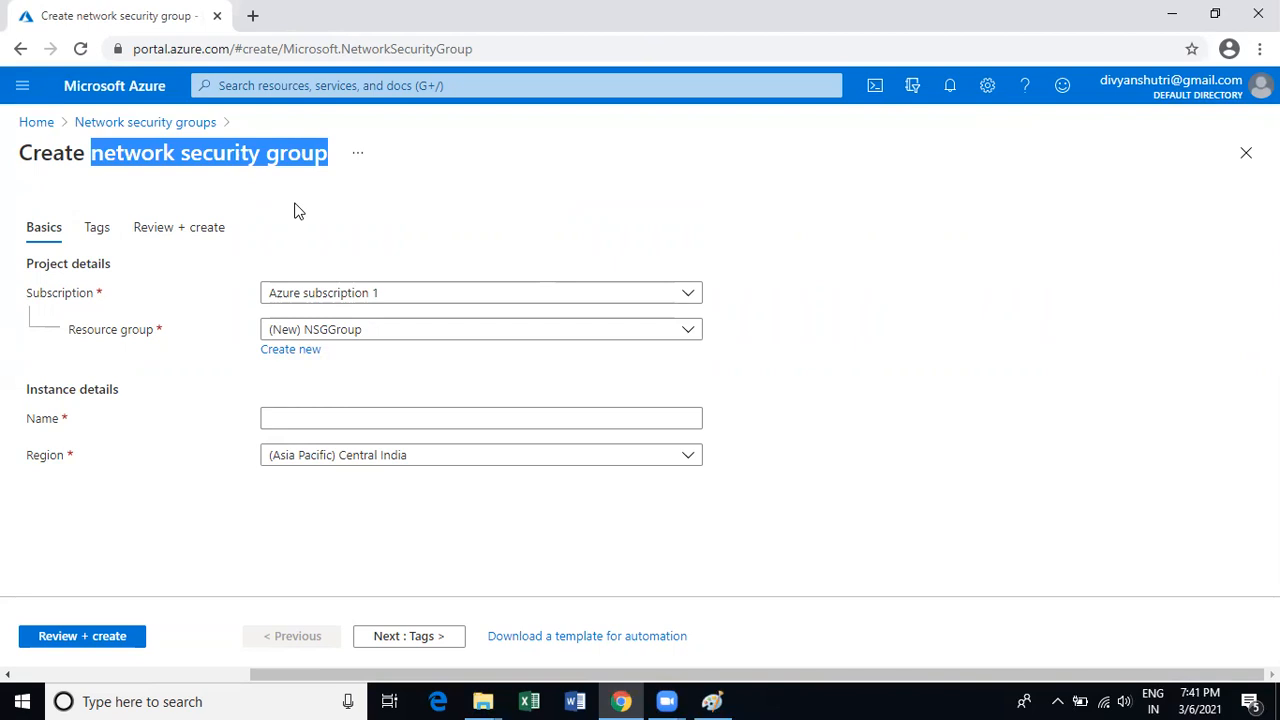
left_click(286, 420)
key("ctrl+v")
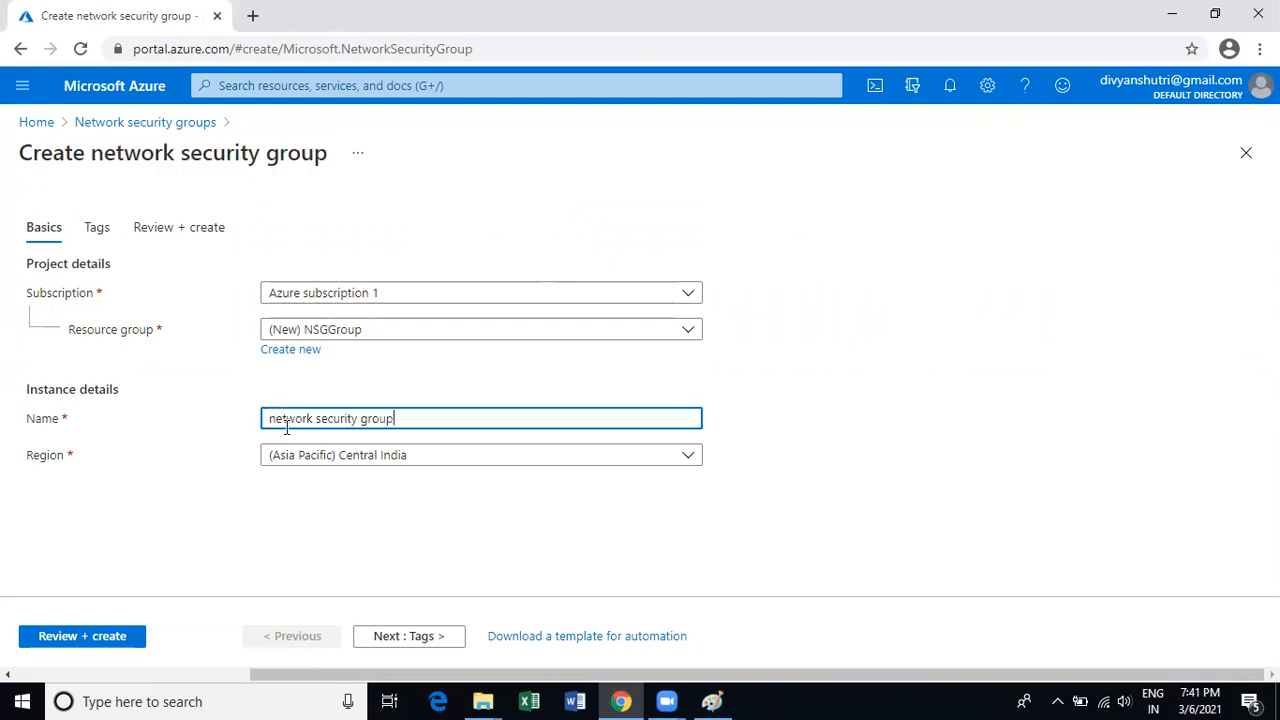
left_click(320, 418)
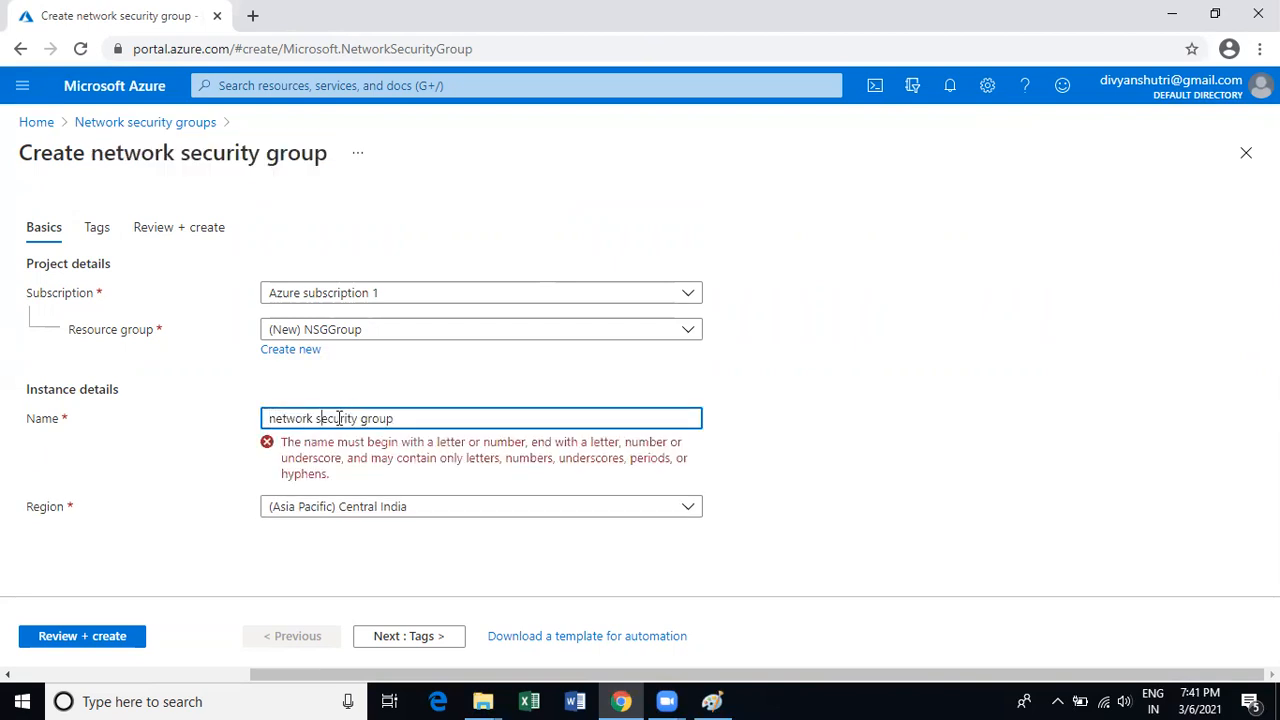
key("BackSpace")
key("BackSpace")
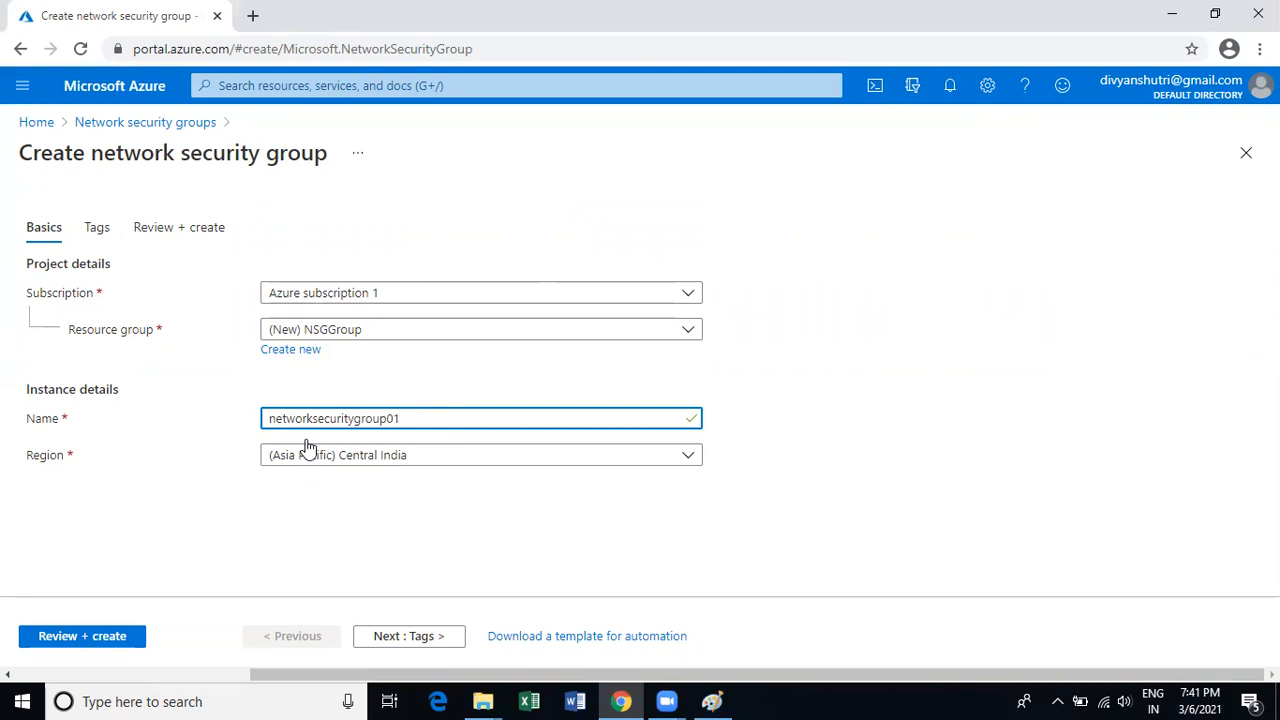
left_click(409, 456)
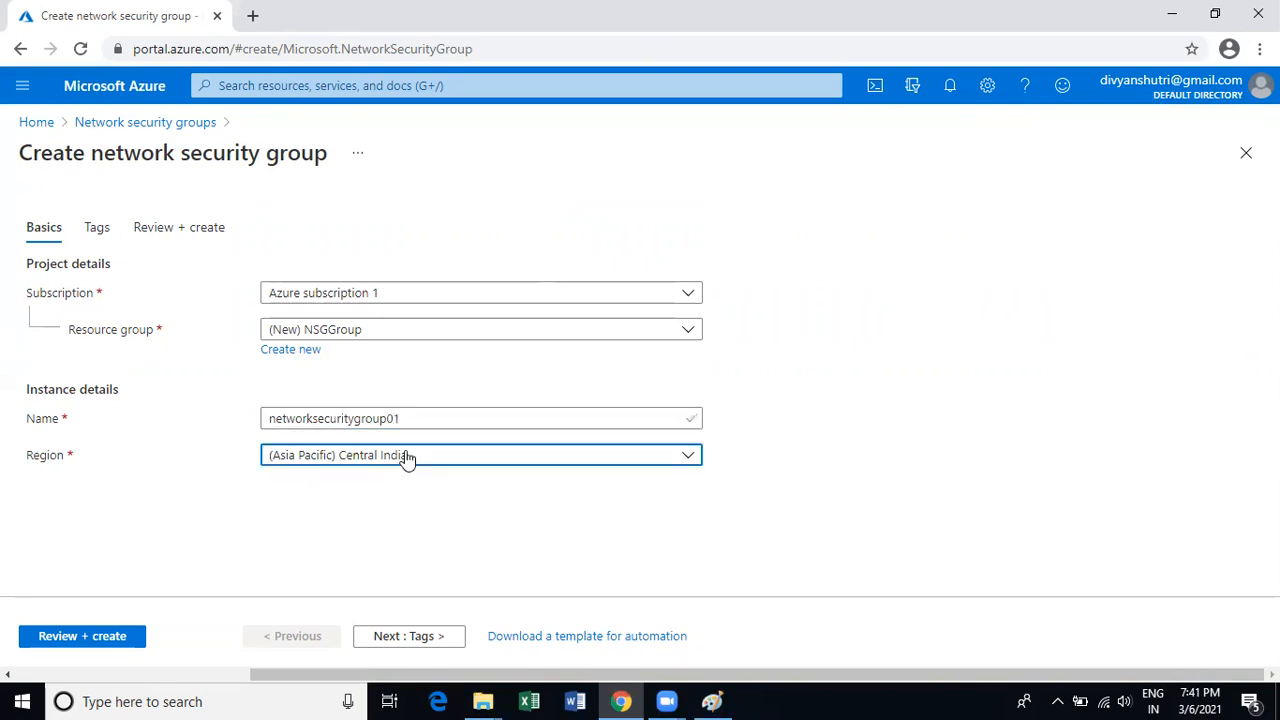
left_click(240, 461)
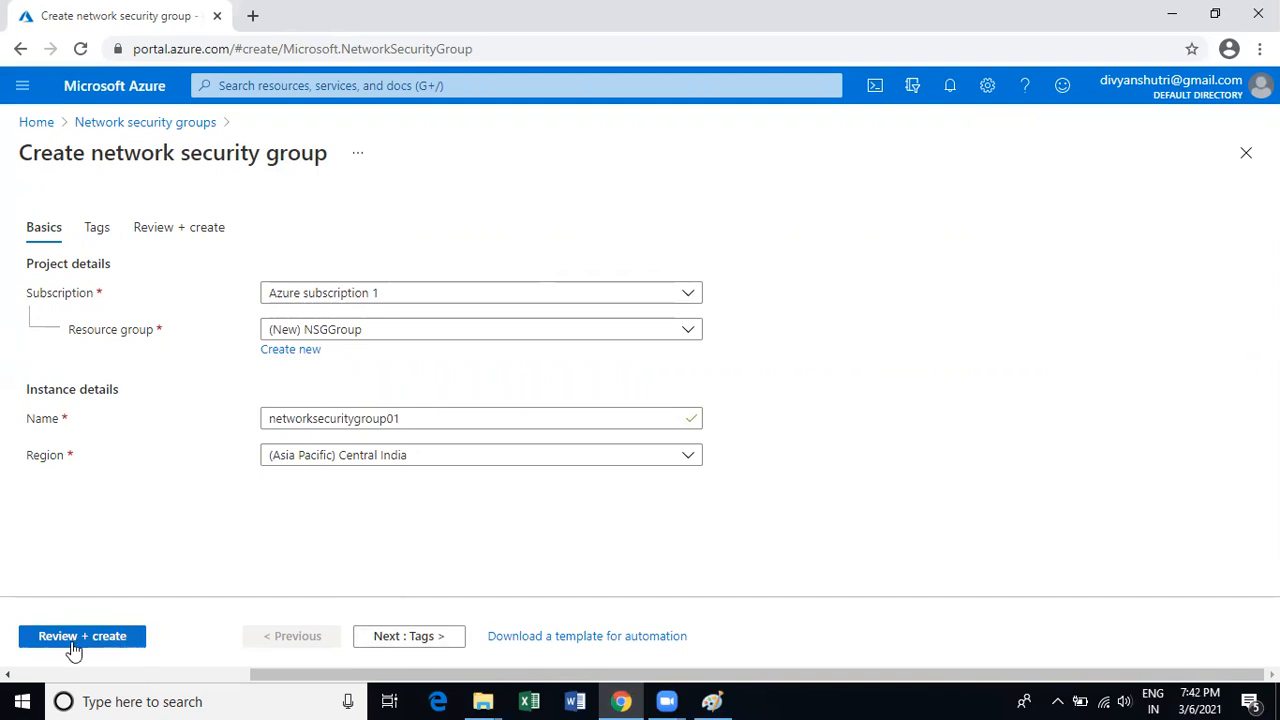
Leave the tags empty and proceed to Review + create.
left_click(409, 645)
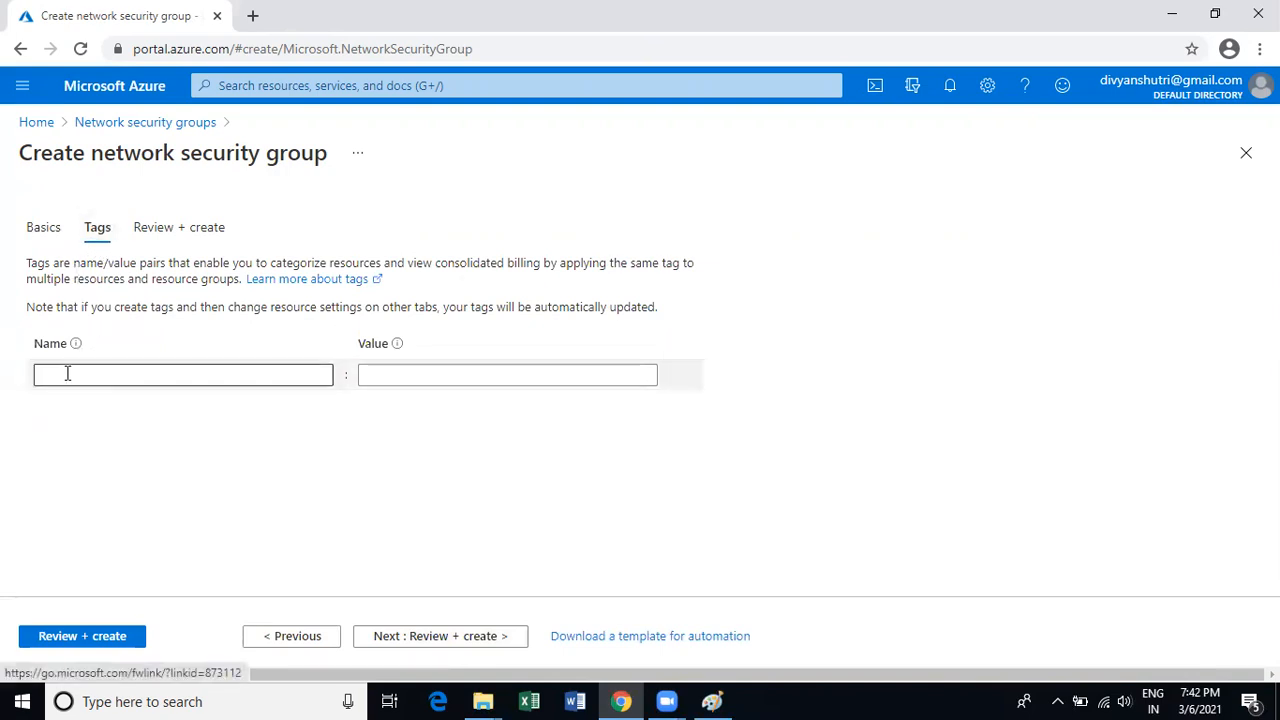
left_click(67, 373)
left_click(370, 374)
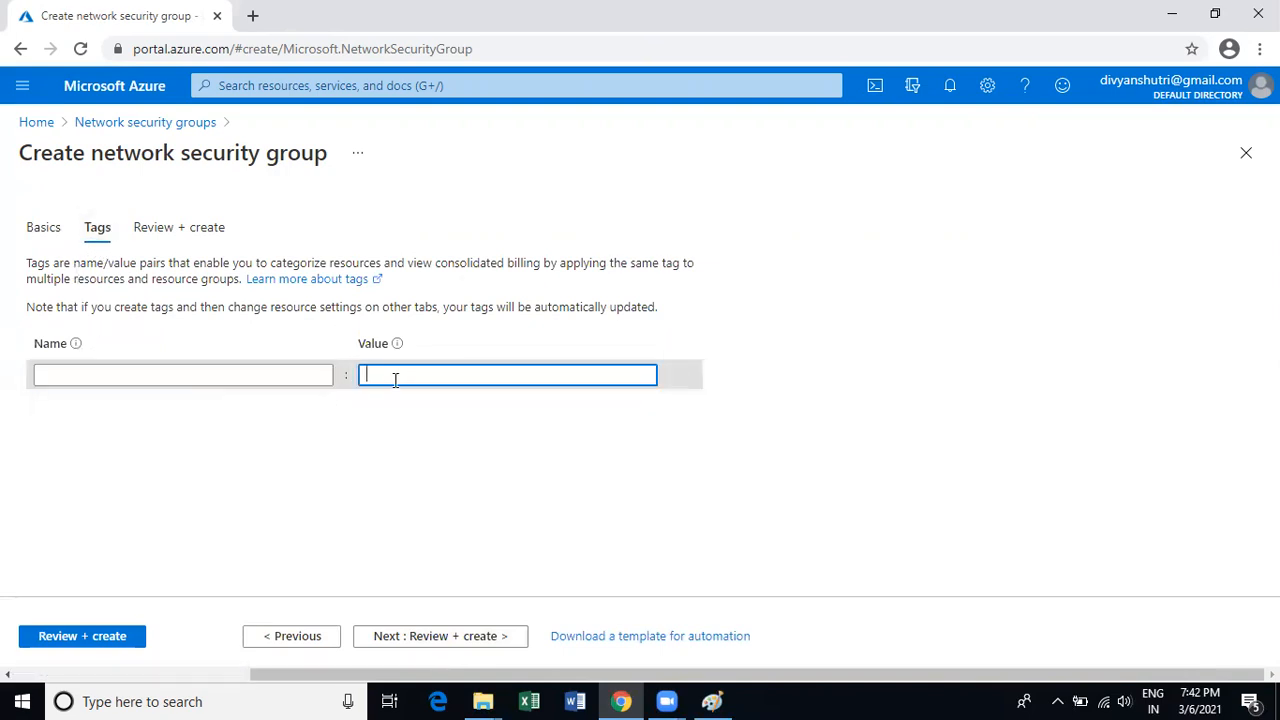
left_click(446, 638)
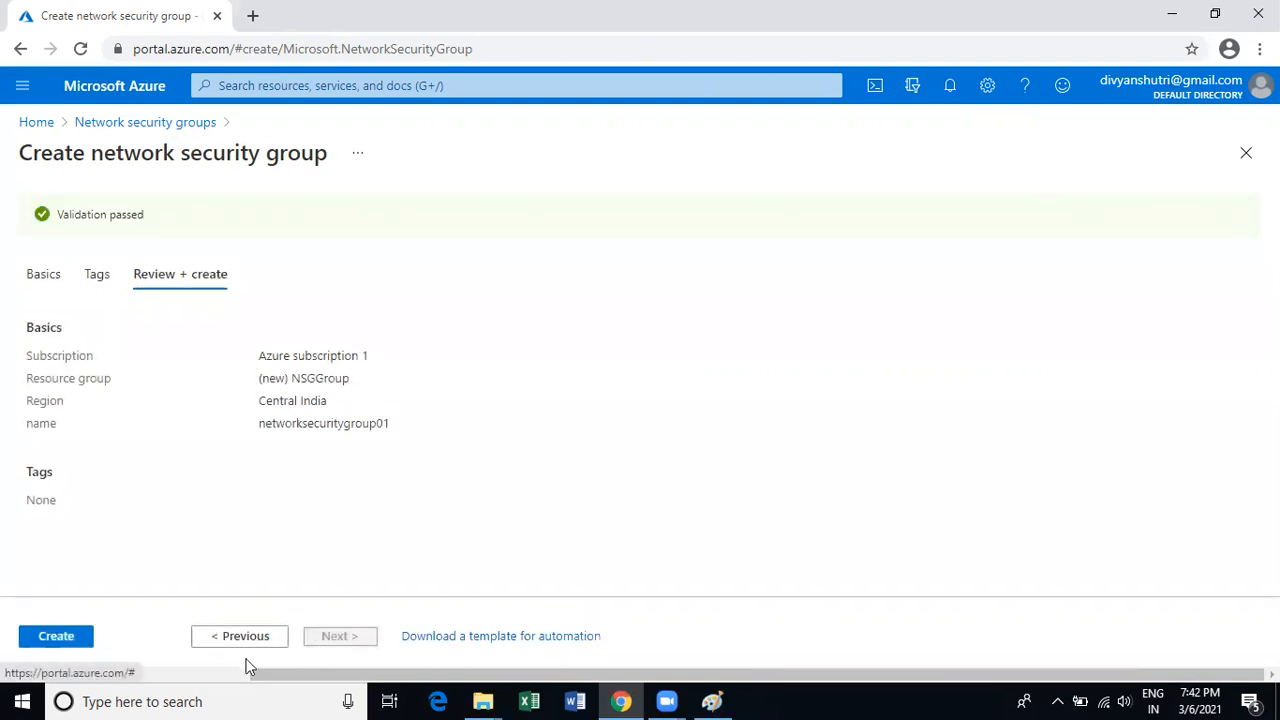
Create networksecuritygroup01 and go to the deployed resource.
left_click(73, 645)
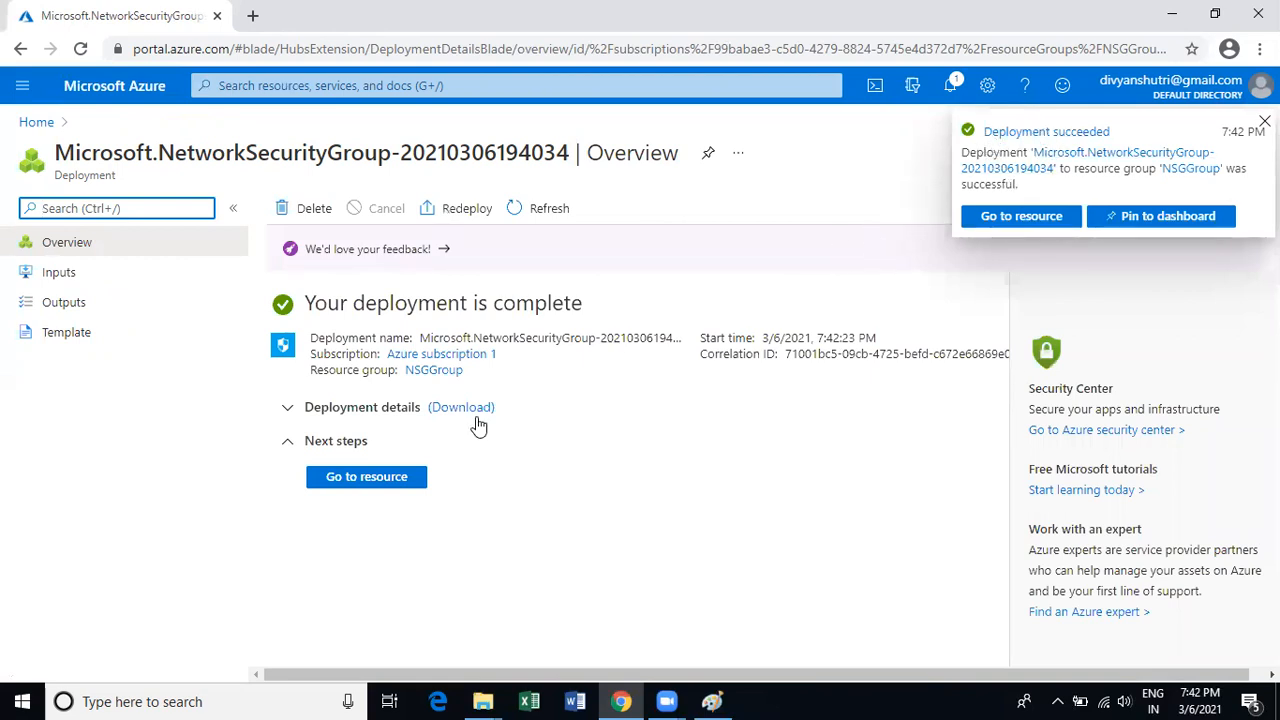
left_click(368, 478)
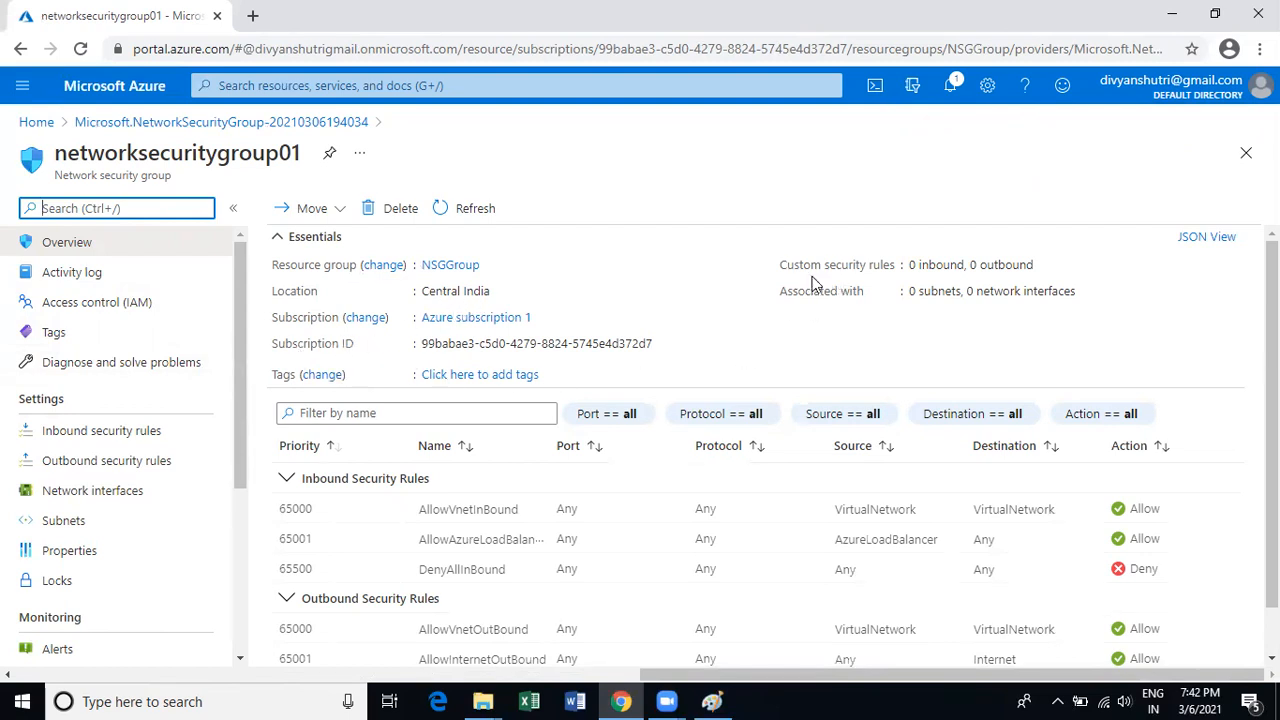
Note the zero custom rules and associations, then open Inbound security rules.
left_click_drag(912, 264, 1034, 266)
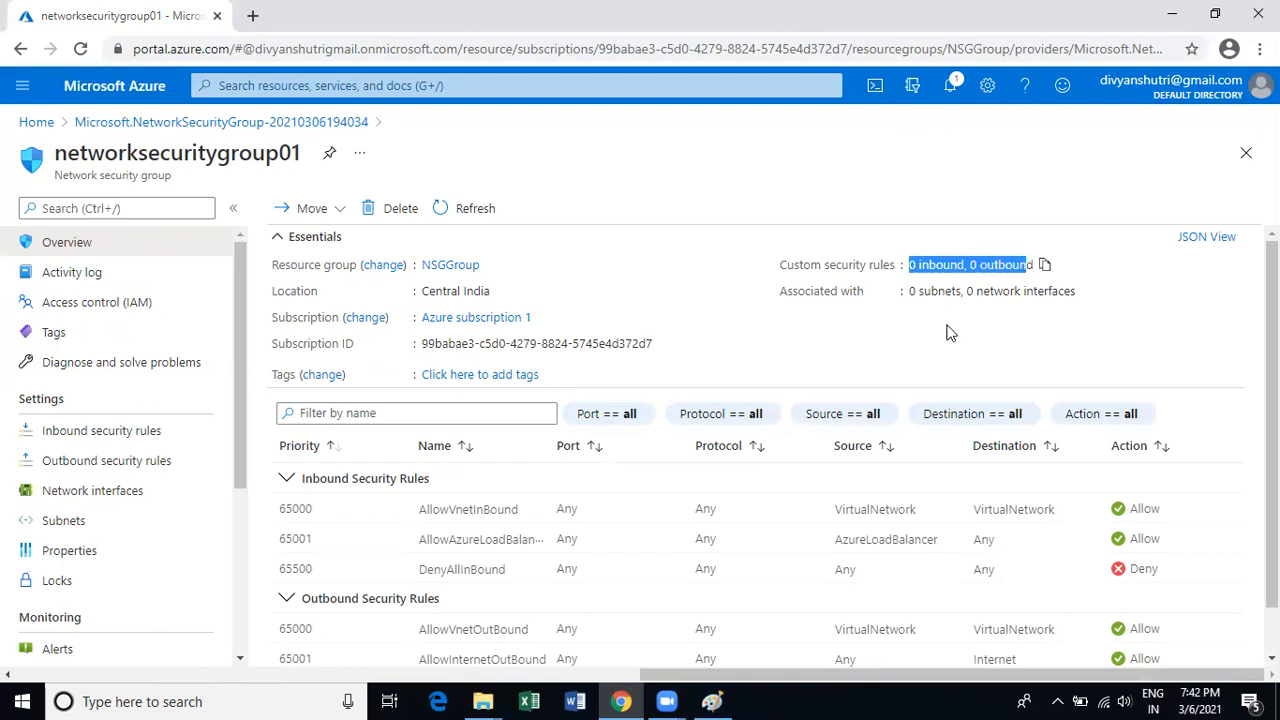
left_click_drag(909, 291, 1048, 291)
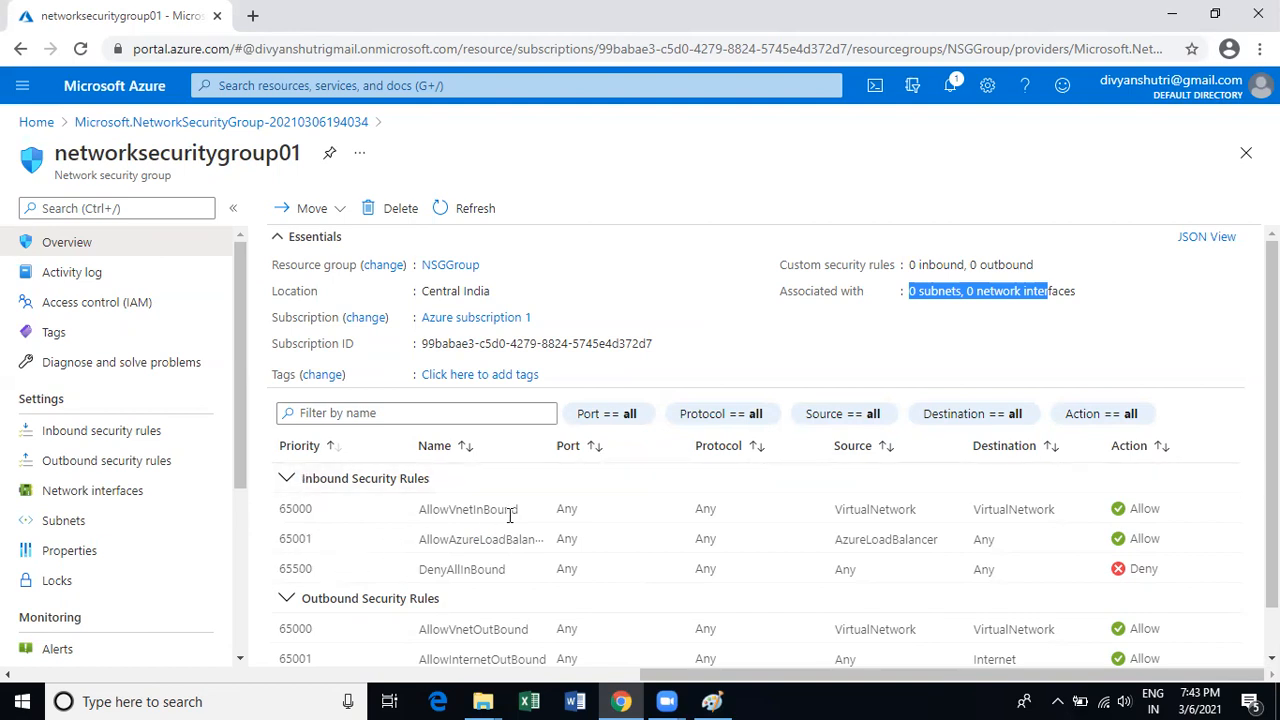
scroll(510, 515, "down", 1)
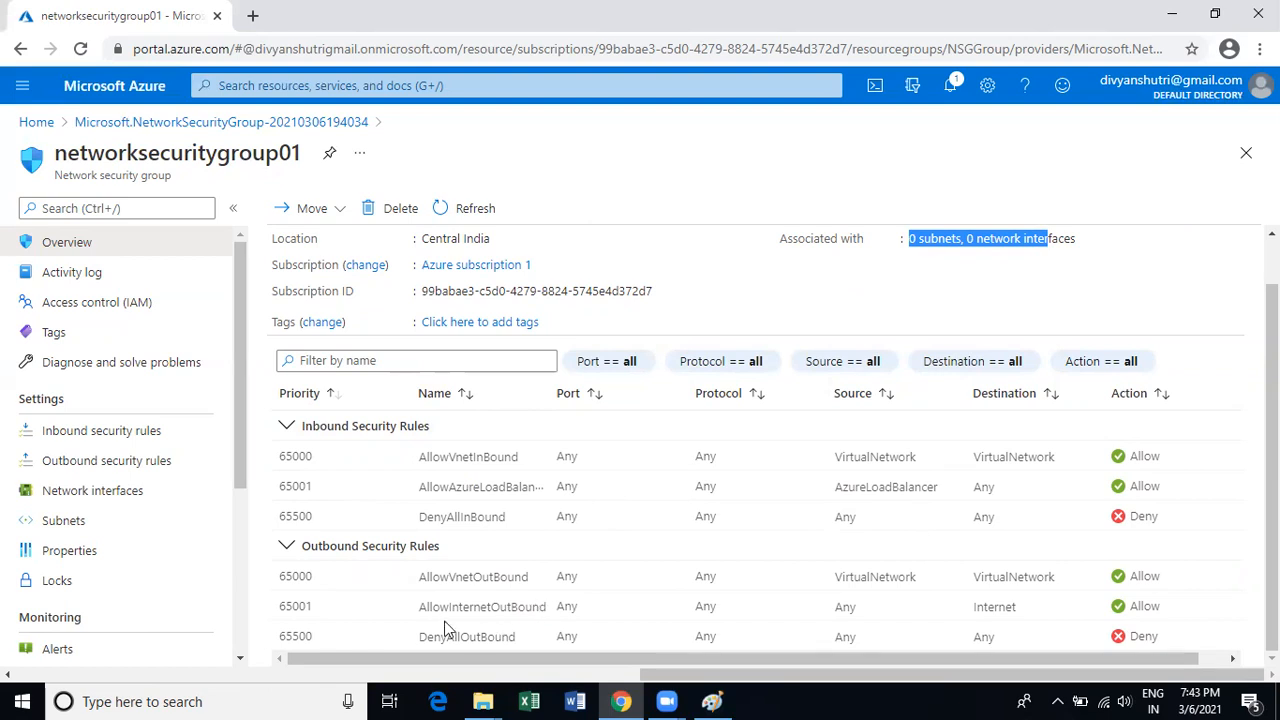
left_click(96, 431)
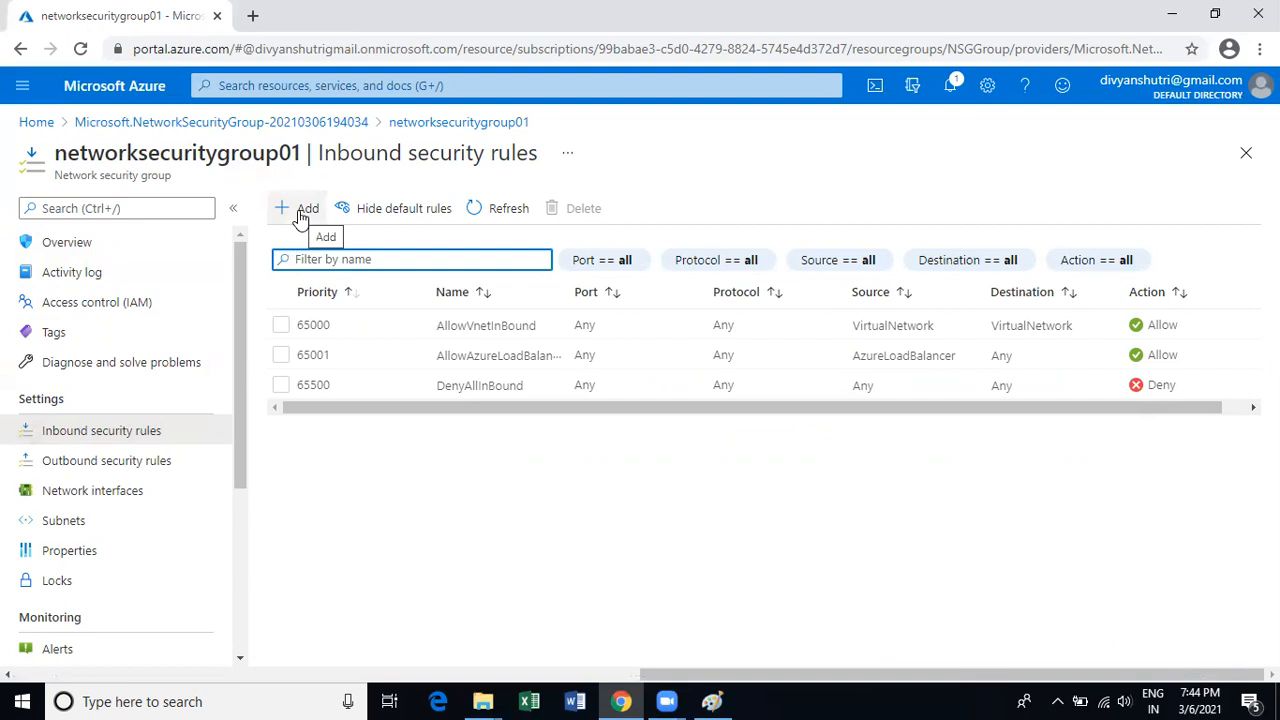
Add a new inbound rule and compare the Source options IP Addresses and Any.
left_click(300, 214)
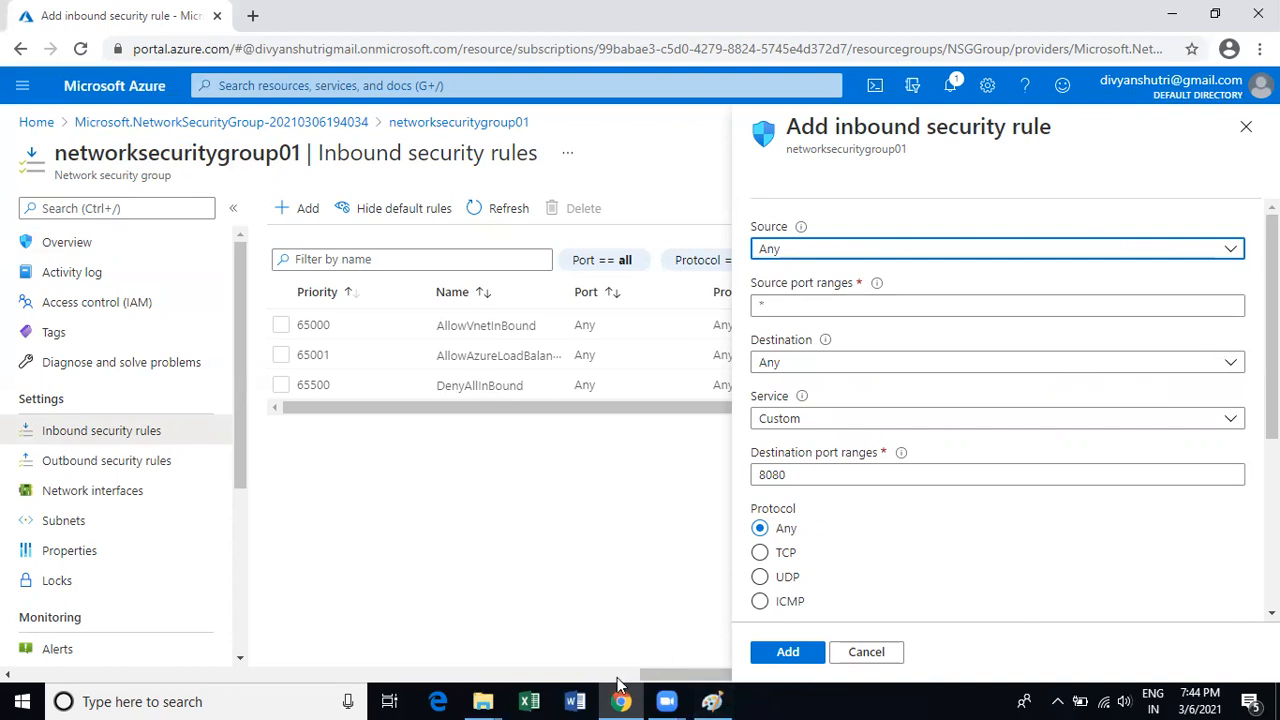
left_click(1229, 252)
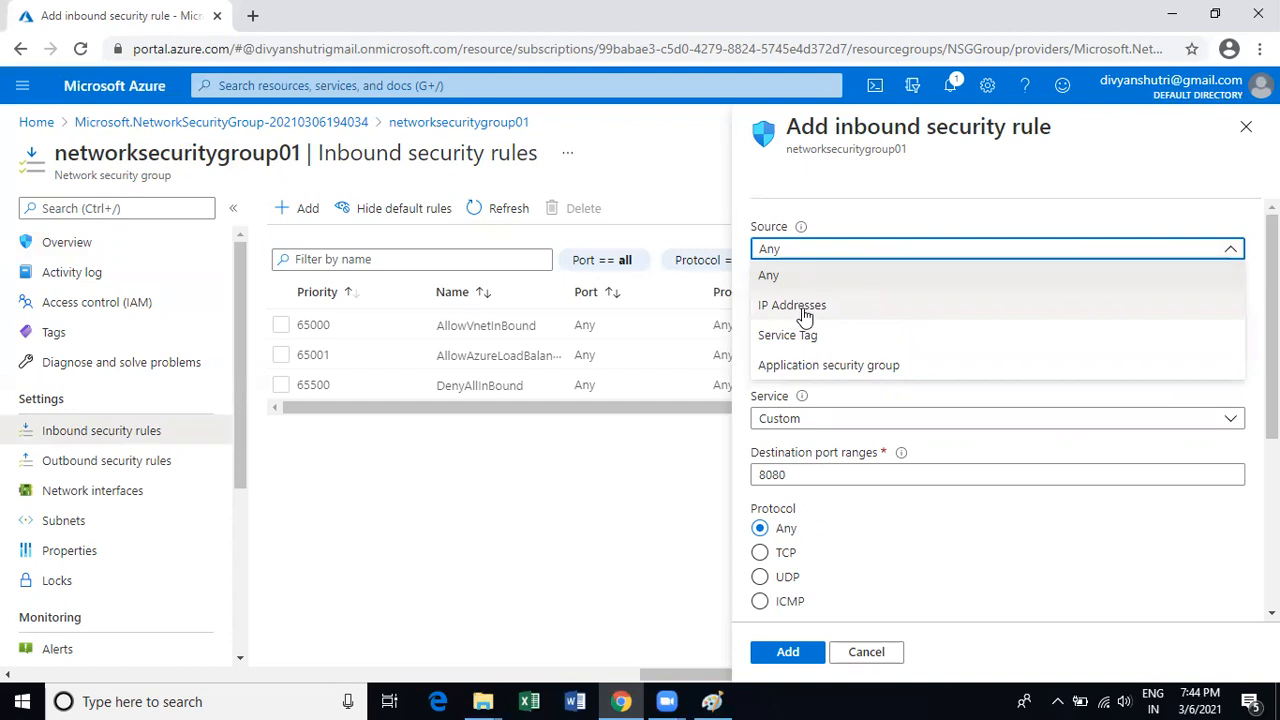
left_click(805, 312)
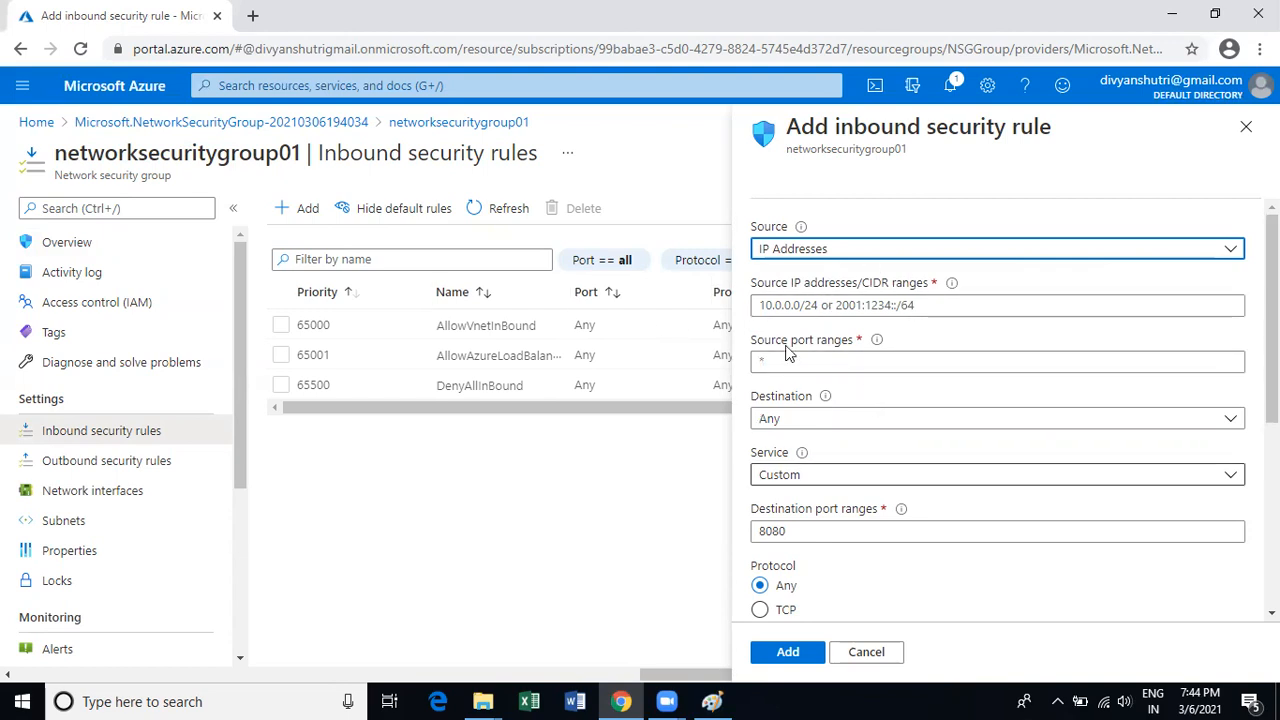
left_click(1231, 250)
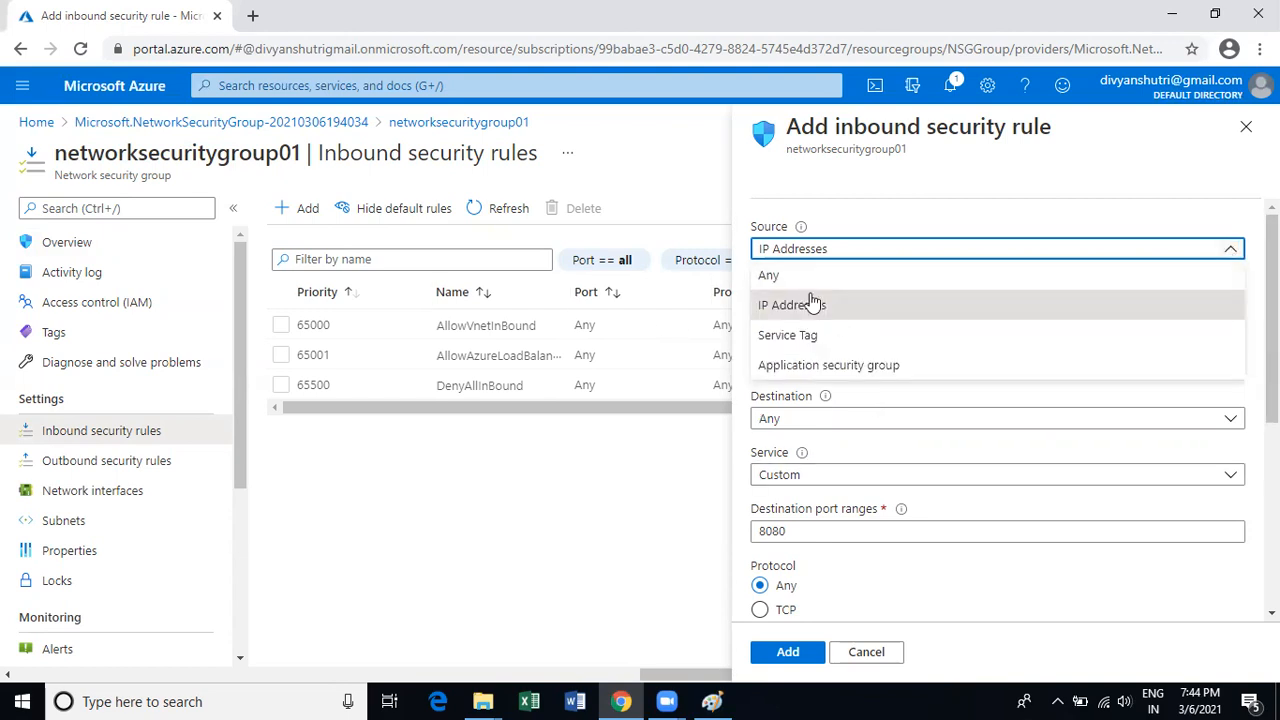
left_click(793, 274)
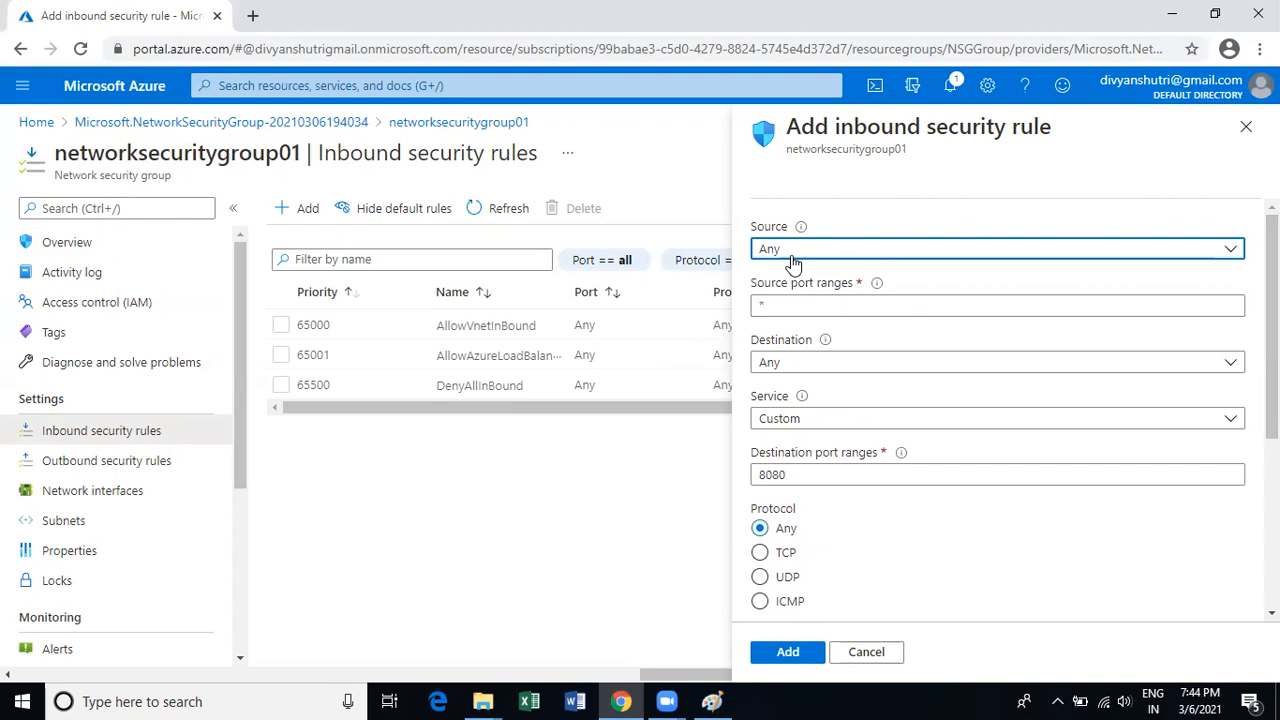
left_click(794, 256)
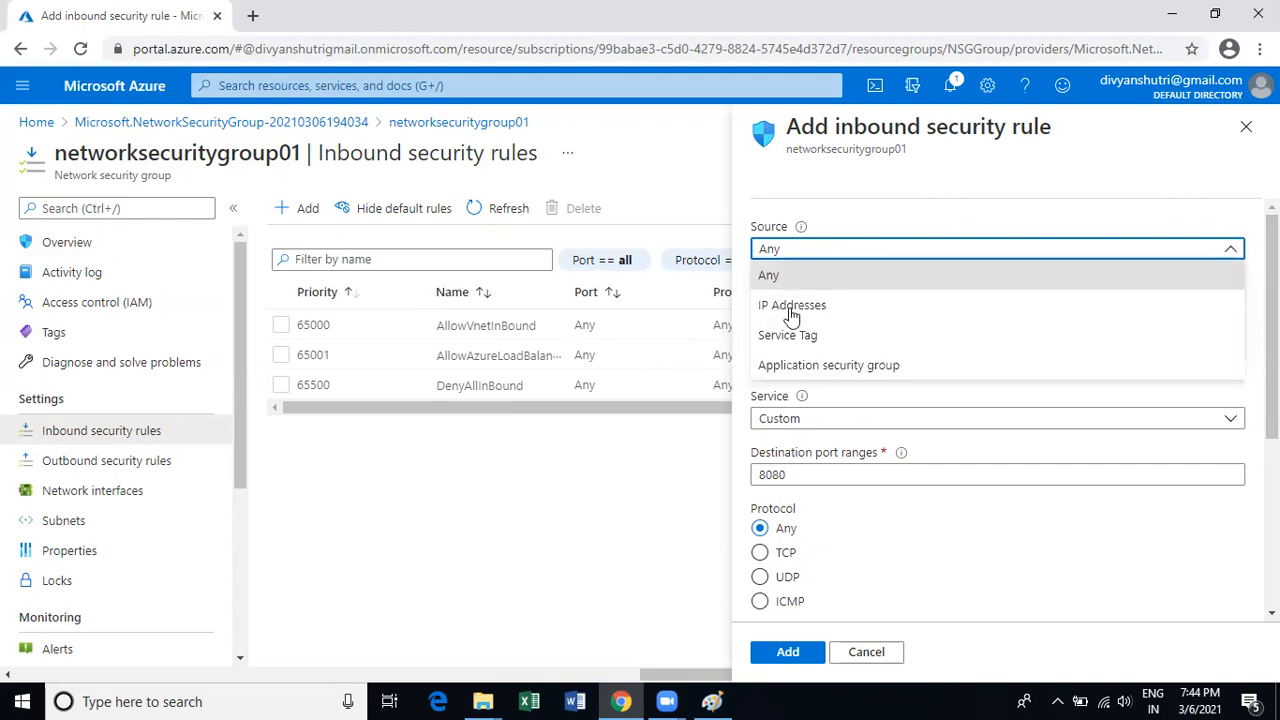
left_click(790, 308)
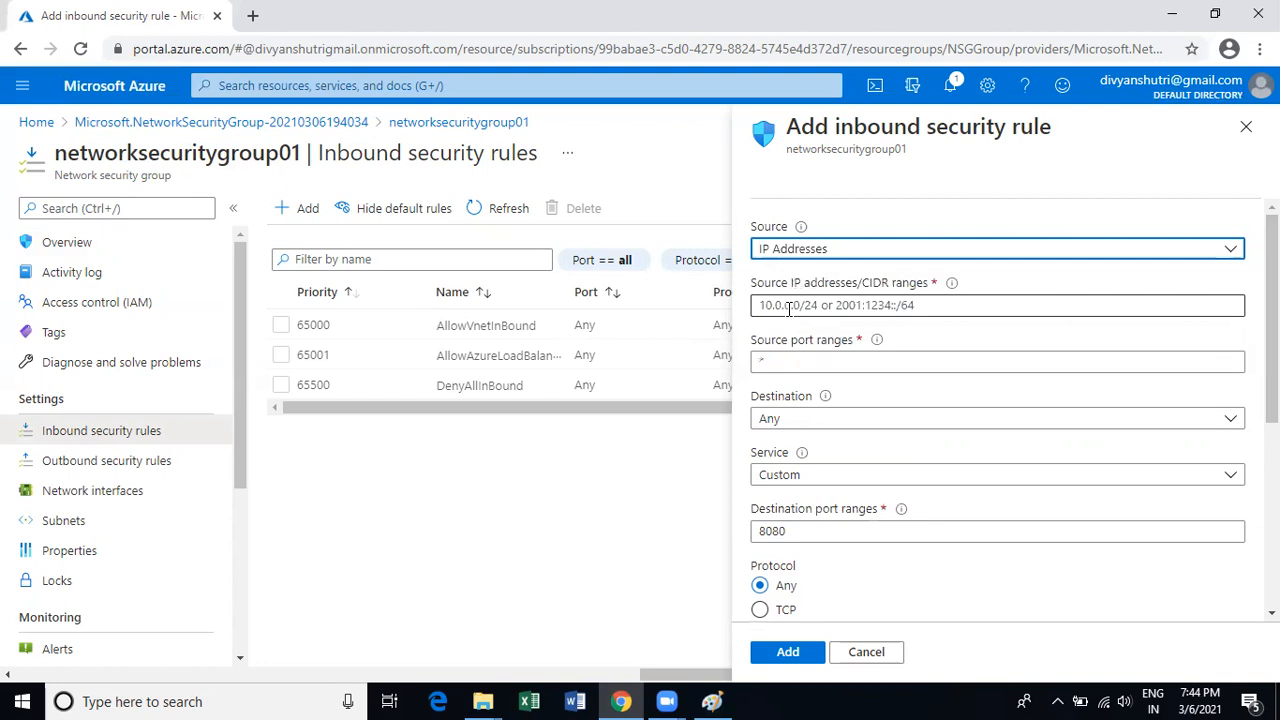
left_click(866, 254)
left_click(811, 277)
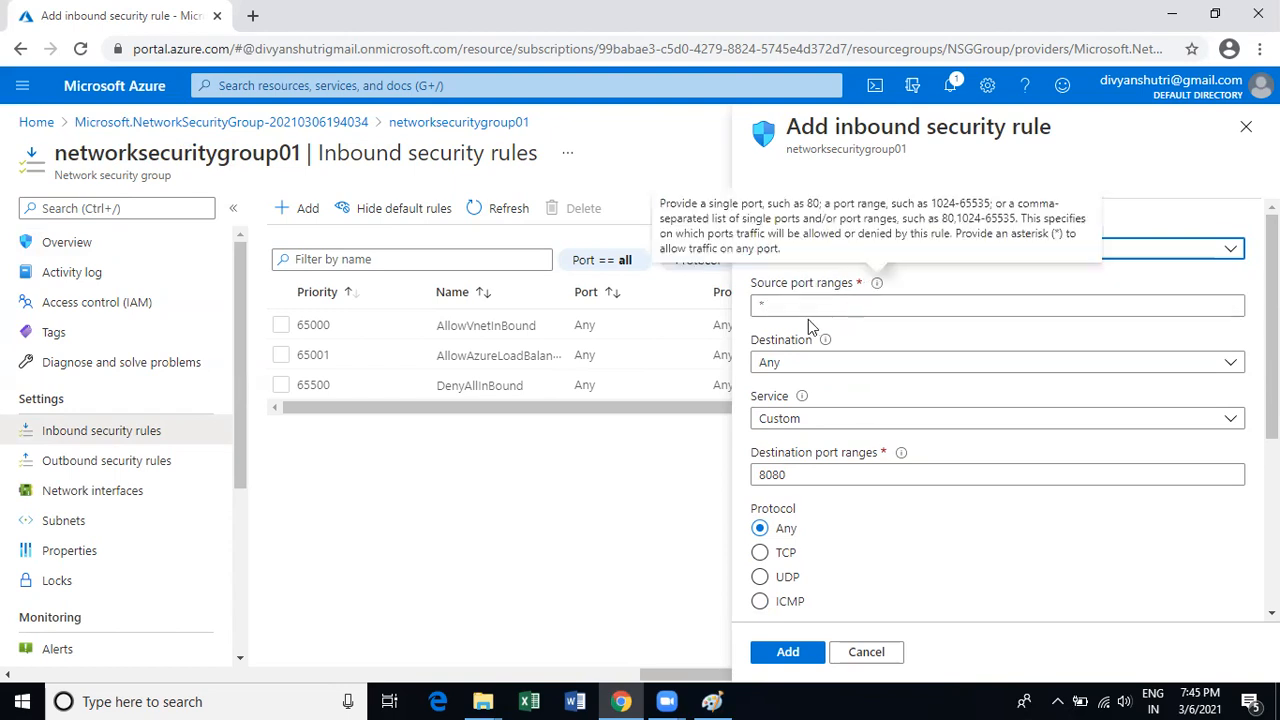
Switch Source to IP Addresses once more and return it to Any.
mouse_move(877, 288)
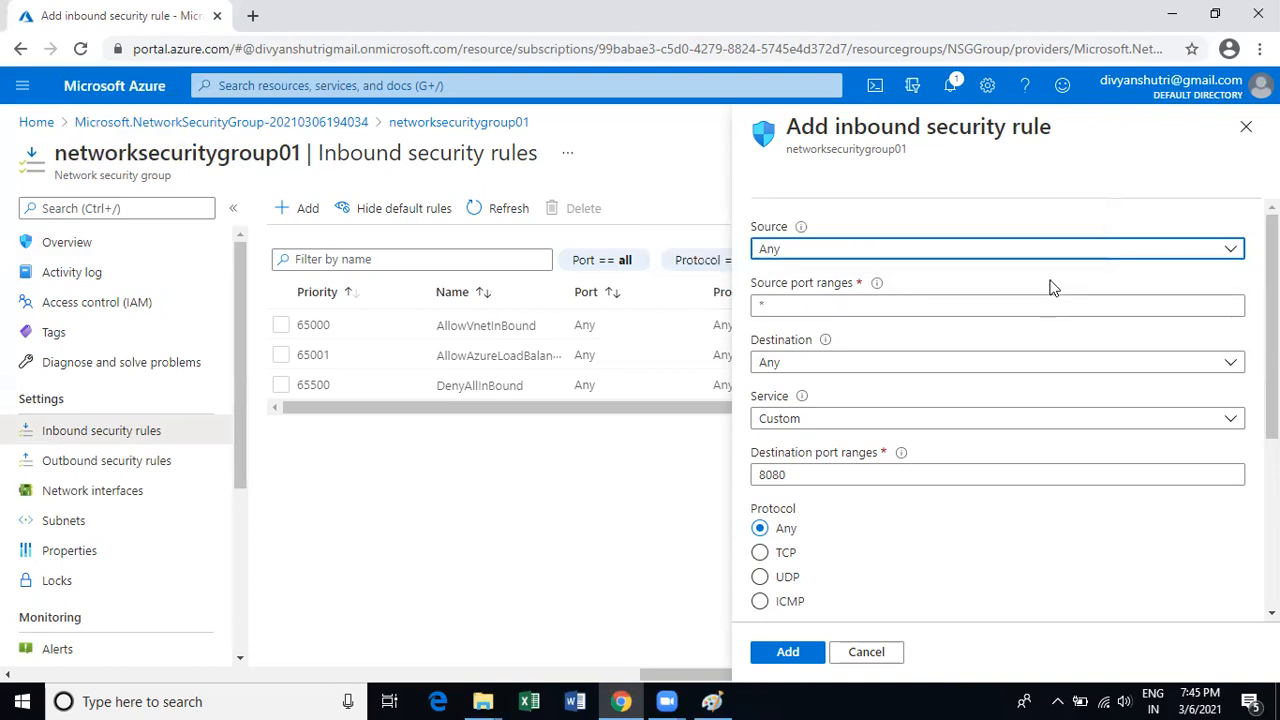
left_click(1214, 249)
left_click(805, 305)
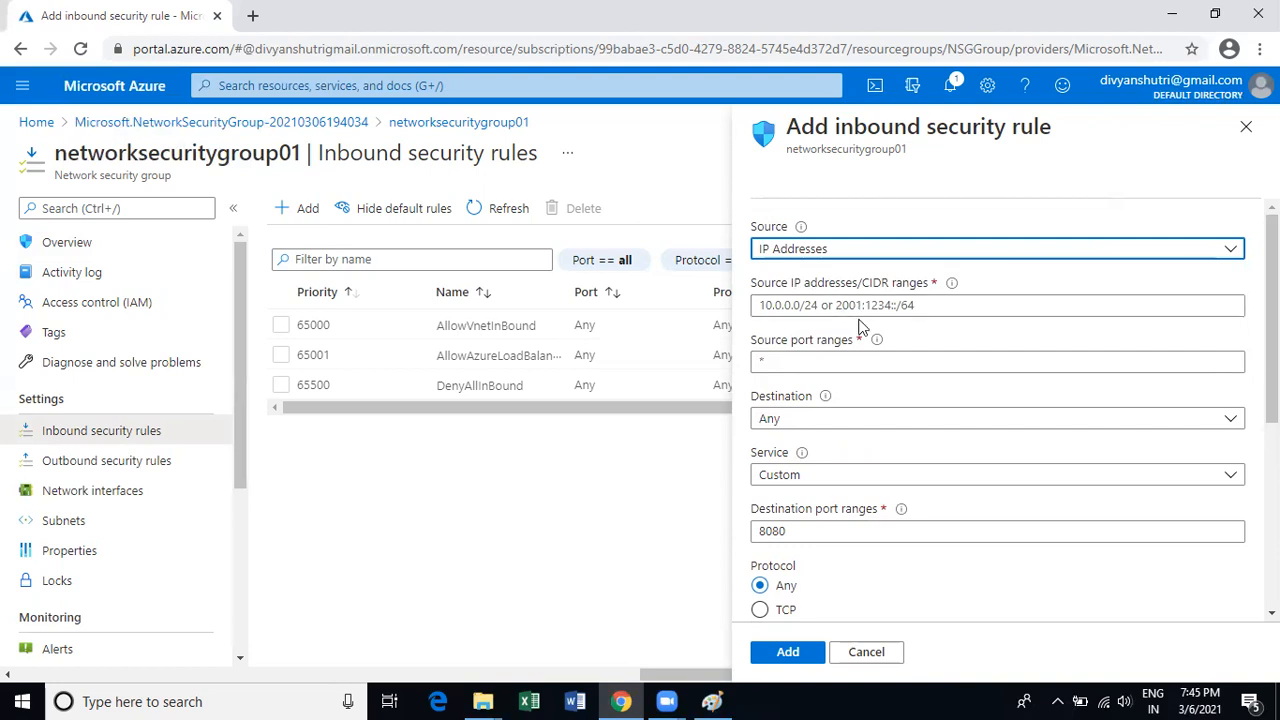
left_click(966, 255)
left_click(817, 279)
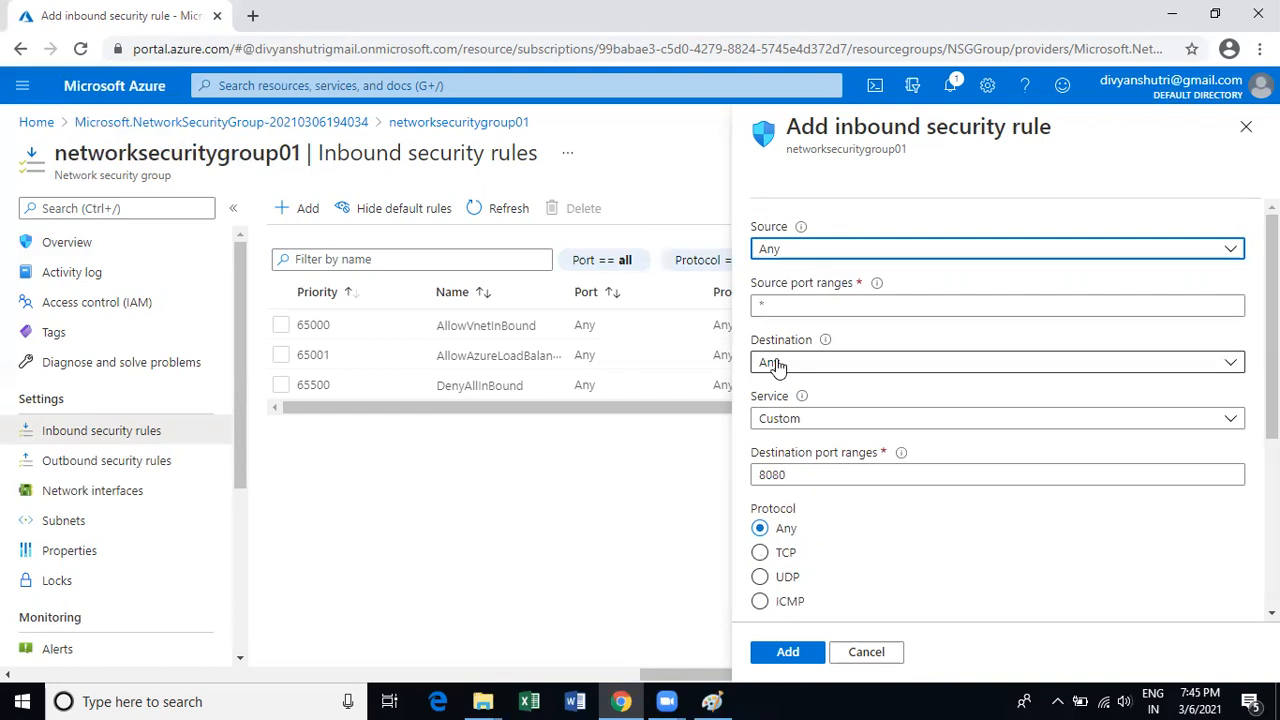
mouse_move(801, 395)
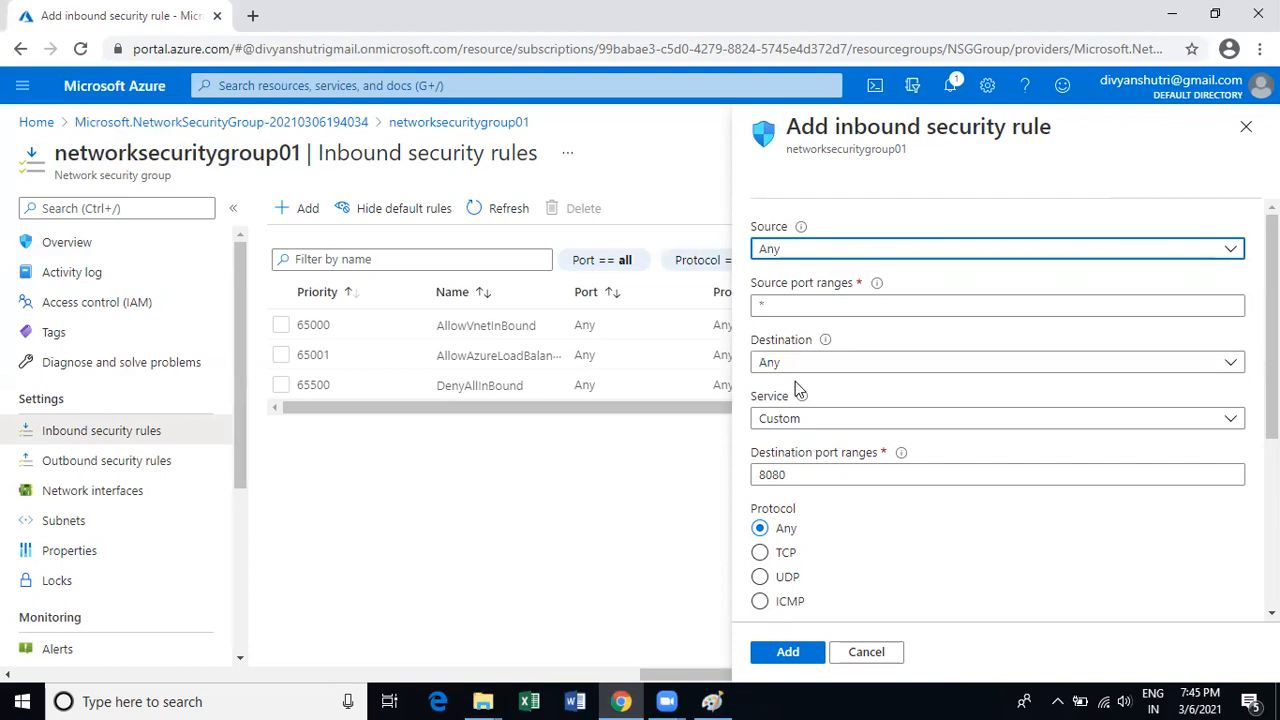
Keep the rule's Destination as Any and display the predefined Service choices.
left_click(909, 366)
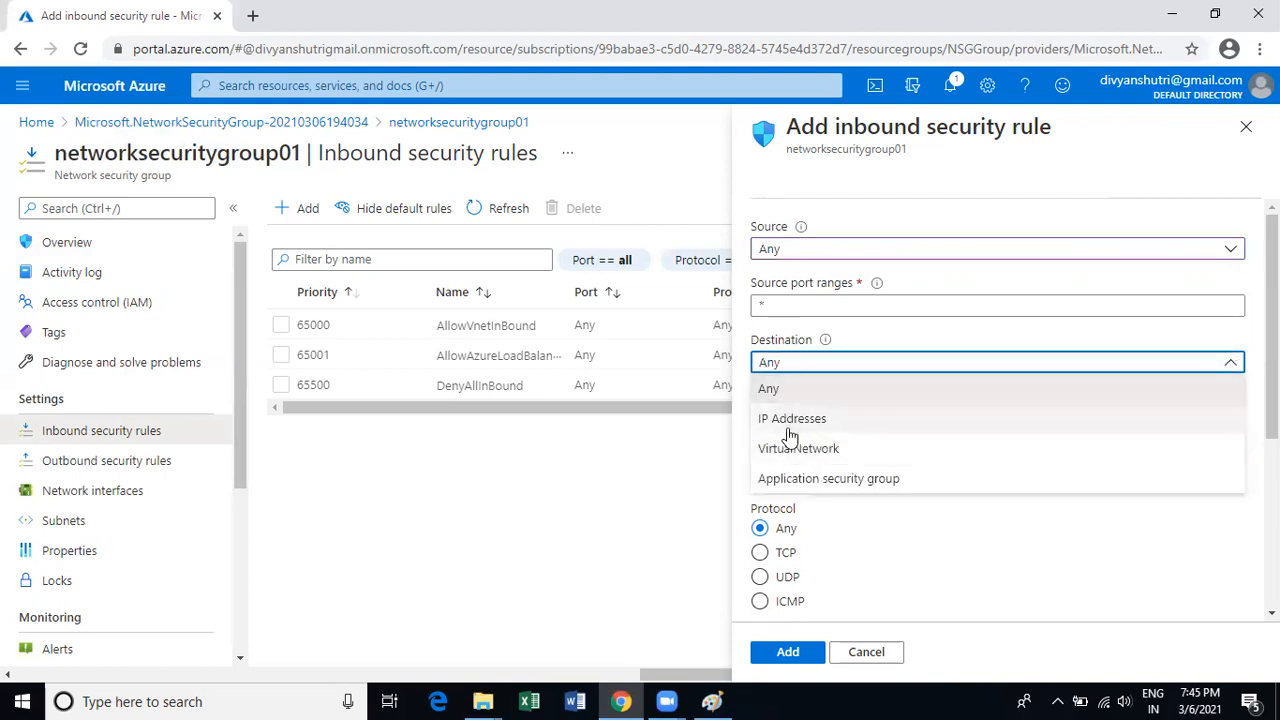
left_click(767, 399)
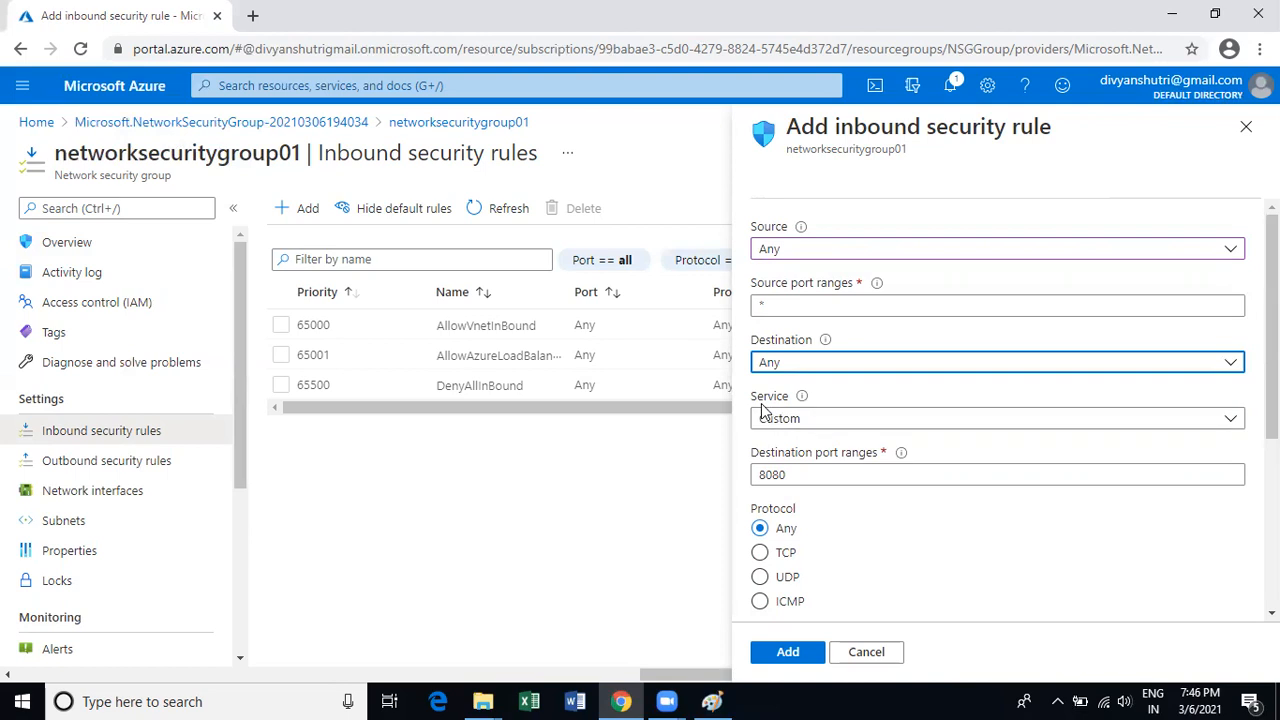
left_click(909, 427)
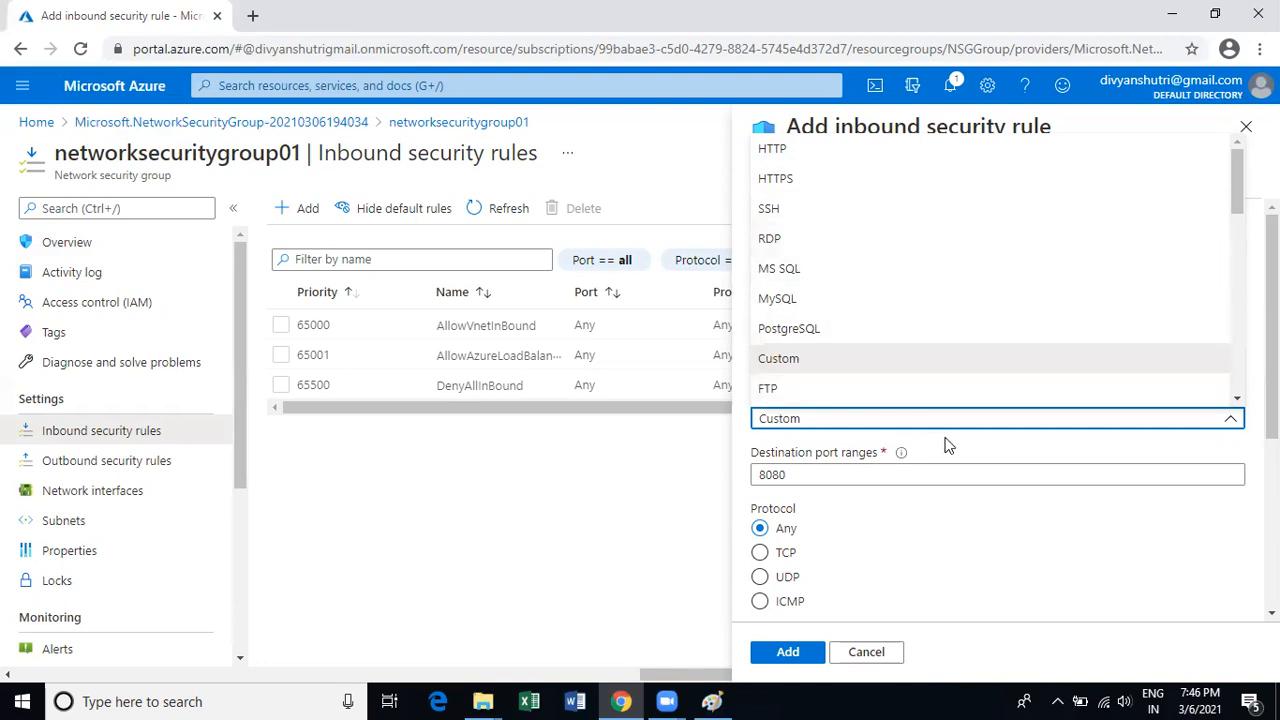
Pick RDP, then revert Service to Custom keeping destination port 3389.
left_click(785, 240)
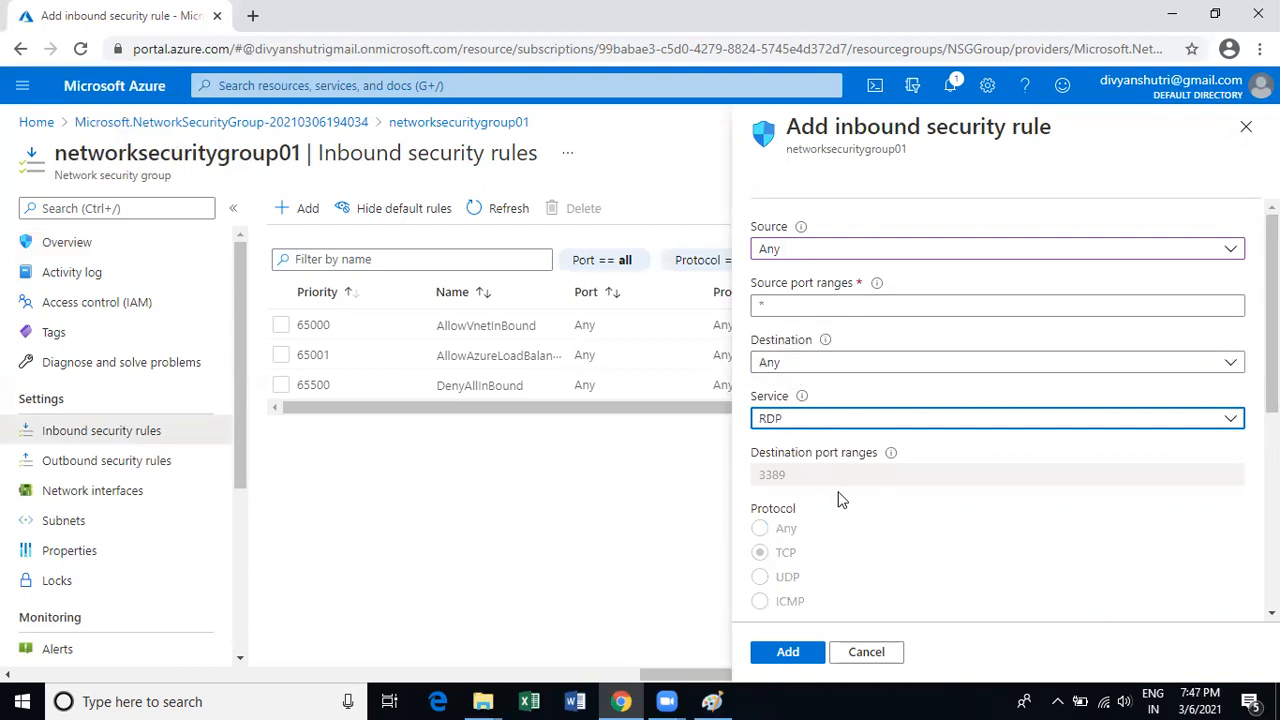
left_click(908, 425)
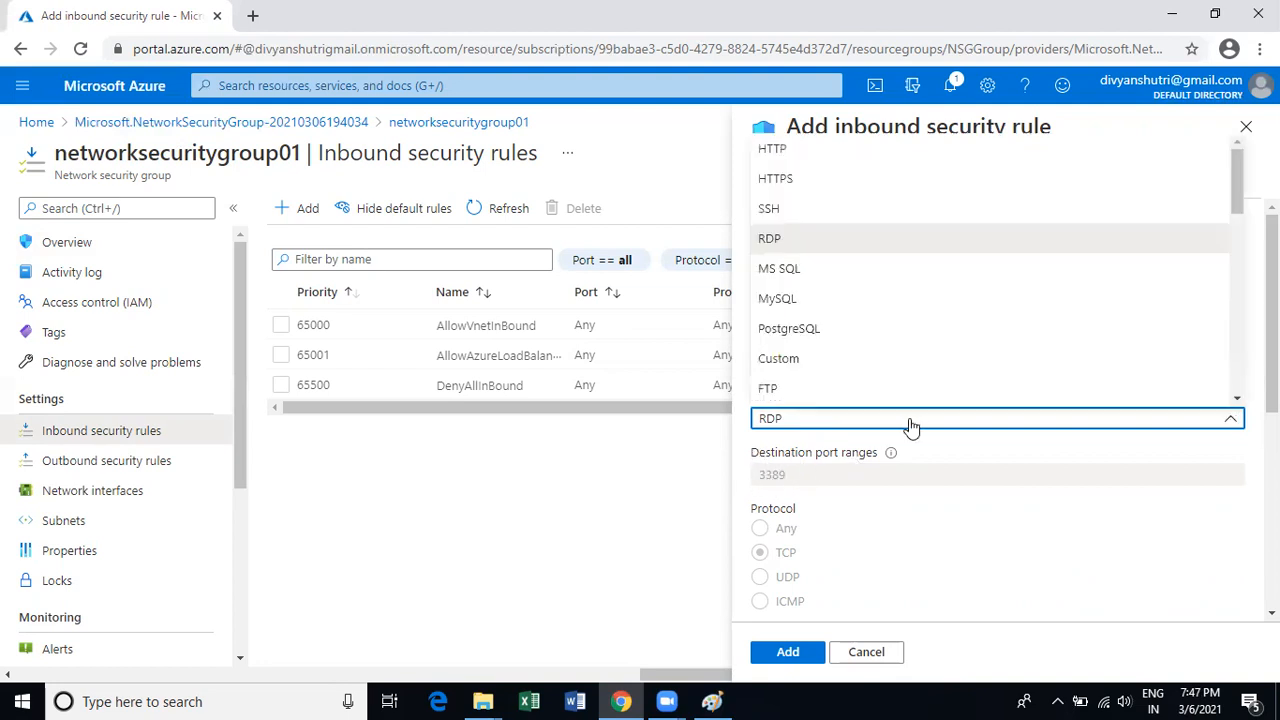
left_click(789, 362)
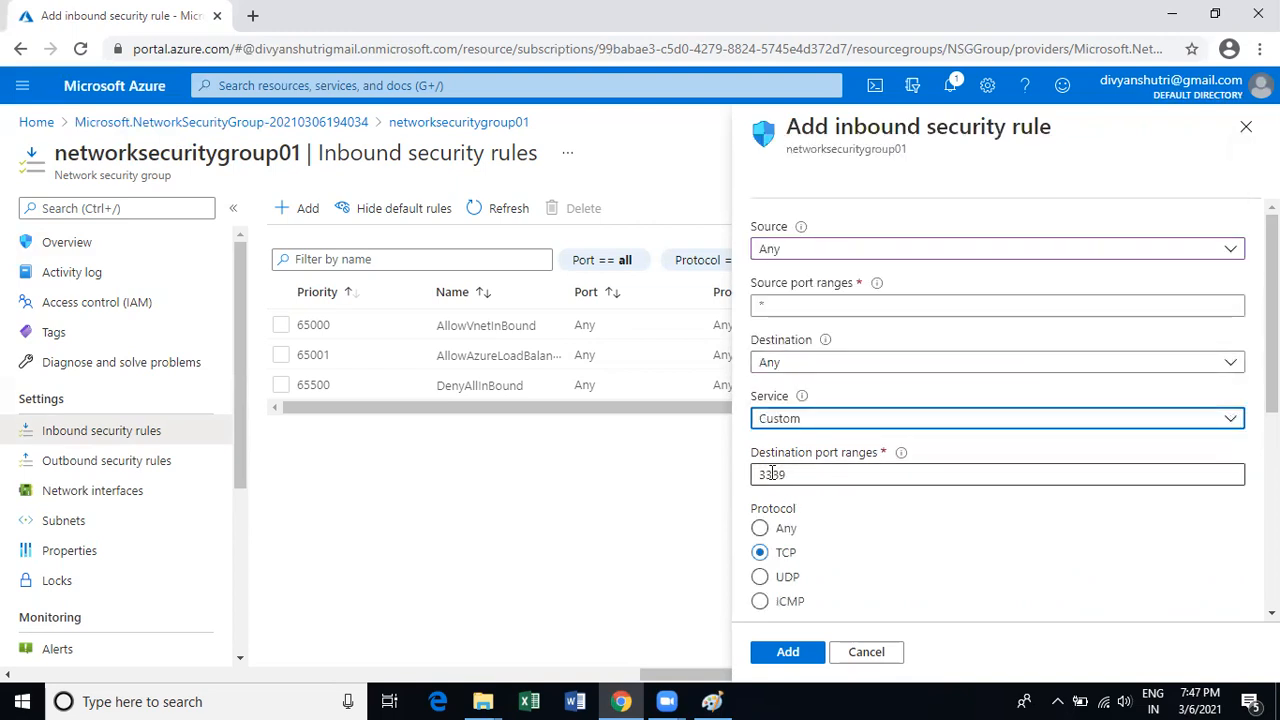
left_click_drag(759, 472, 795, 476)
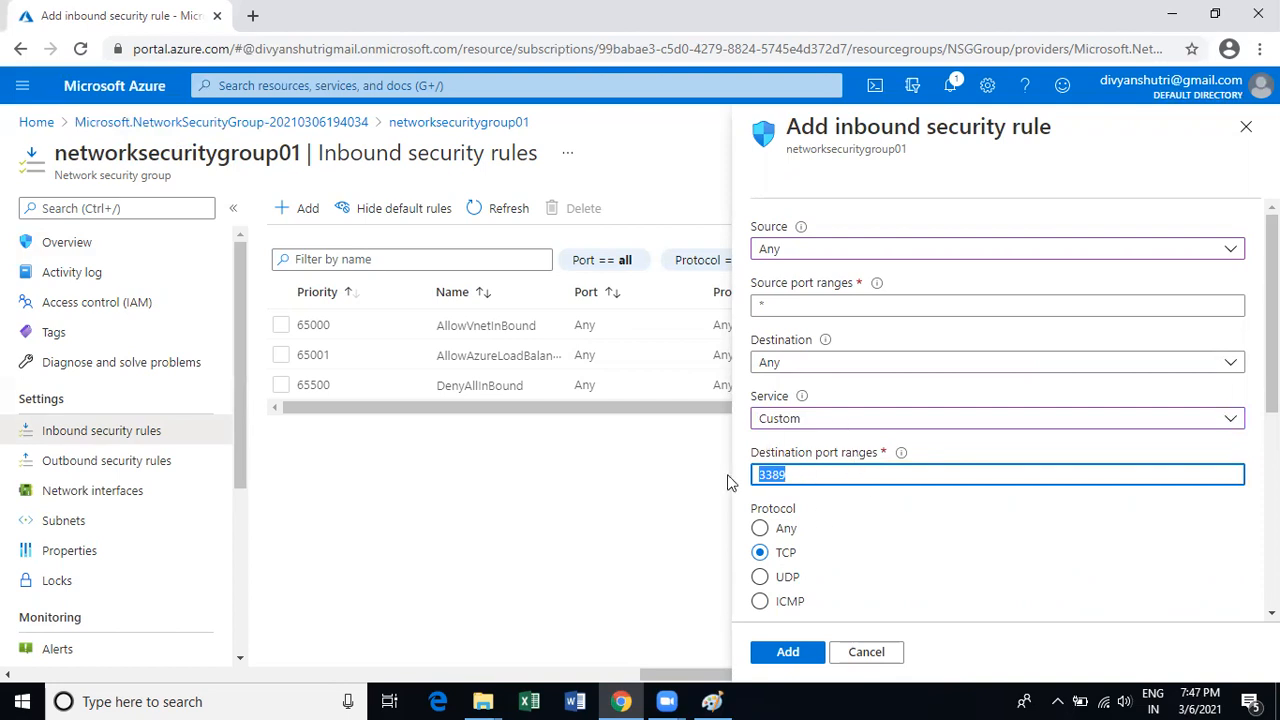
scroll(967, 505, "down", 1)
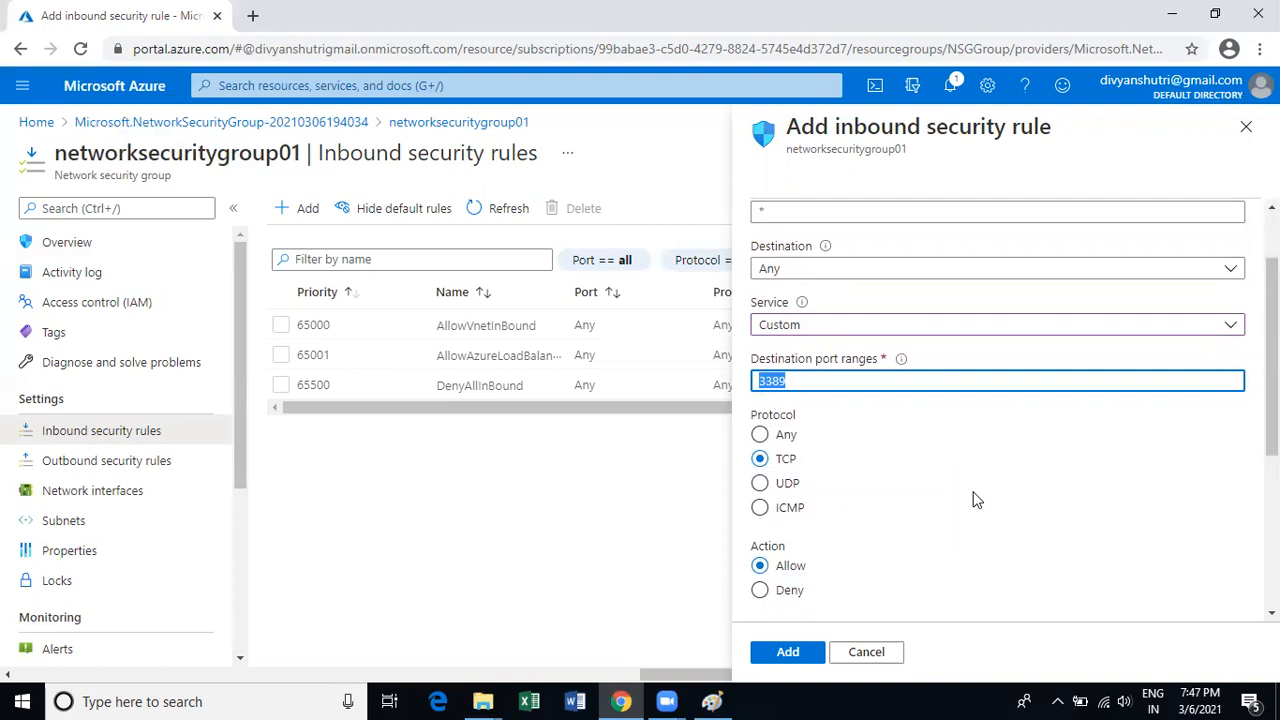
Set the rule's Protocol to Any.
left_click(762, 434)
left_click(786, 459)
left_click(762, 436)
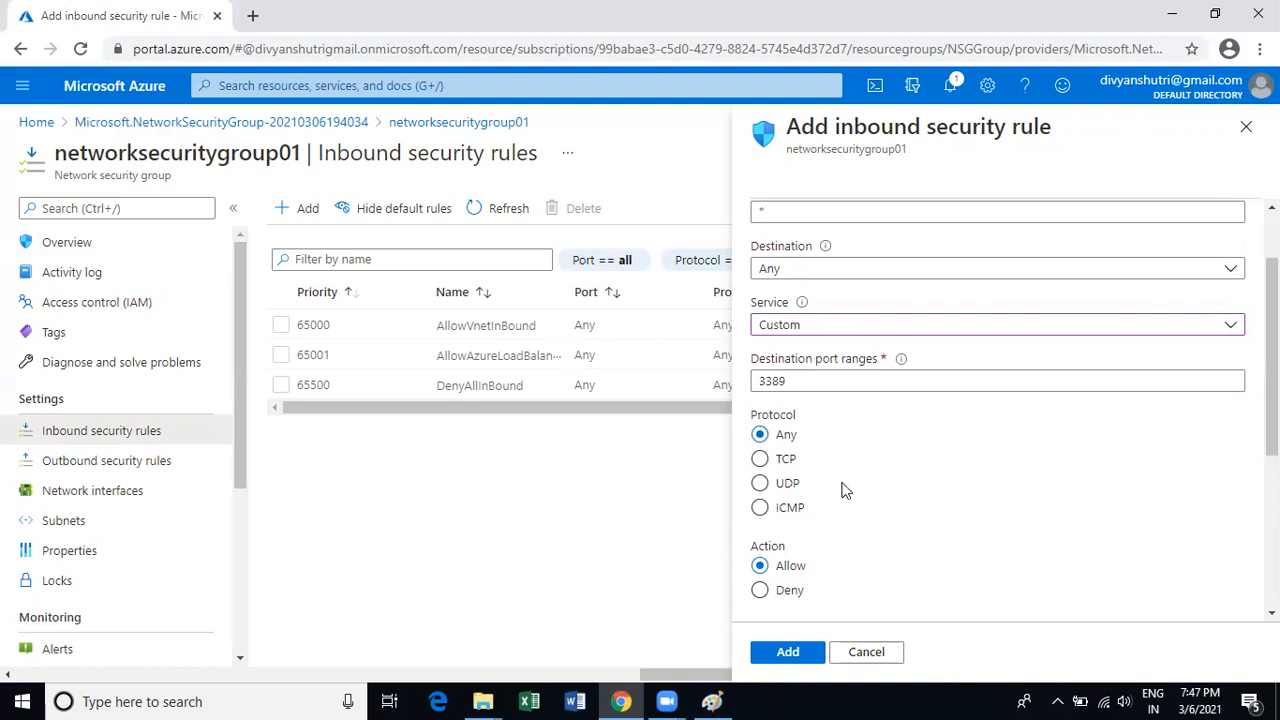
scroll(871, 500, "down", 2)
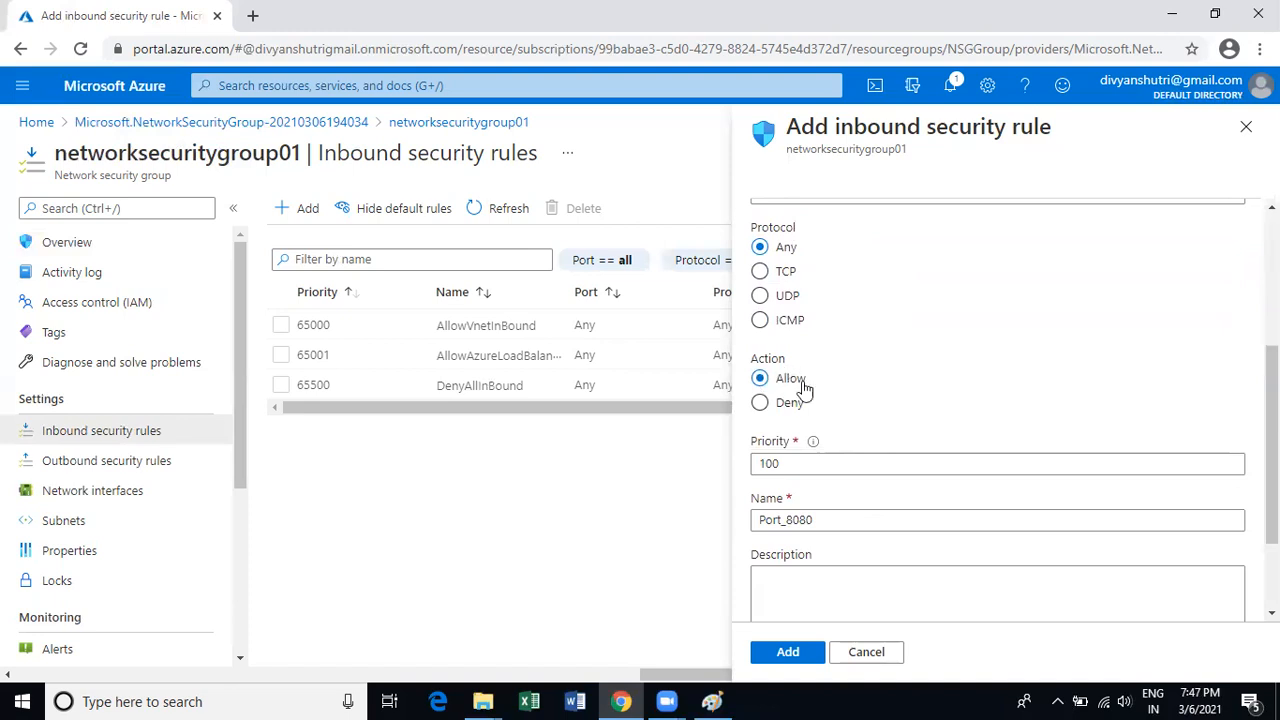
scroll(817, 366, "up", 1)
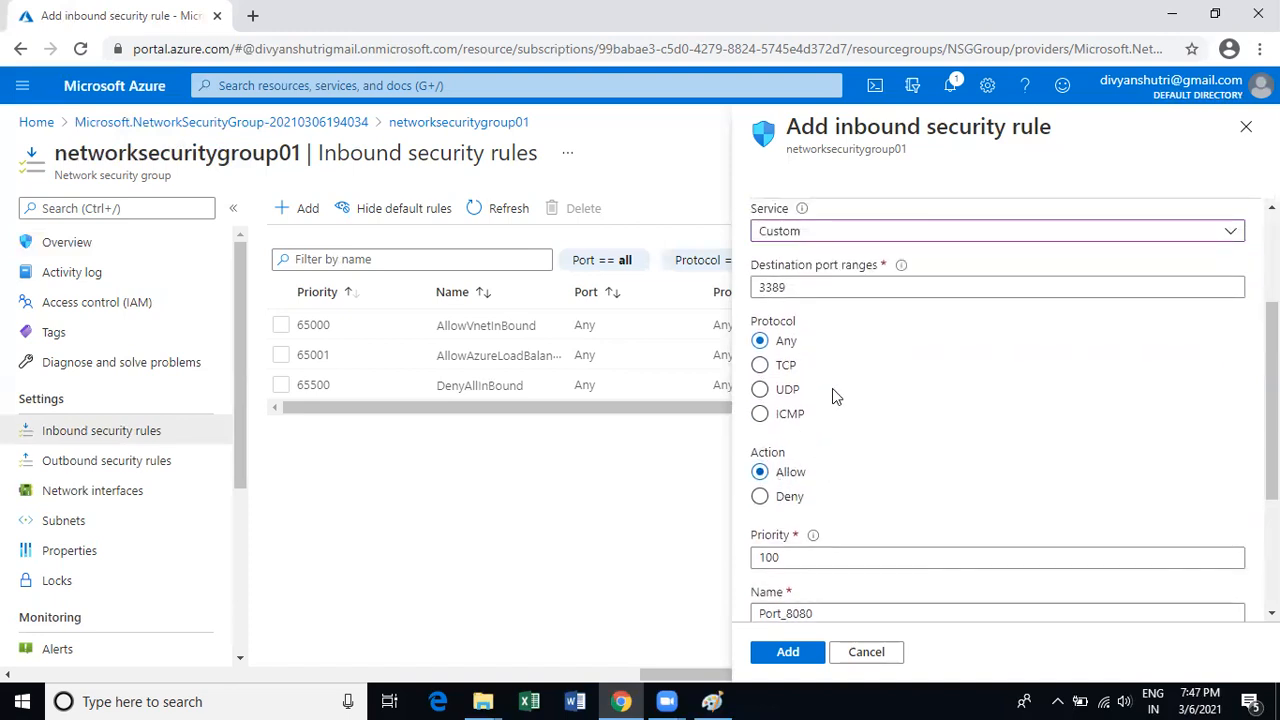
scroll(879, 495, "up", 2)
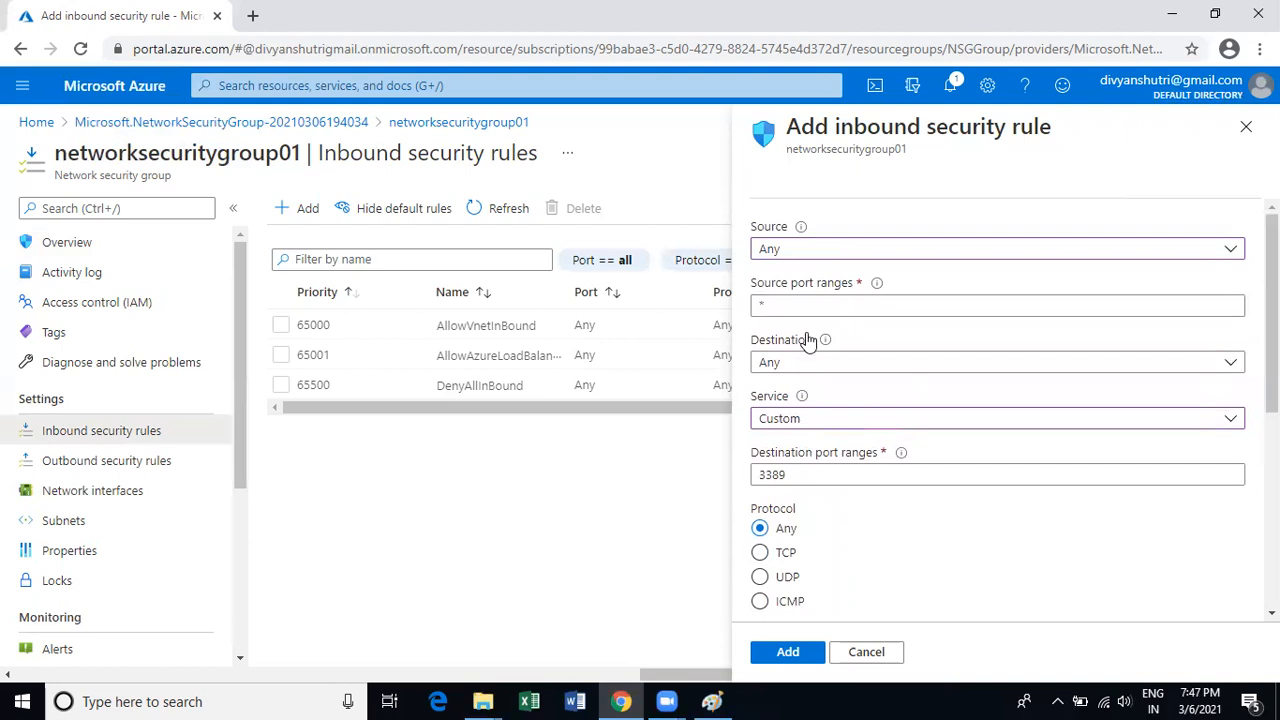
Set Source to IP Addresses and Service to RDP.
left_click(795, 250)
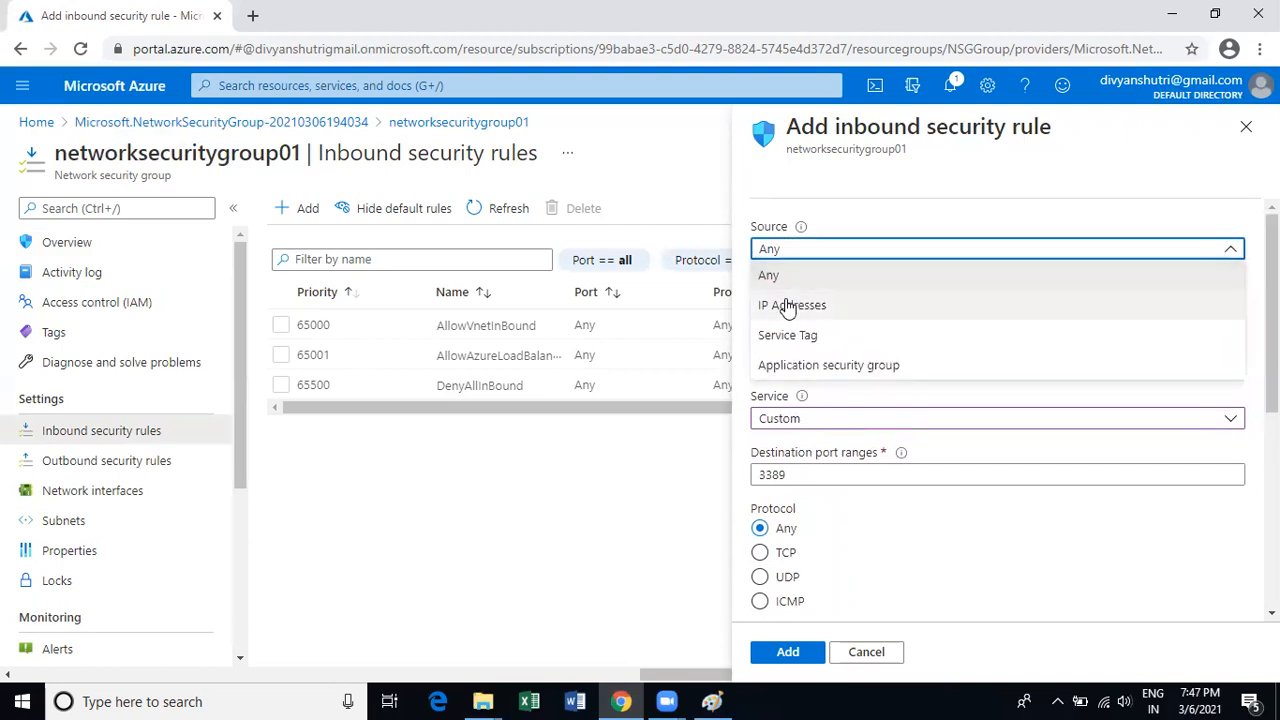
left_click(789, 306)
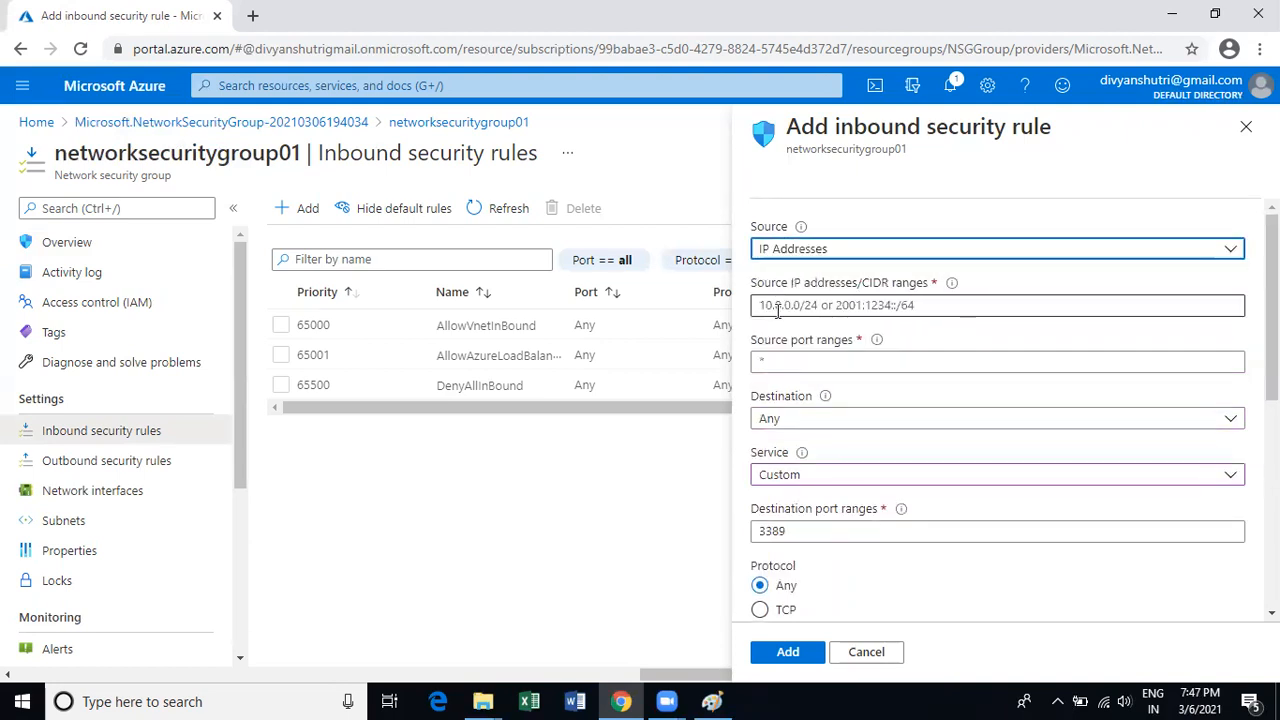
scroll(805, 385, "down", 2)
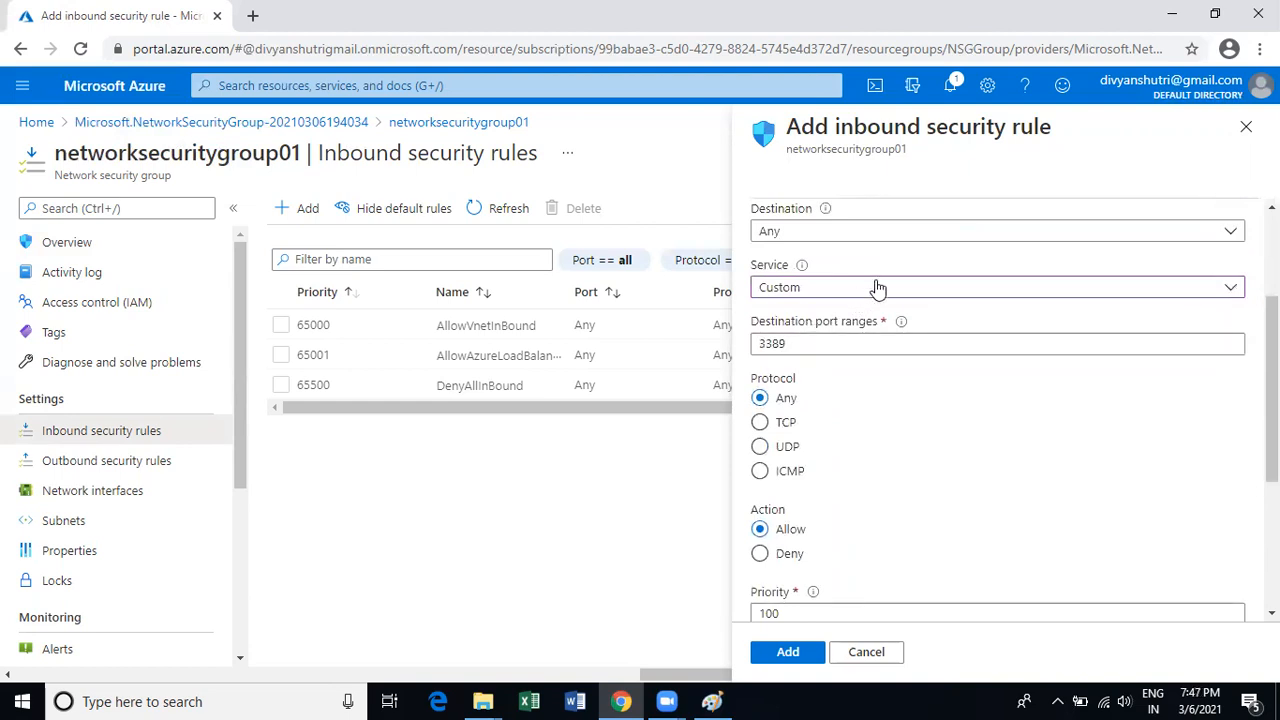
scroll(838, 395, "up", 1)
left_click(836, 385)
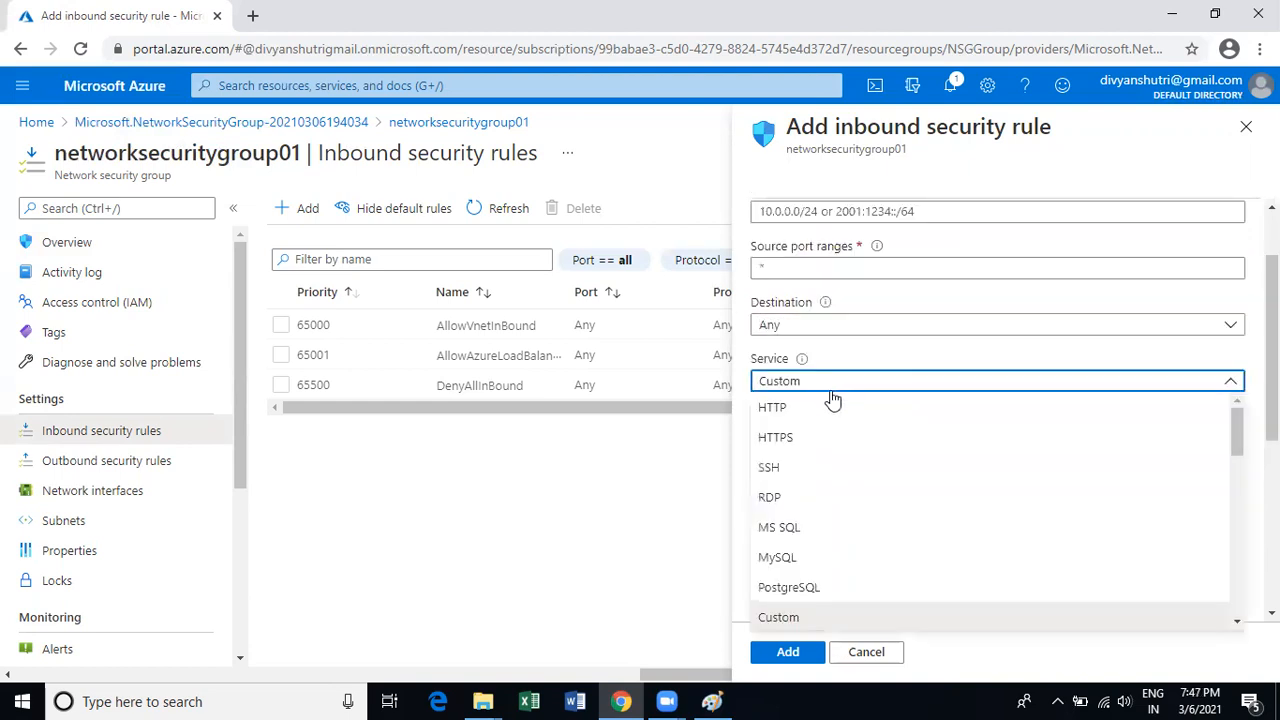
left_click(768, 496)
Change the rule's Action from Allow to Deny.
scroll(841, 472, "down", 2)
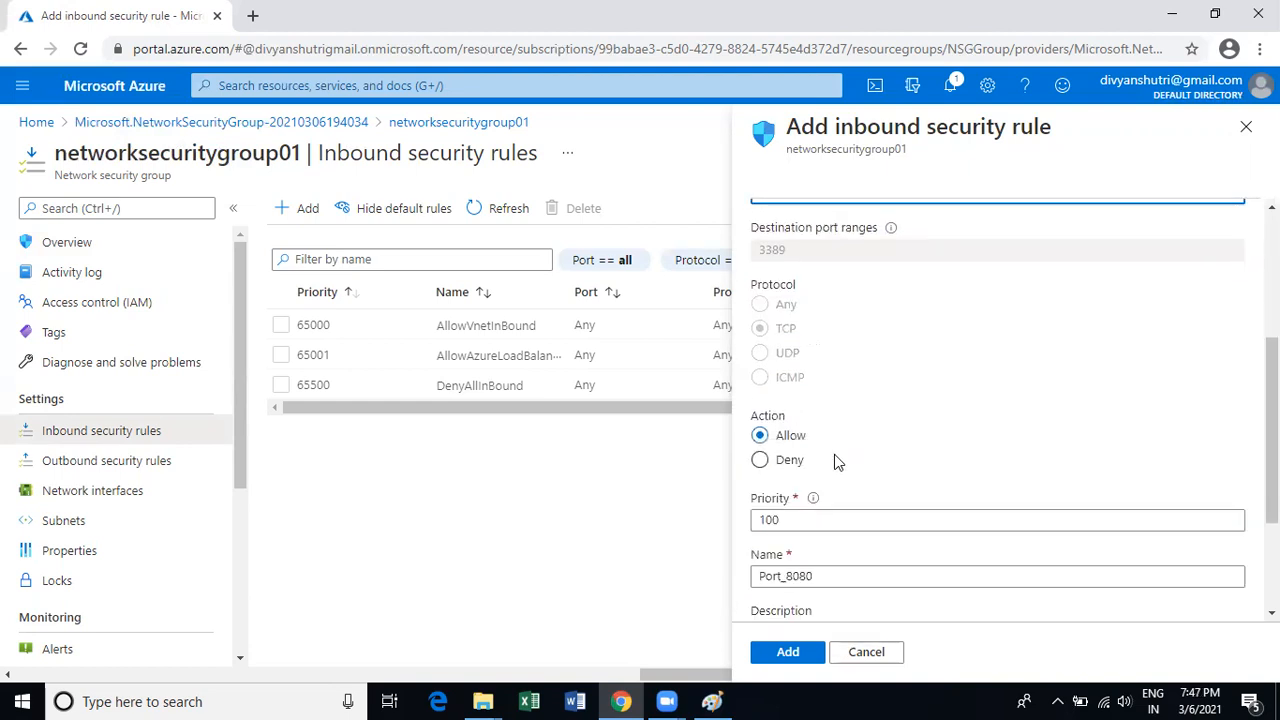
scroll(826, 411, "up", 2)
scroll(803, 517, "down", 2)
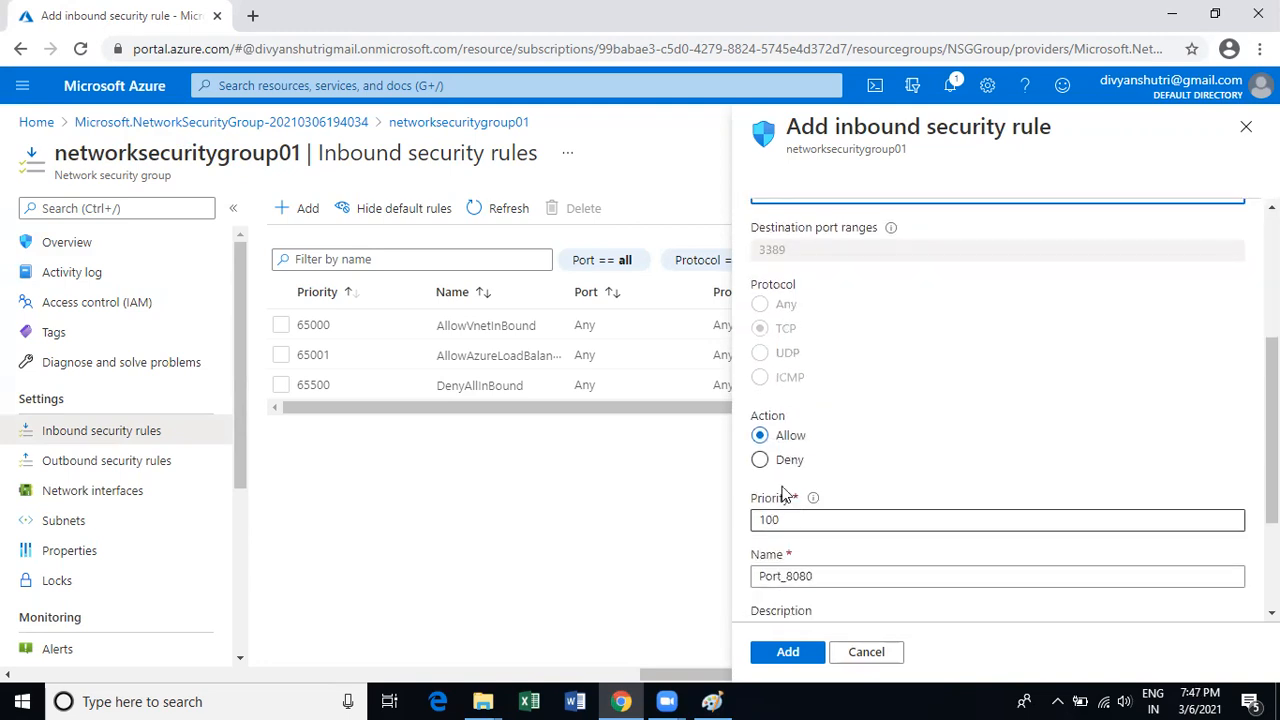
scroll(880, 445, "up", 3)
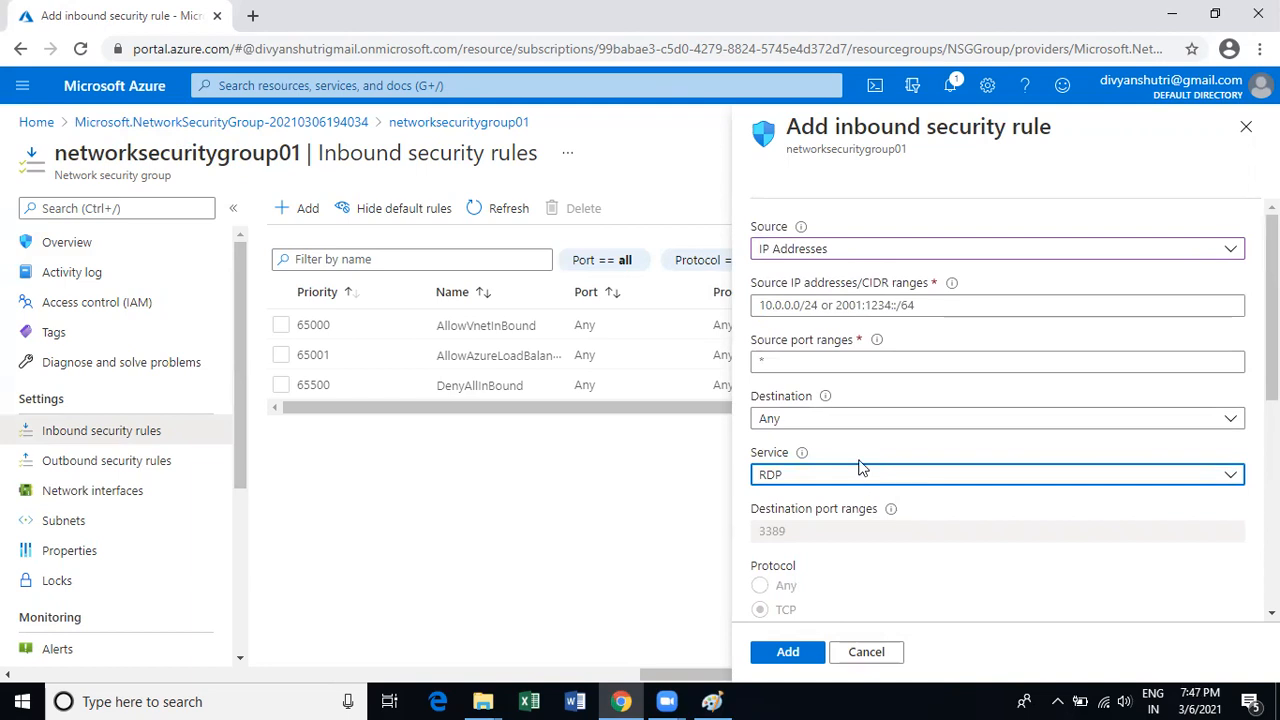
scroll(862, 467, "down", 5)
left_click(760, 459)
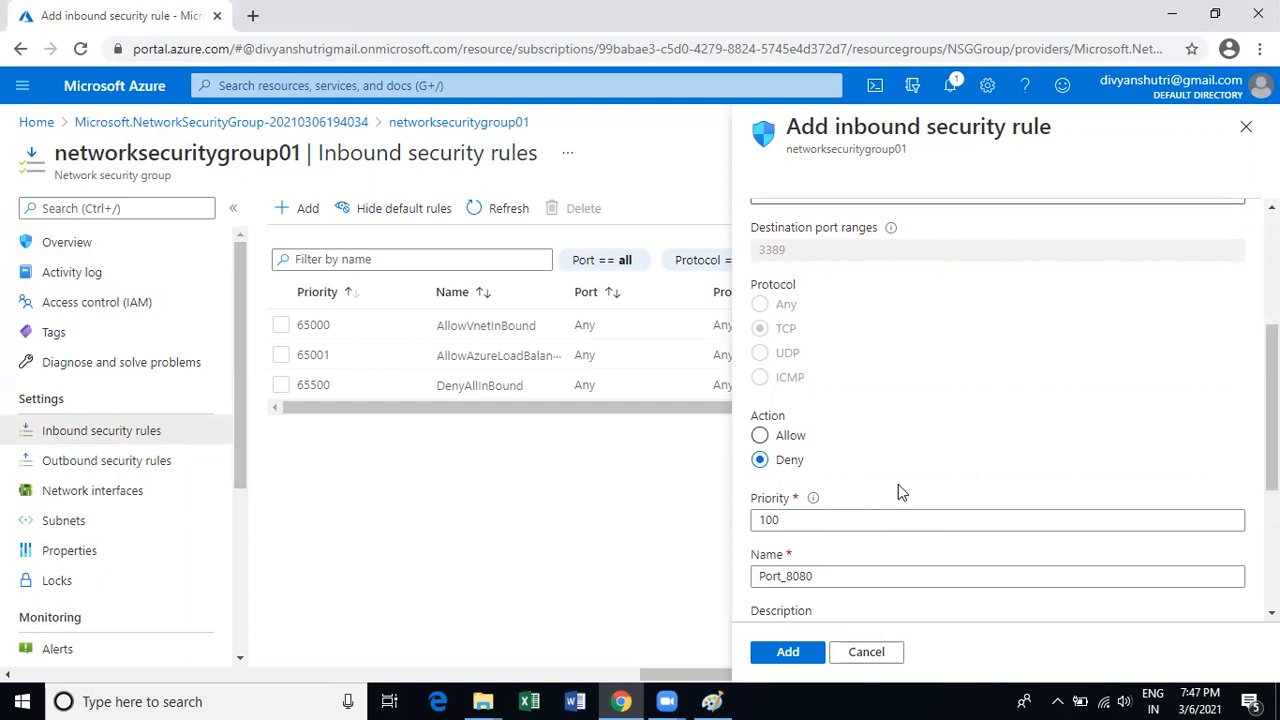
scroll(898, 484, "up", 3)
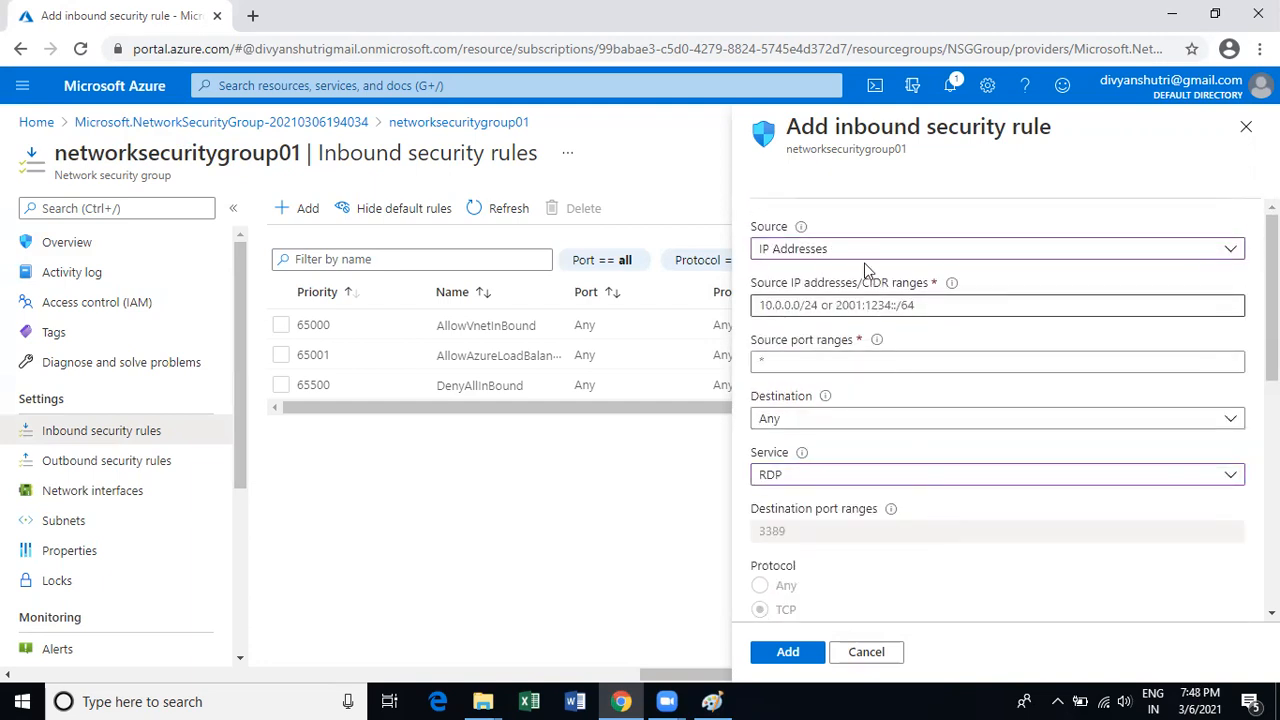
Set the RDP rule's source to Any.
left_click(850, 250)
left_click(814, 276)
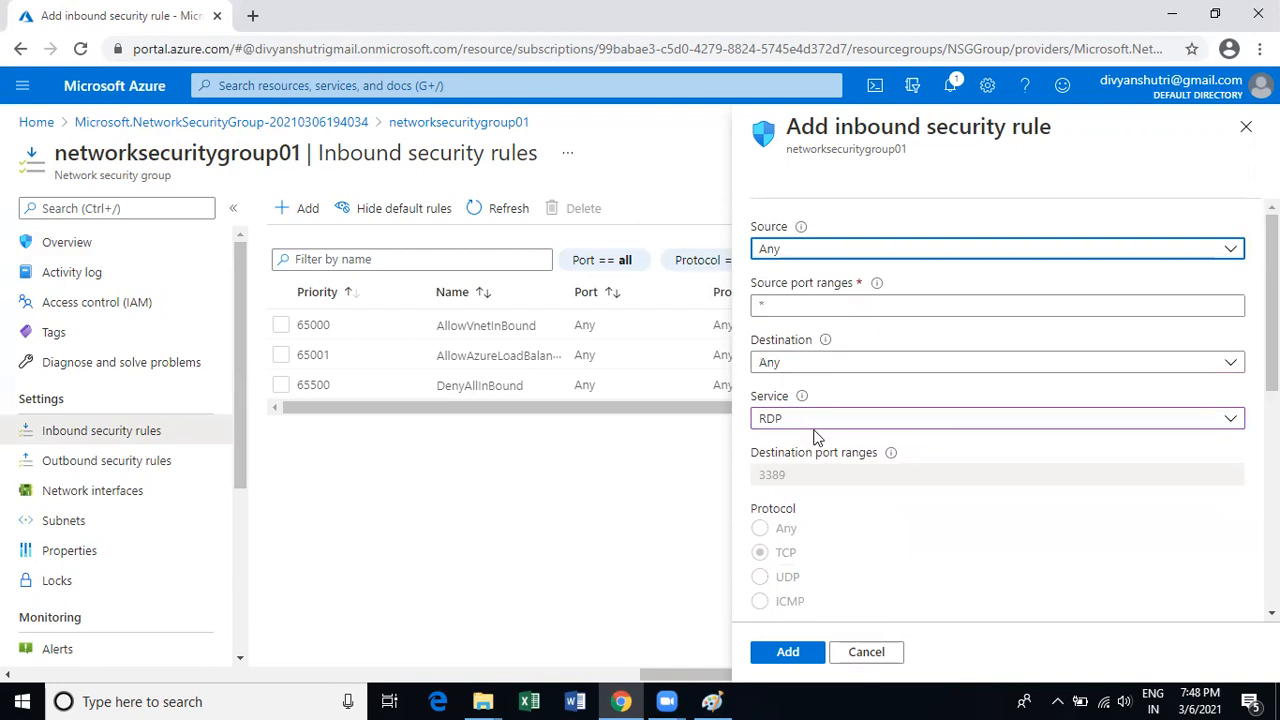
scroll(816, 432, "down", 1)
scroll(757, 602, "down", 1)
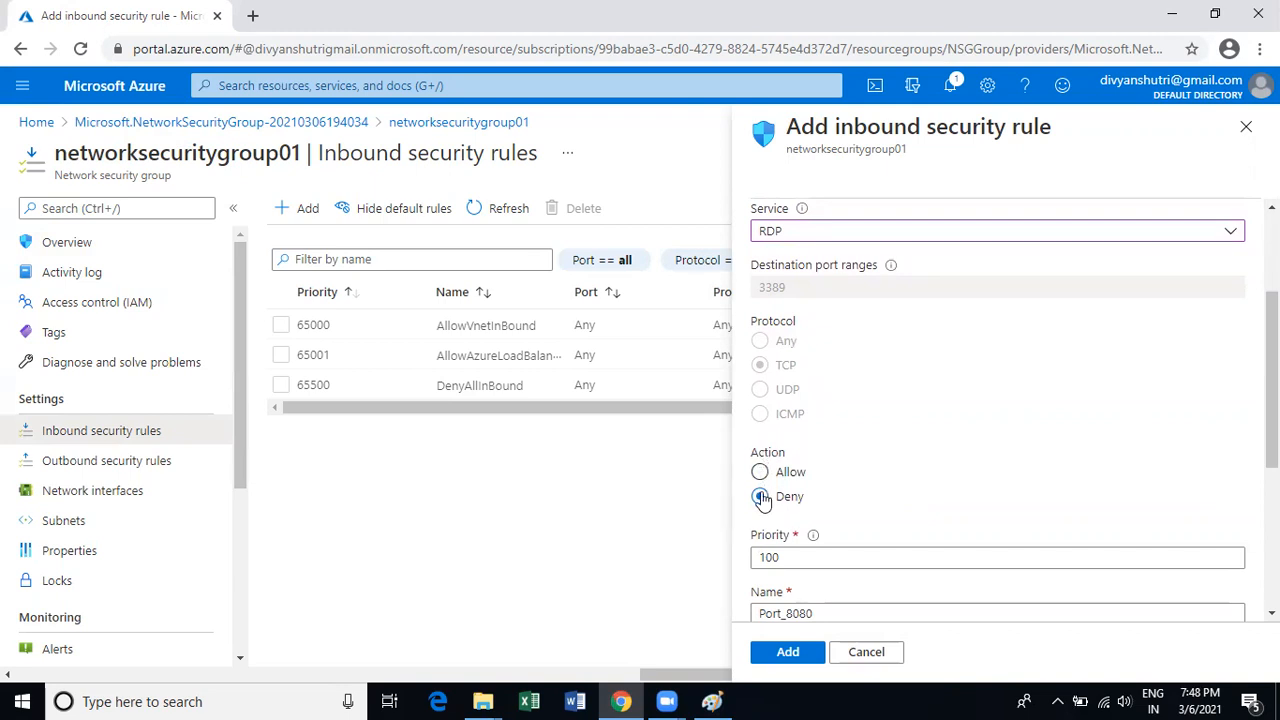
Toggle the rule's action to Allow and back to Deny, then review the form.
left_click(761, 474)
left_click(766, 499)
scroll(900, 452, "up", 2)
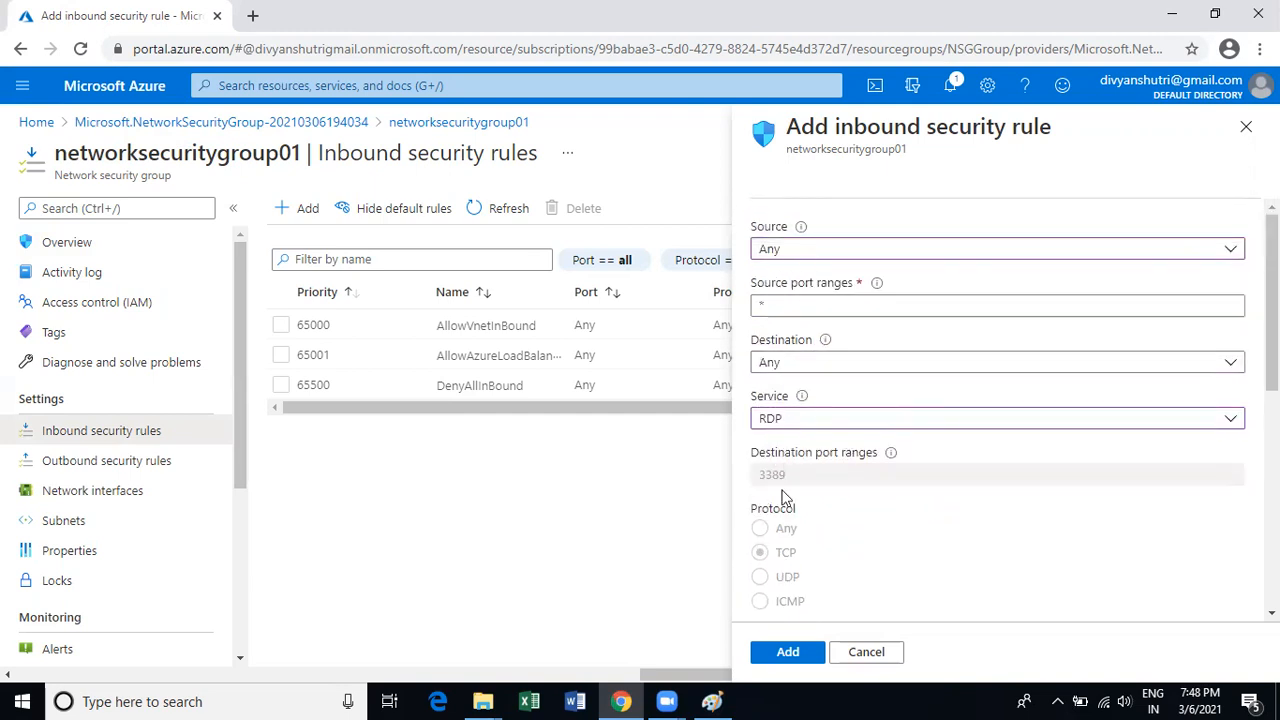
scroll(786, 466, "down", 2)
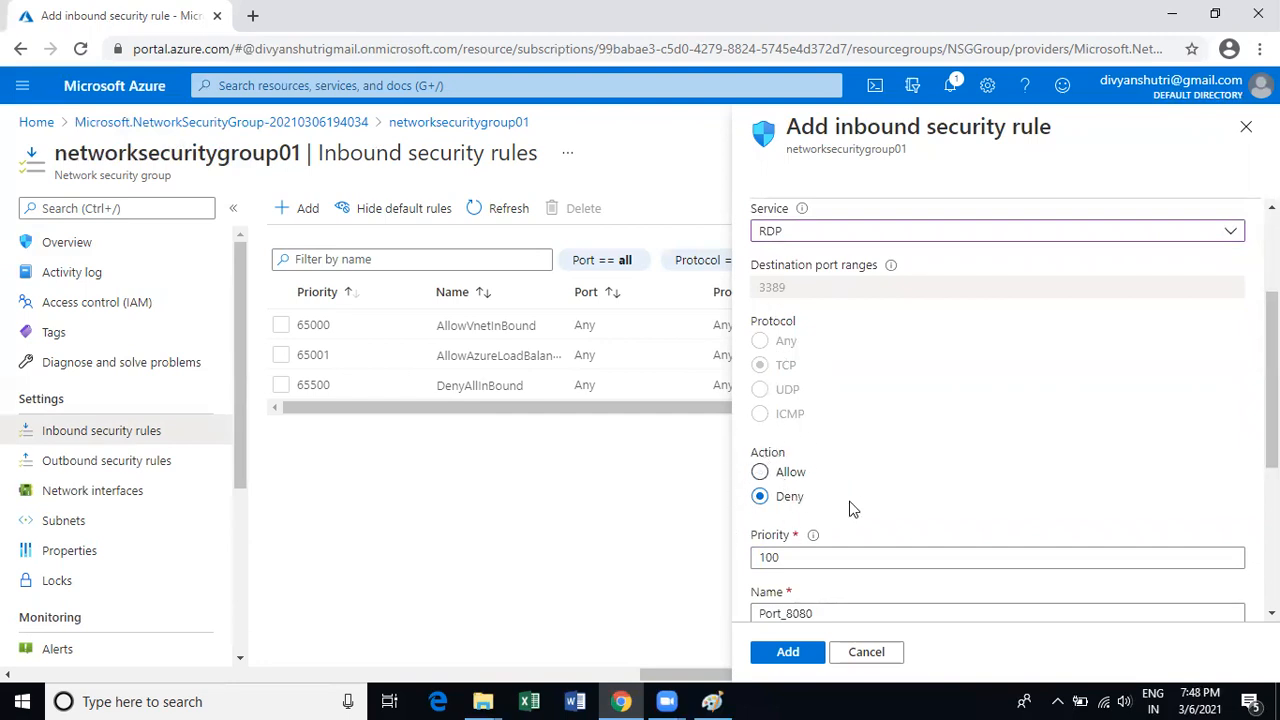
scroll(851, 510, "up", 2)
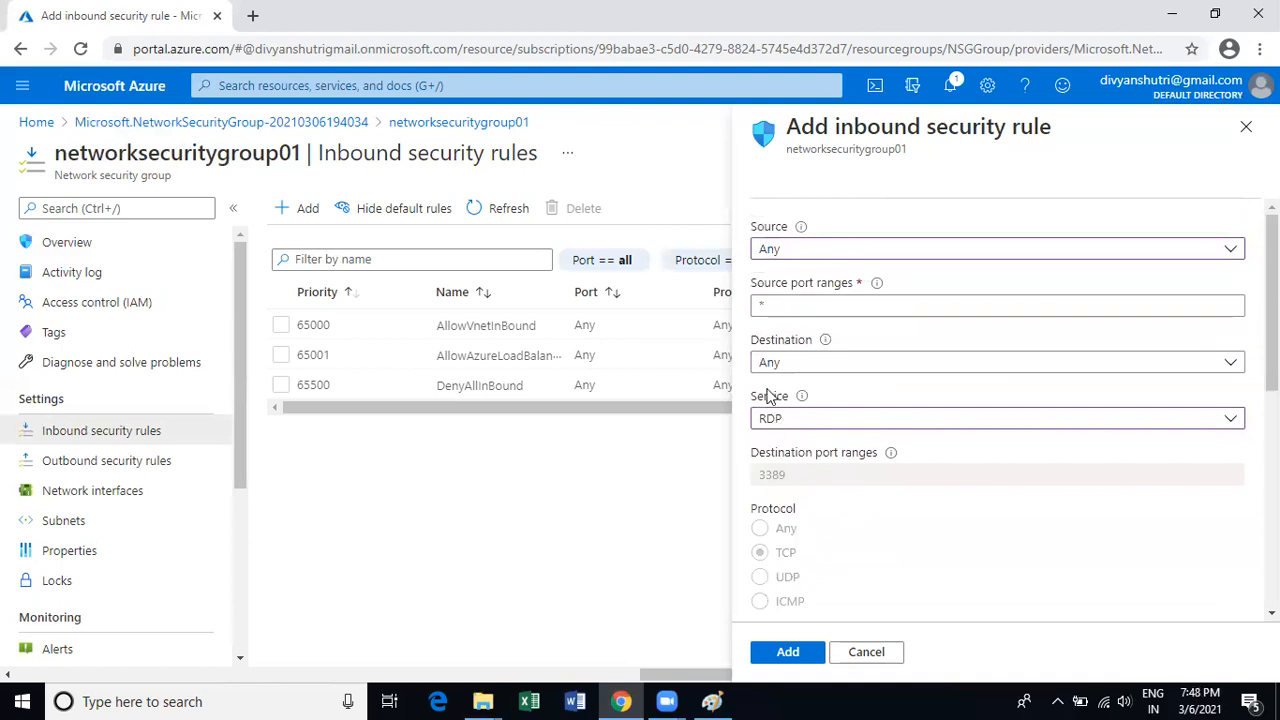
scroll(819, 375, "down", 2)
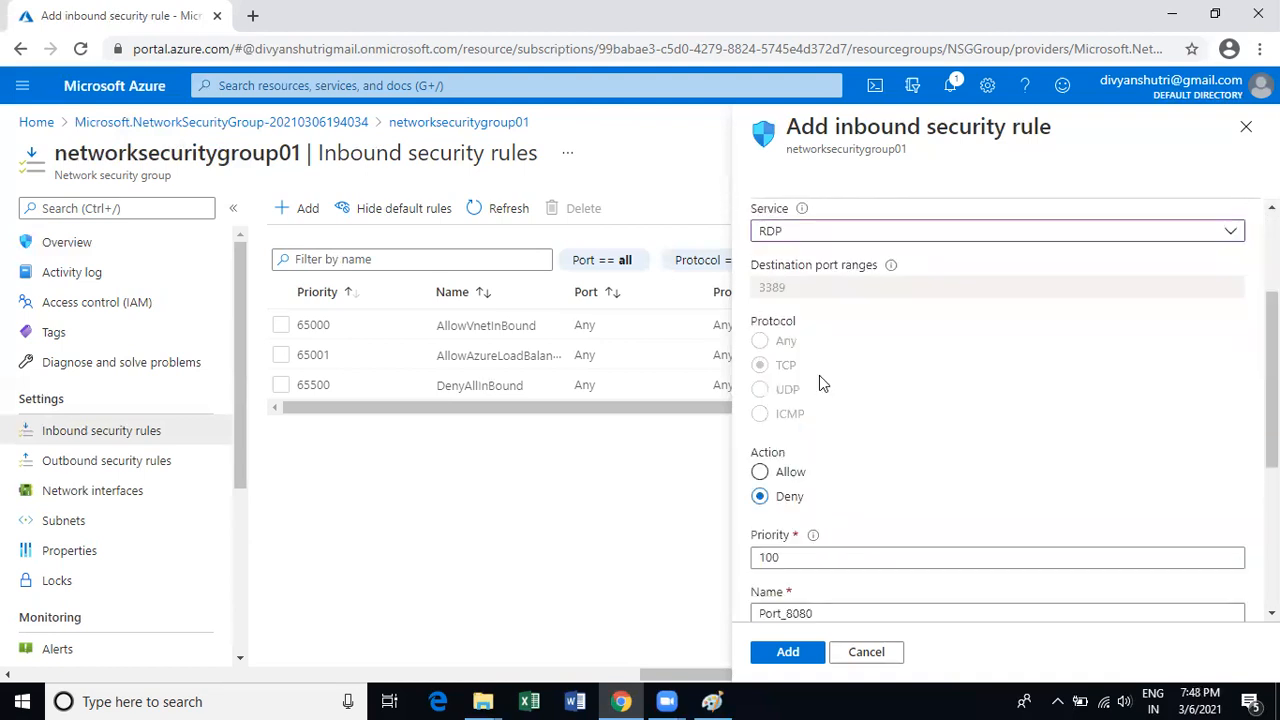
scroll(819, 375, "down", 1)
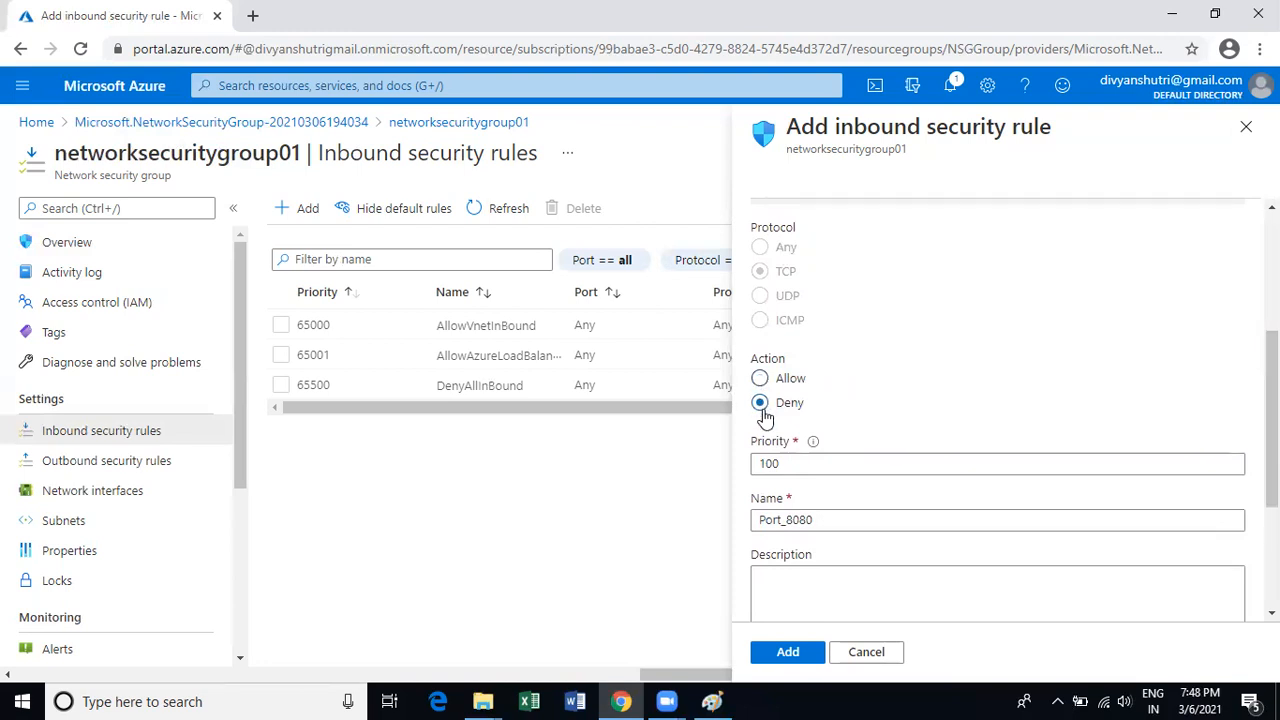
scroll(851, 451, "up", 3)
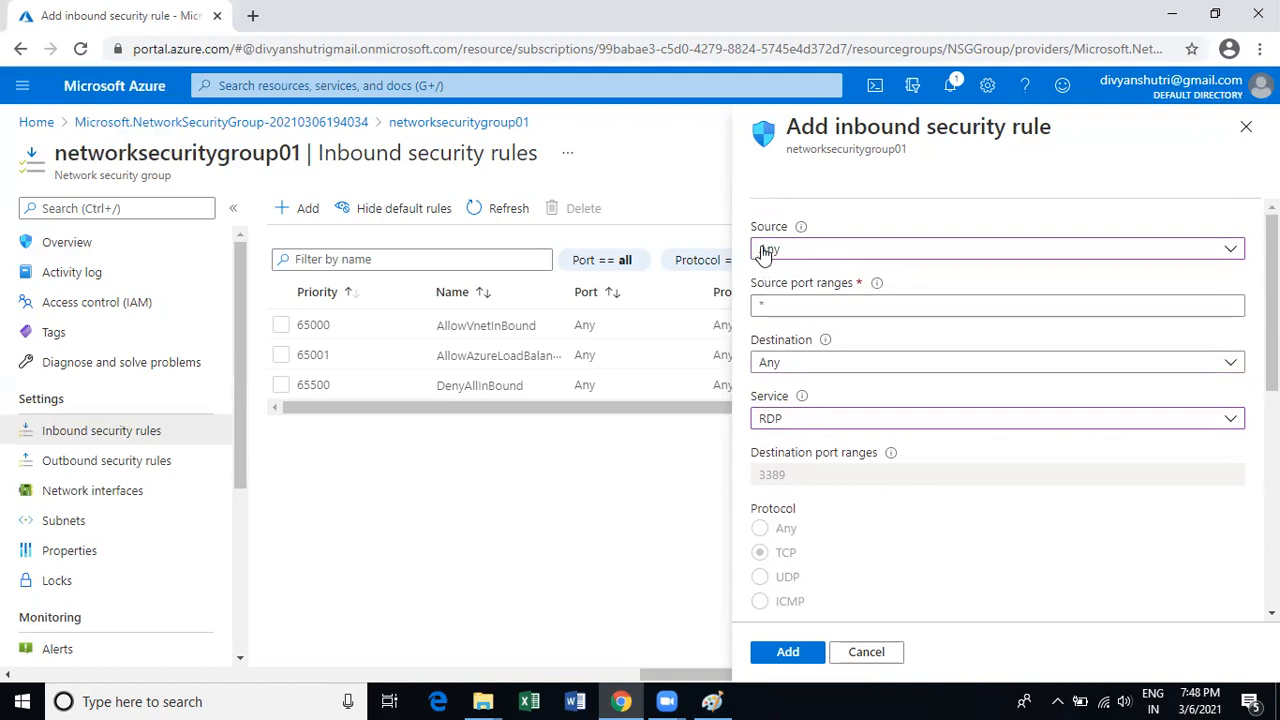
scroll(877, 491, "down", 2)
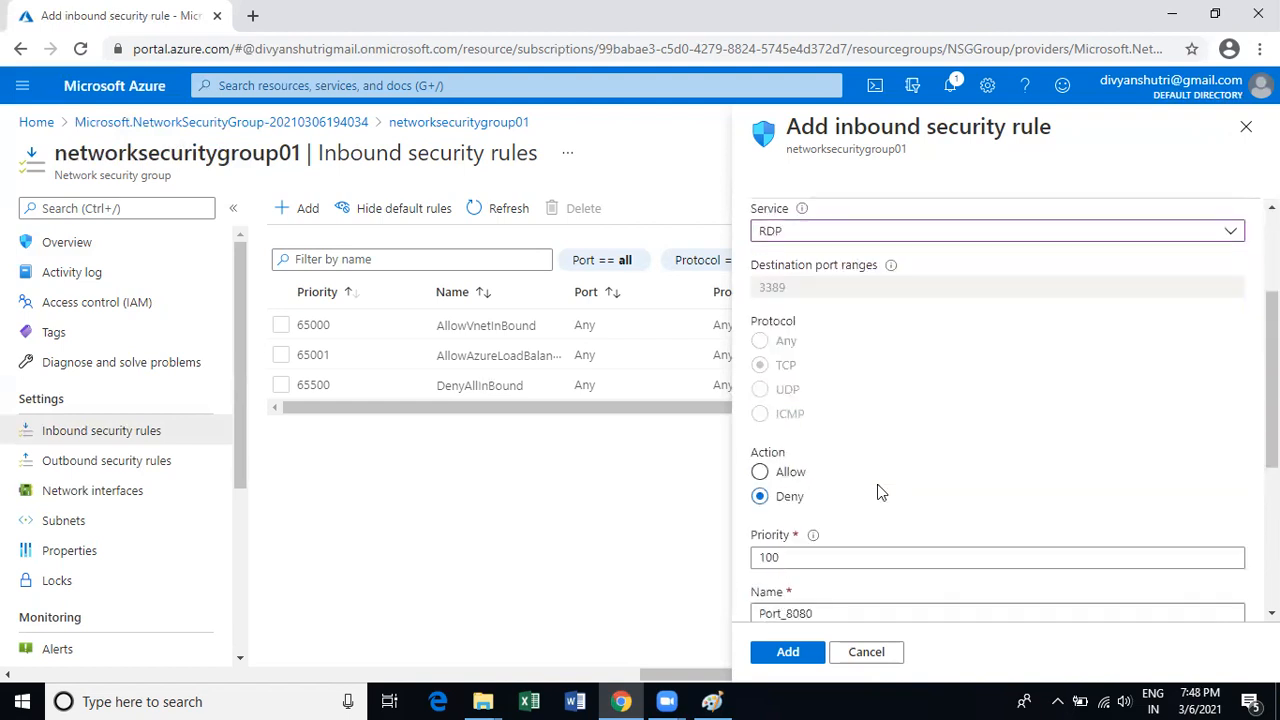
scroll(802, 508, "down", 1)
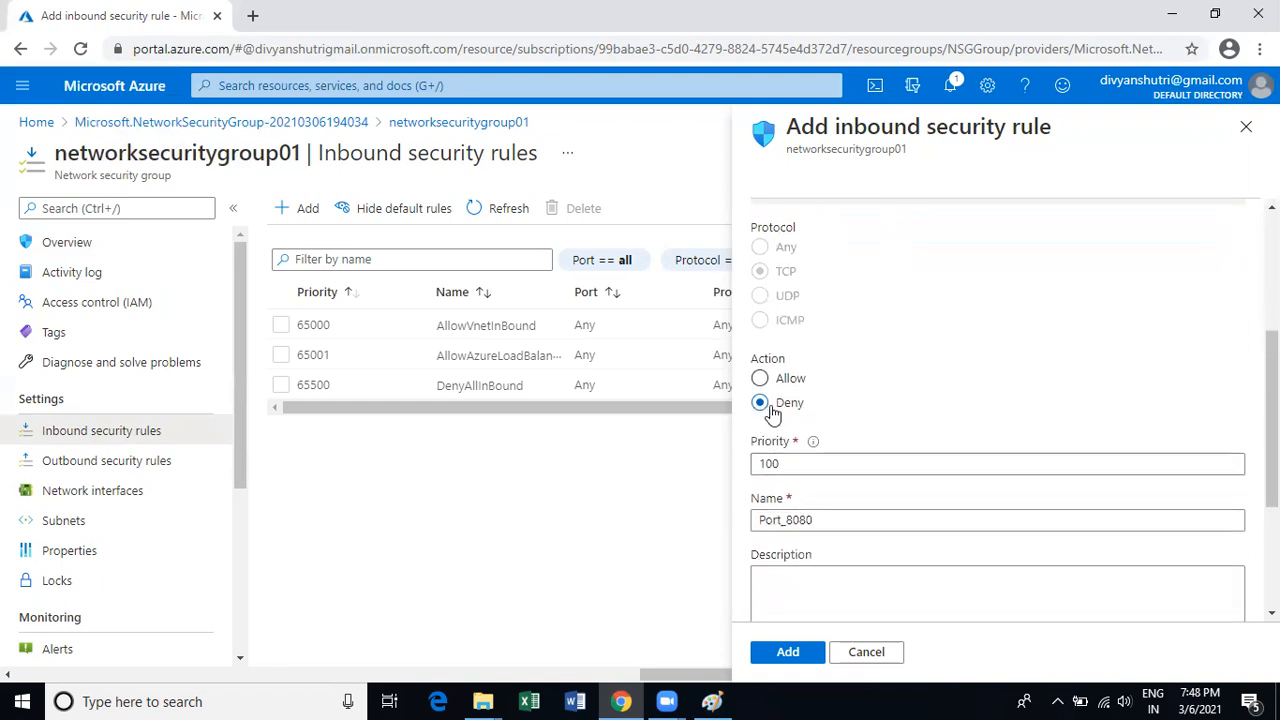
scroll(834, 440, "down", 1)
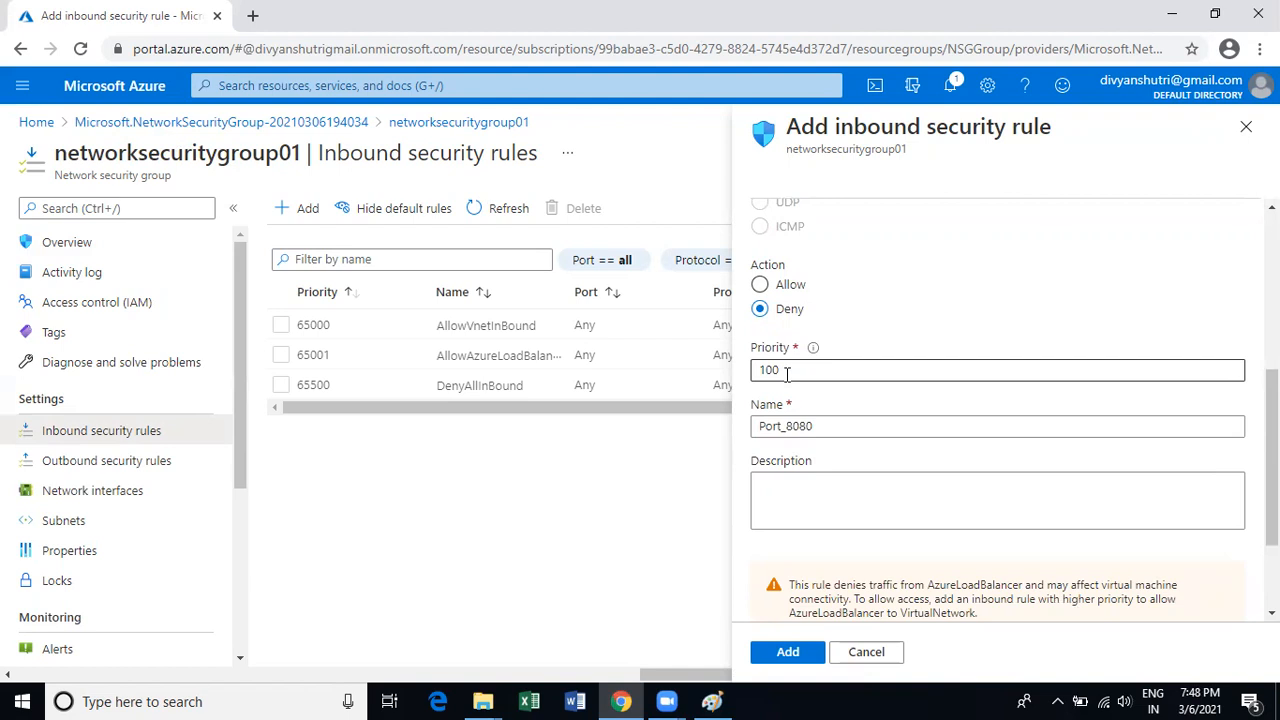
left_click(787, 372)
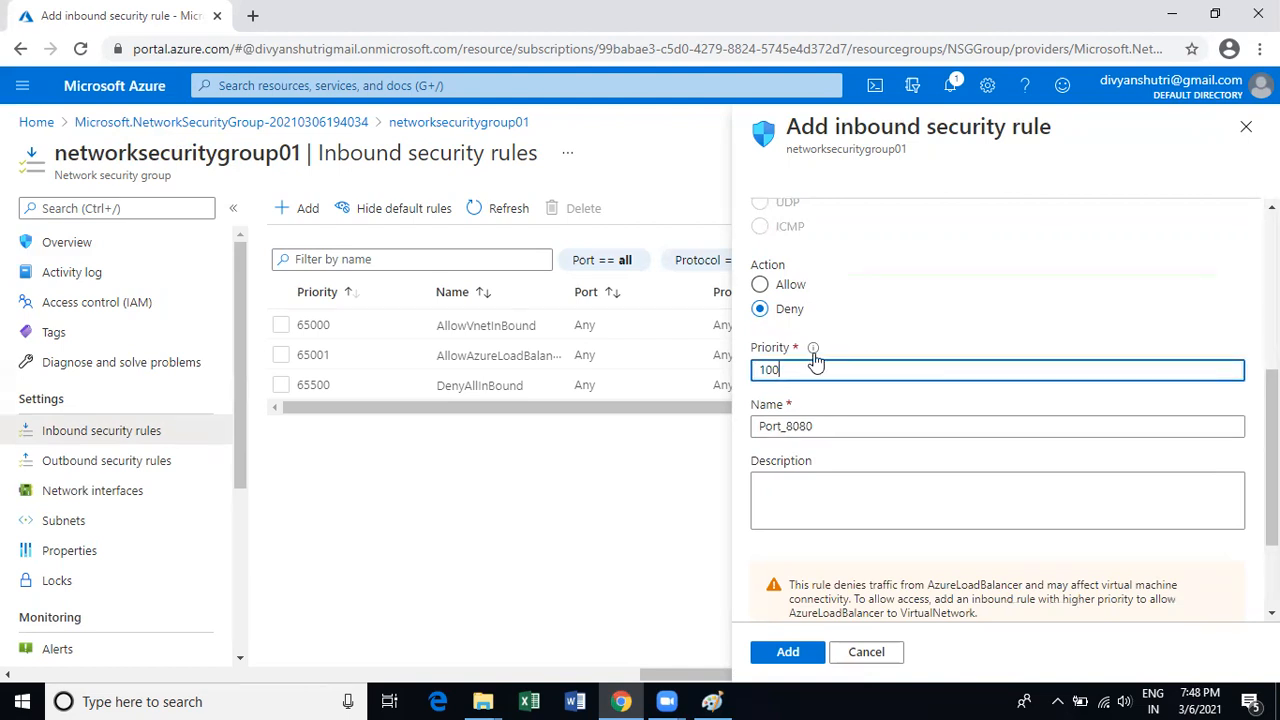
mouse_move(814, 352)
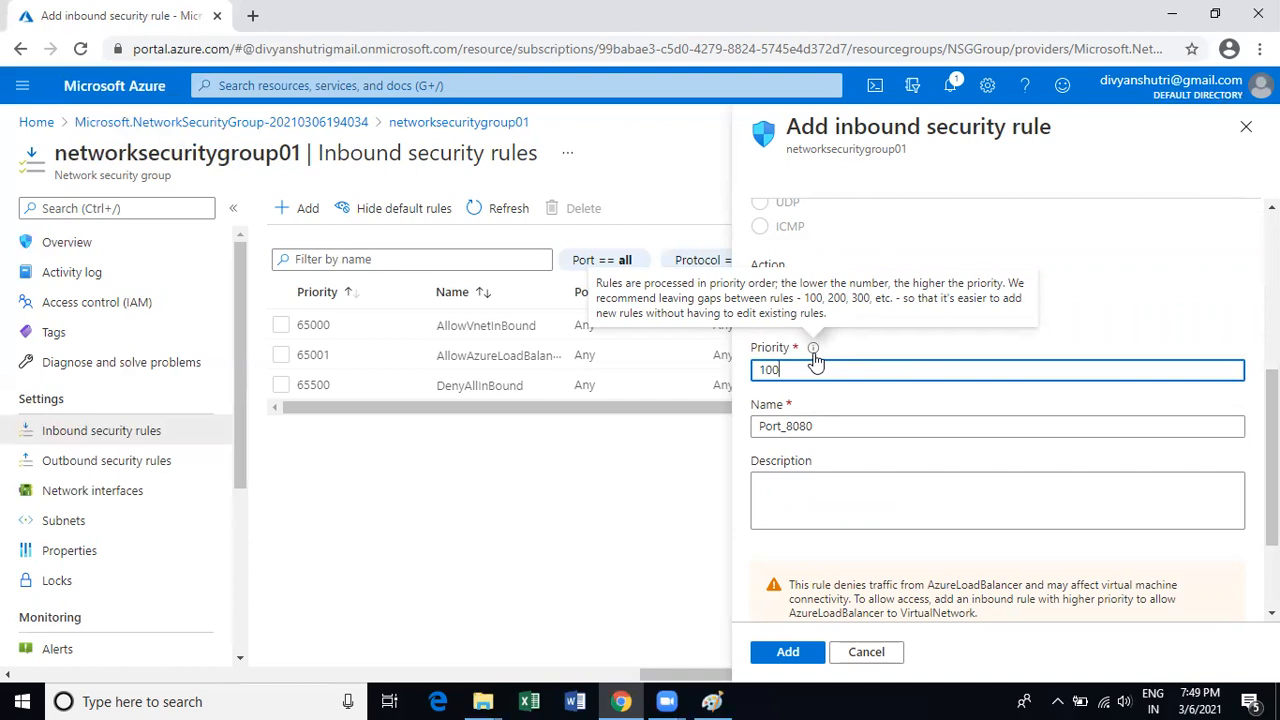
left_click(837, 425)
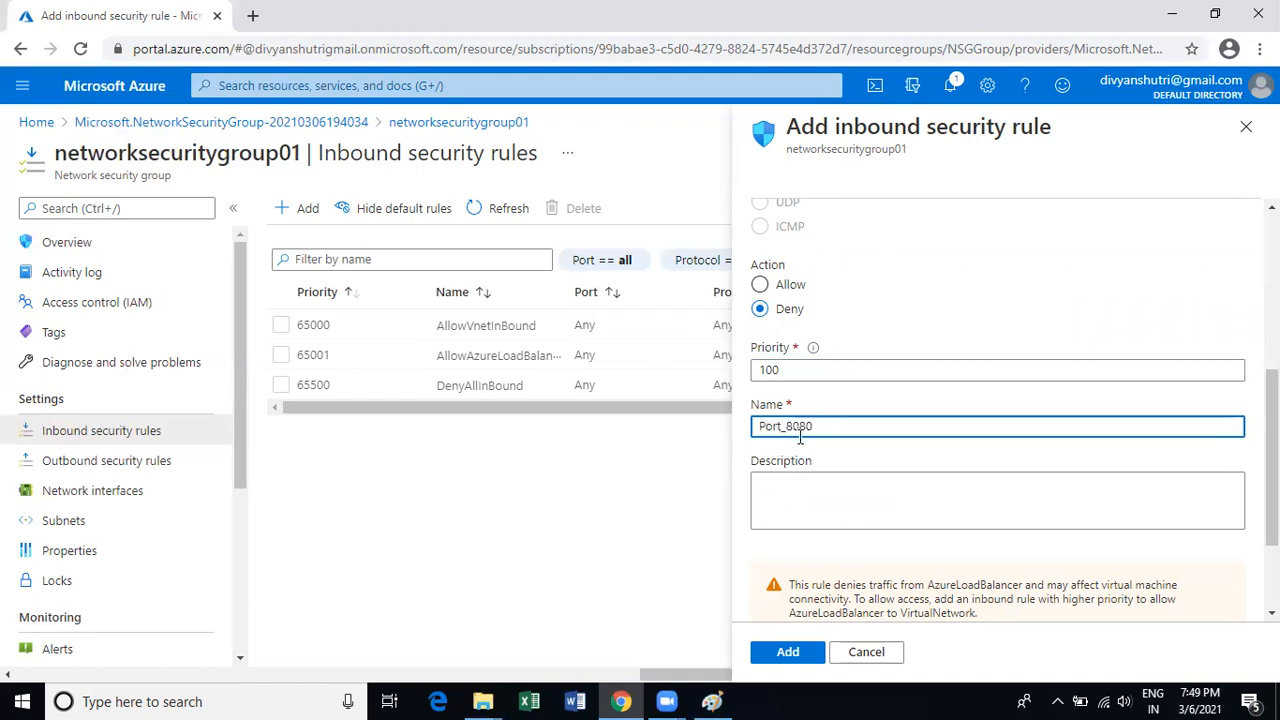
left_click(790, 489)
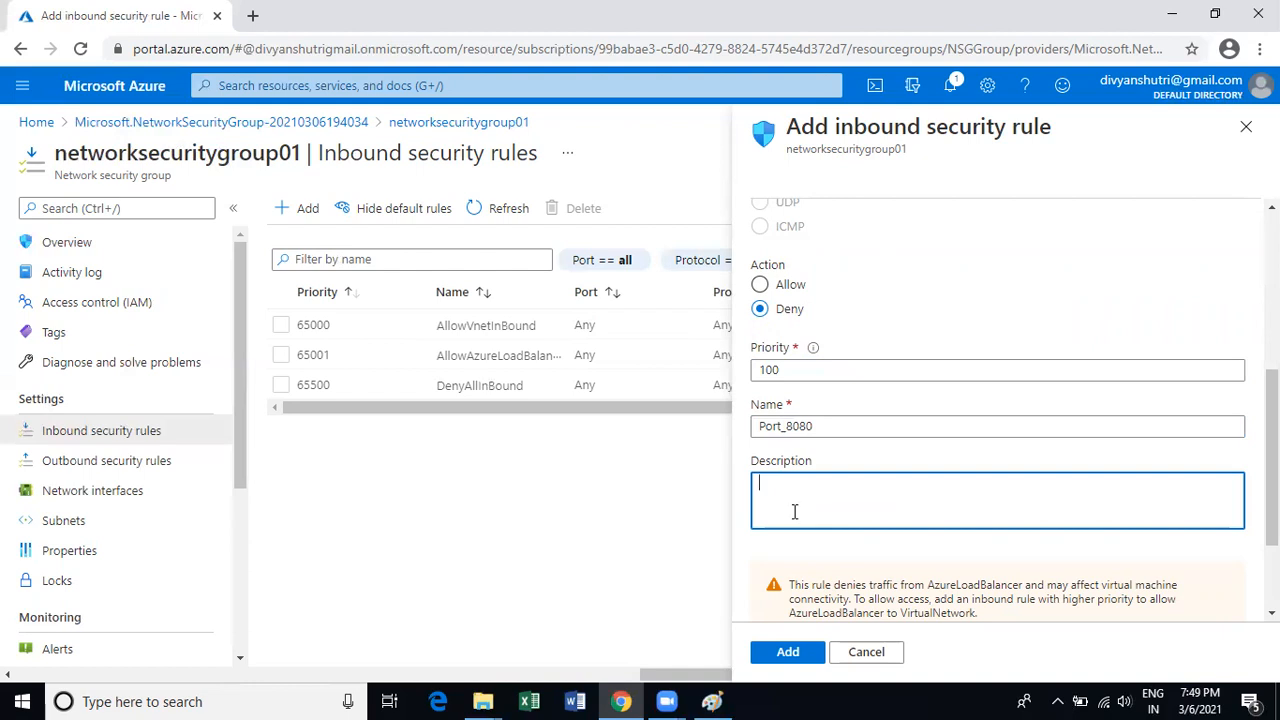
scroll(795, 512, "up", 1)
scroll(796, 530, "down", 2)
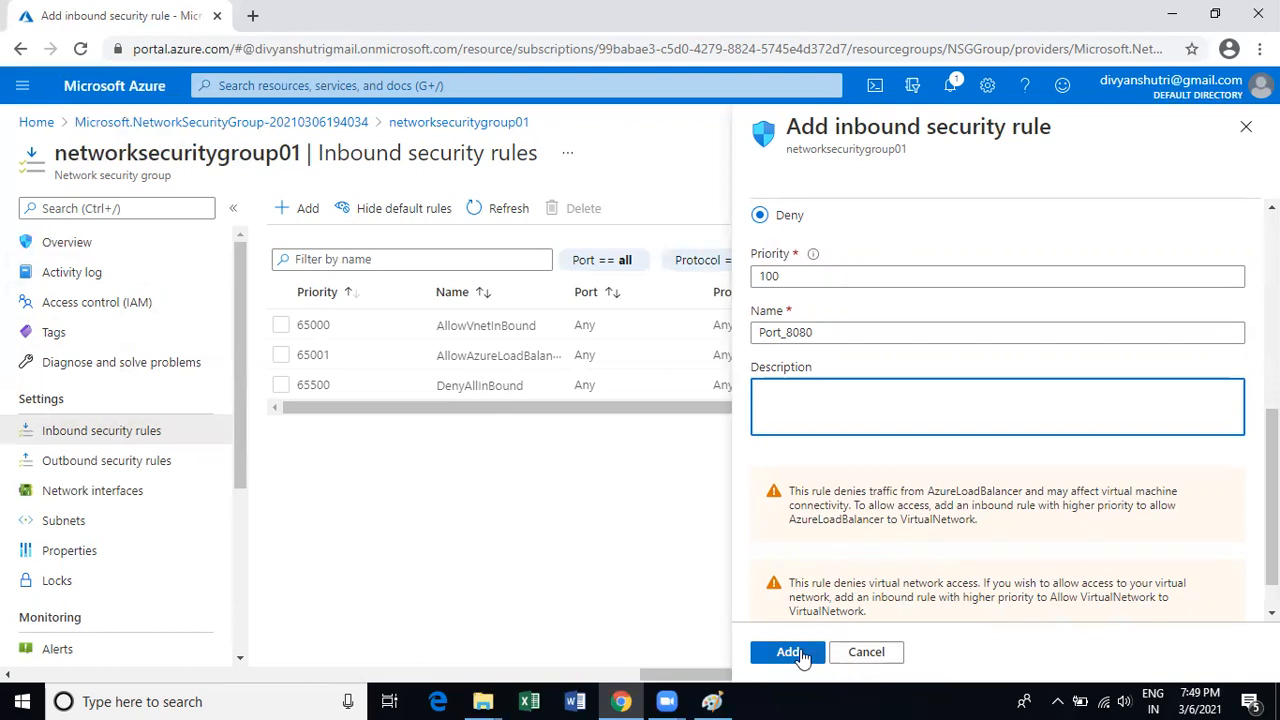
scroll(846, 531, "up", 5)
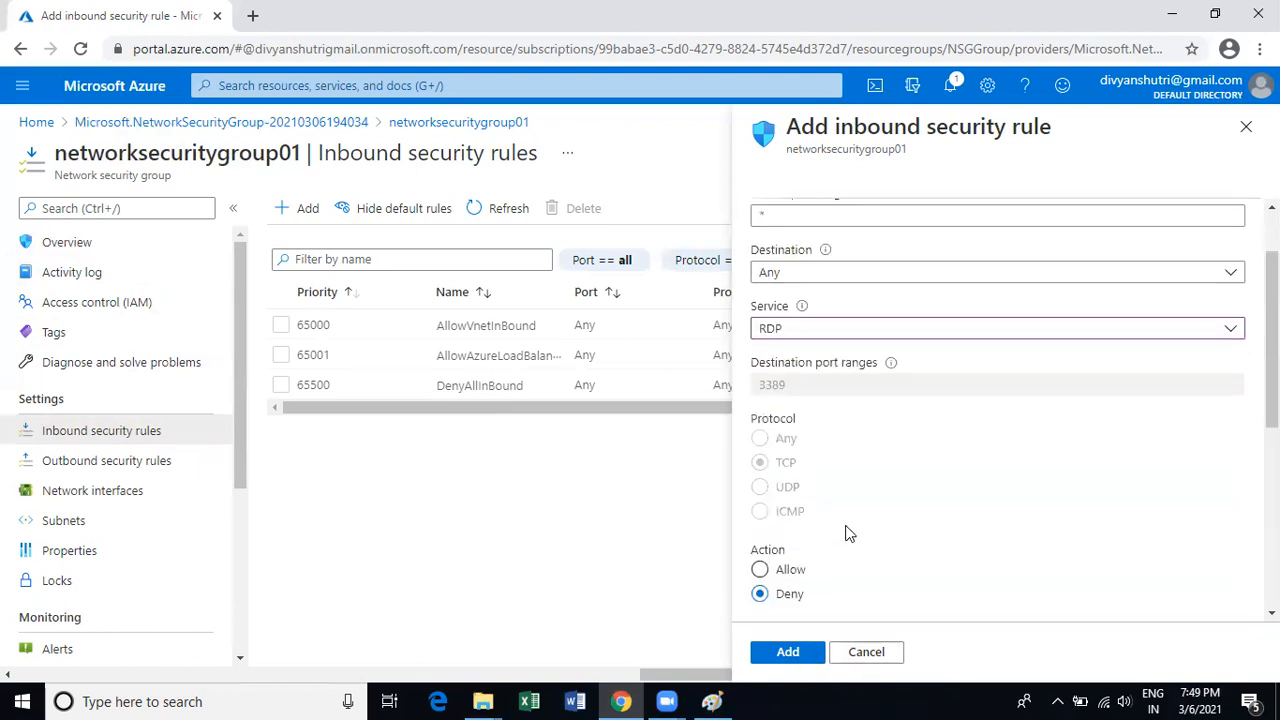
scroll(806, 394, "down", 5)
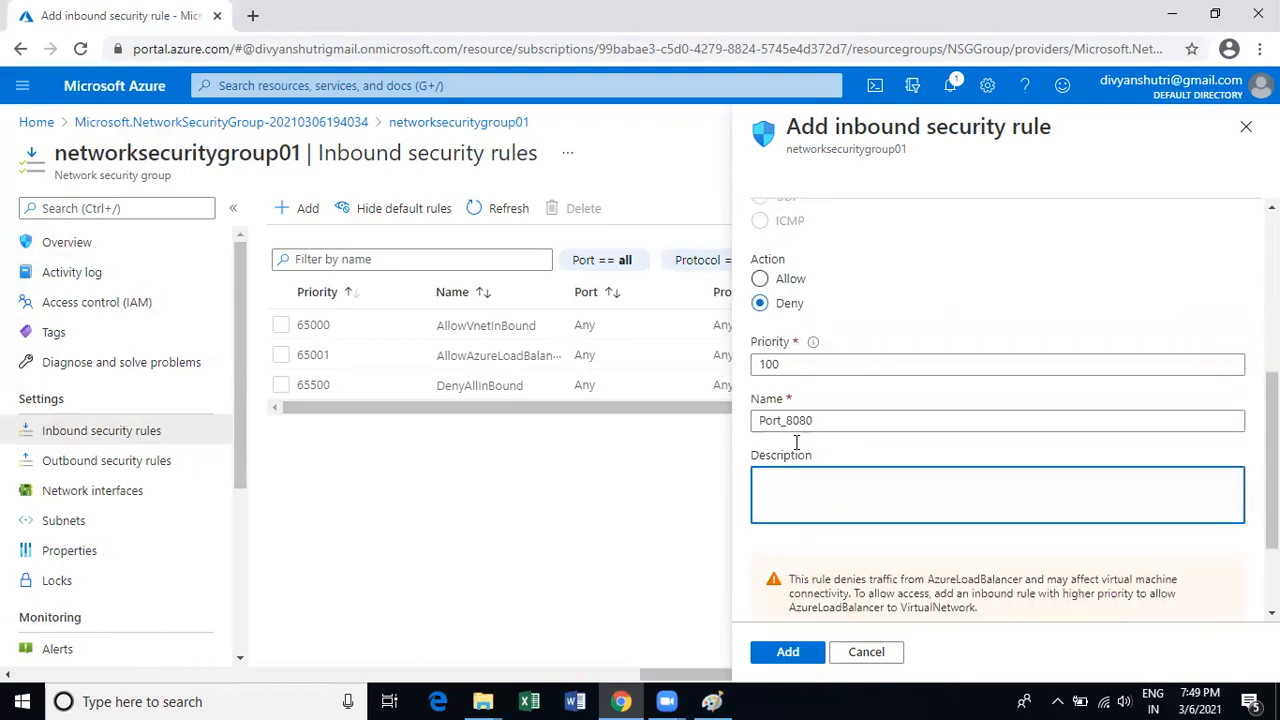
scroll(782, 575, "down", 1)
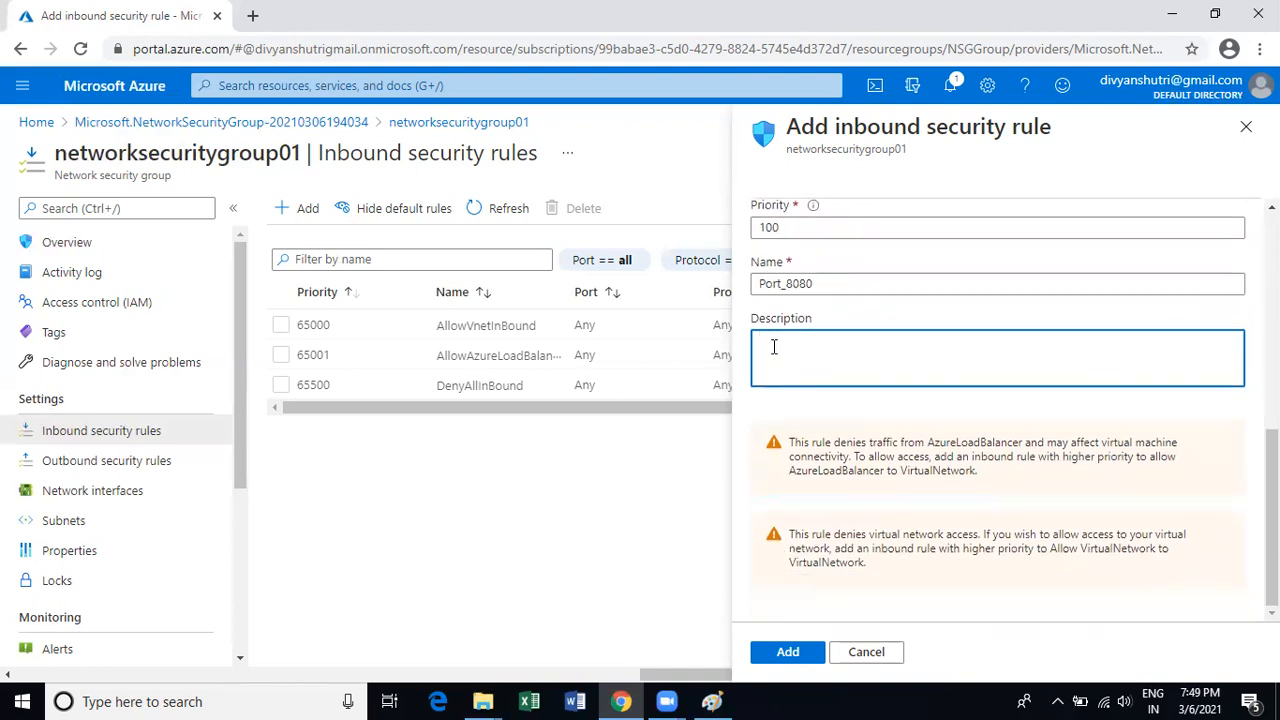
type("Test")
Add the Port_8080 deny rule and select it in the inbound rules list.
left_click(783, 651)
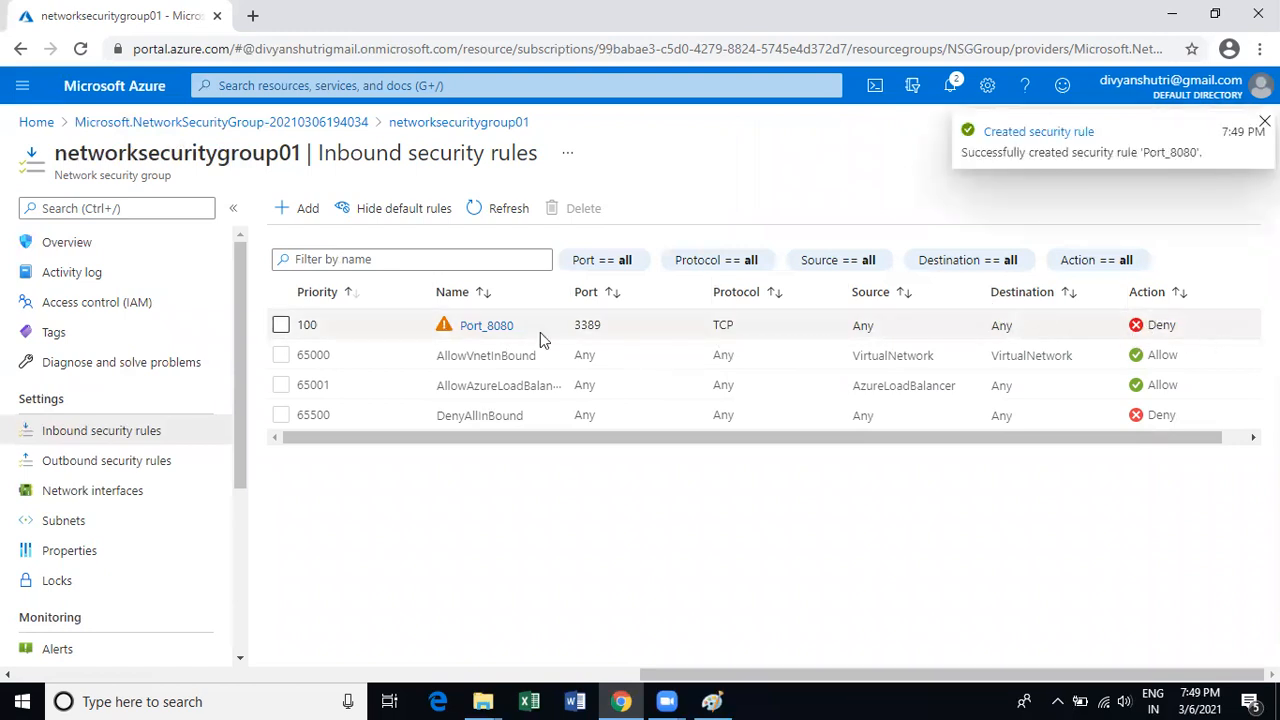
left_click(282, 327)
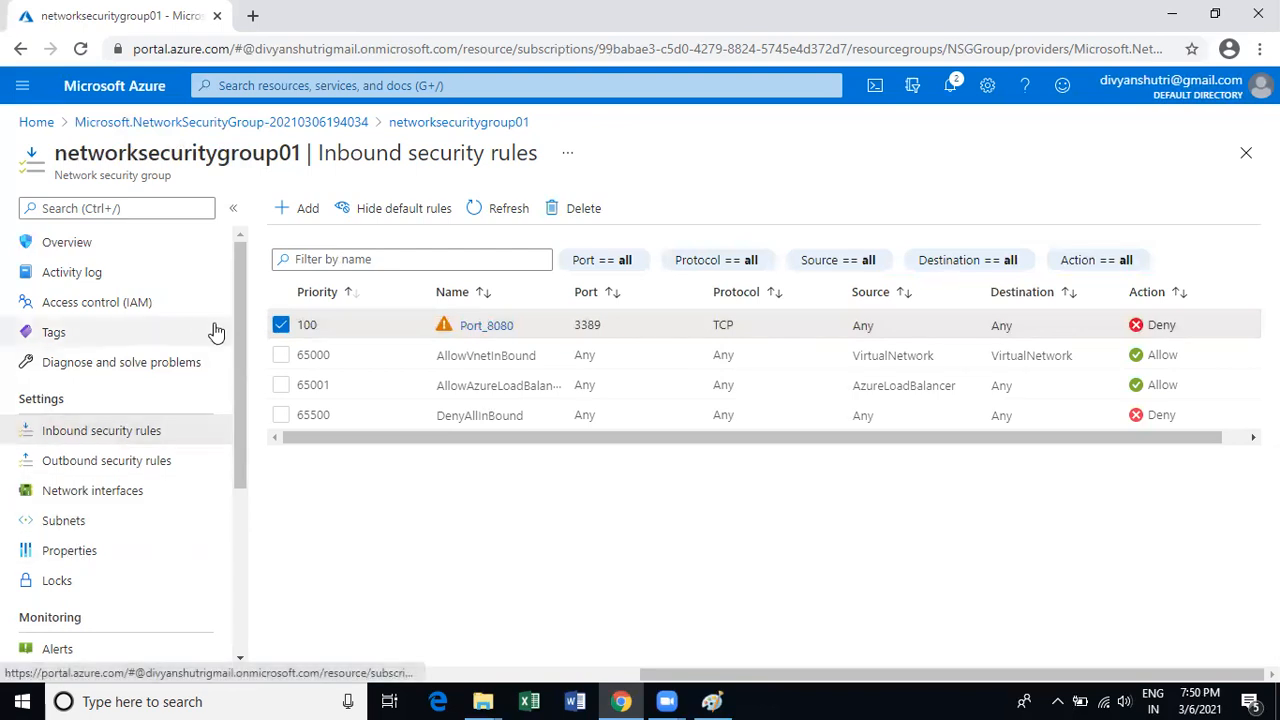
Go from Home to the empty Virtual machines page and open the Add menu.
left_click(37, 124)
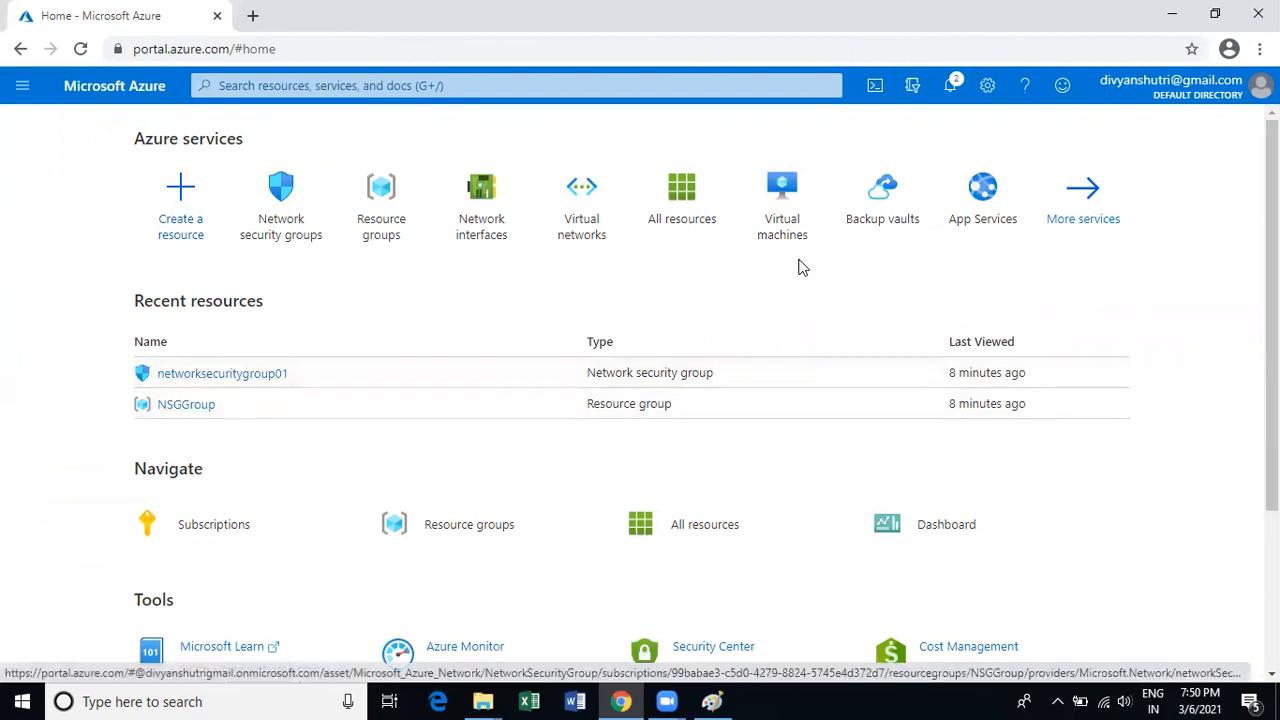
left_click(782, 195)
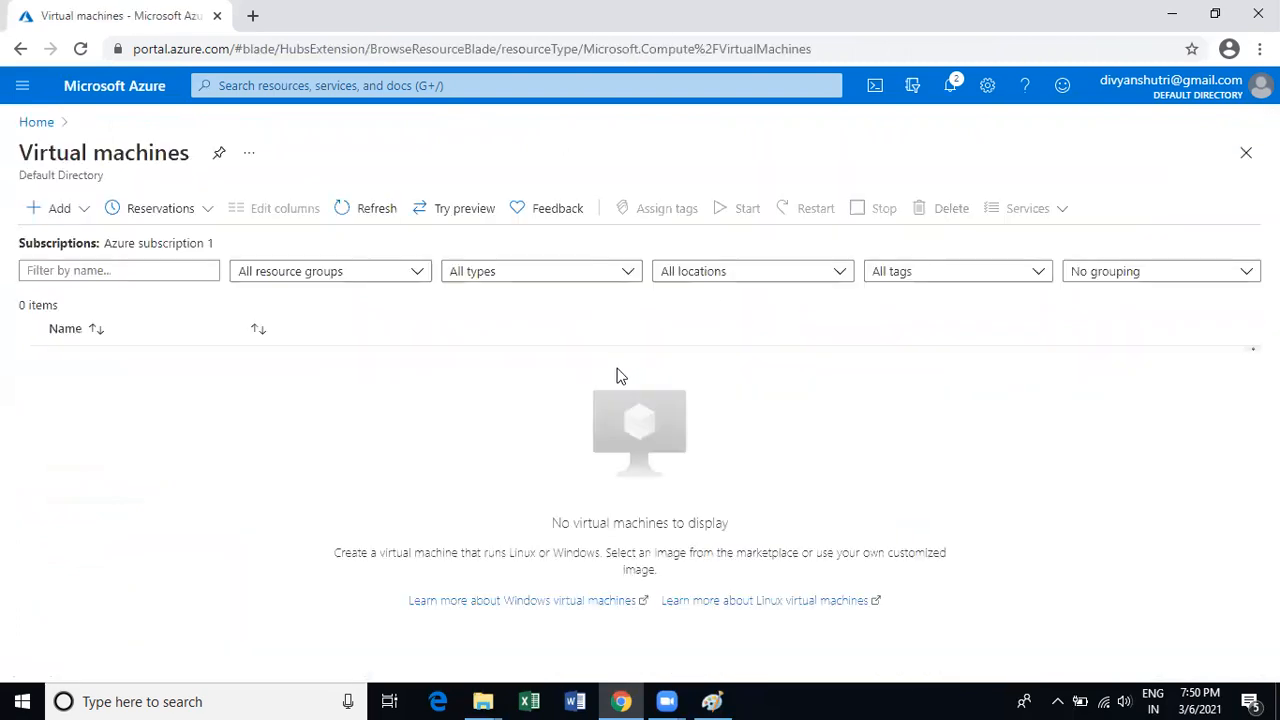
left_click(40, 210)
Start a new virtual machine in the NSGGroup resource group and name it Test.
left_click(86, 247)
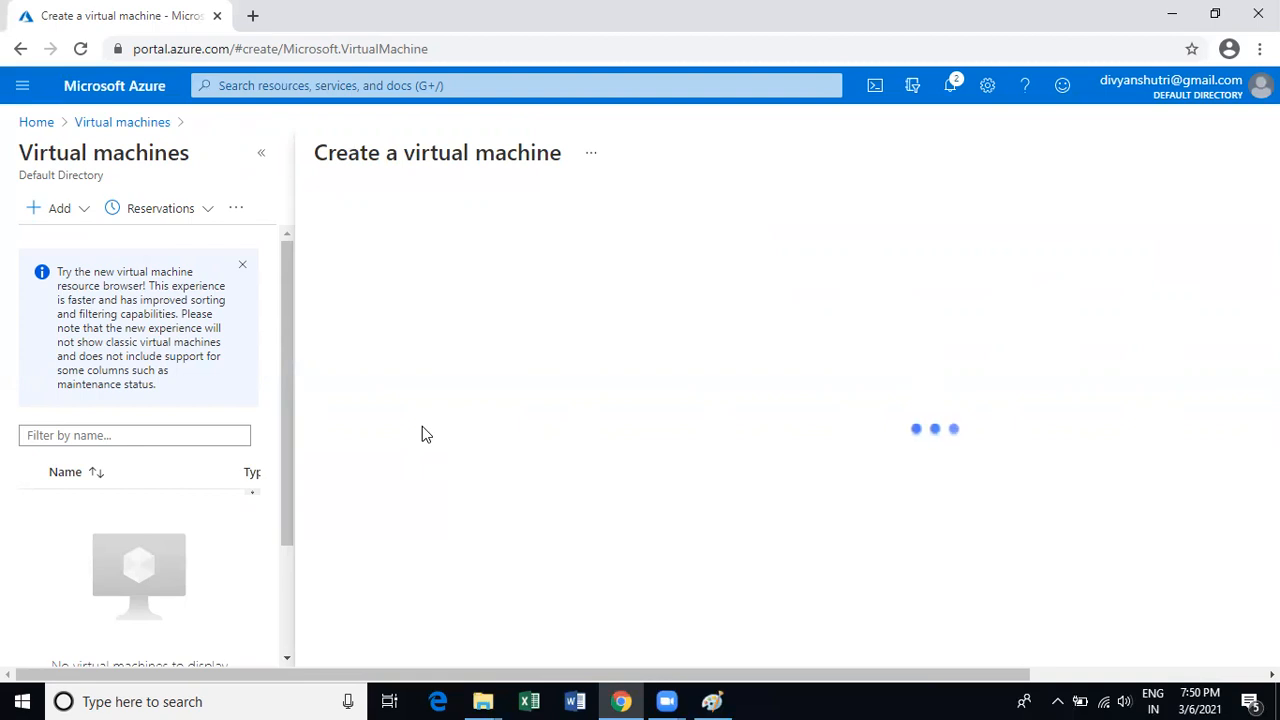
scroll(500, 417, "down", 1)
scroll(505, 417, "down", 1)
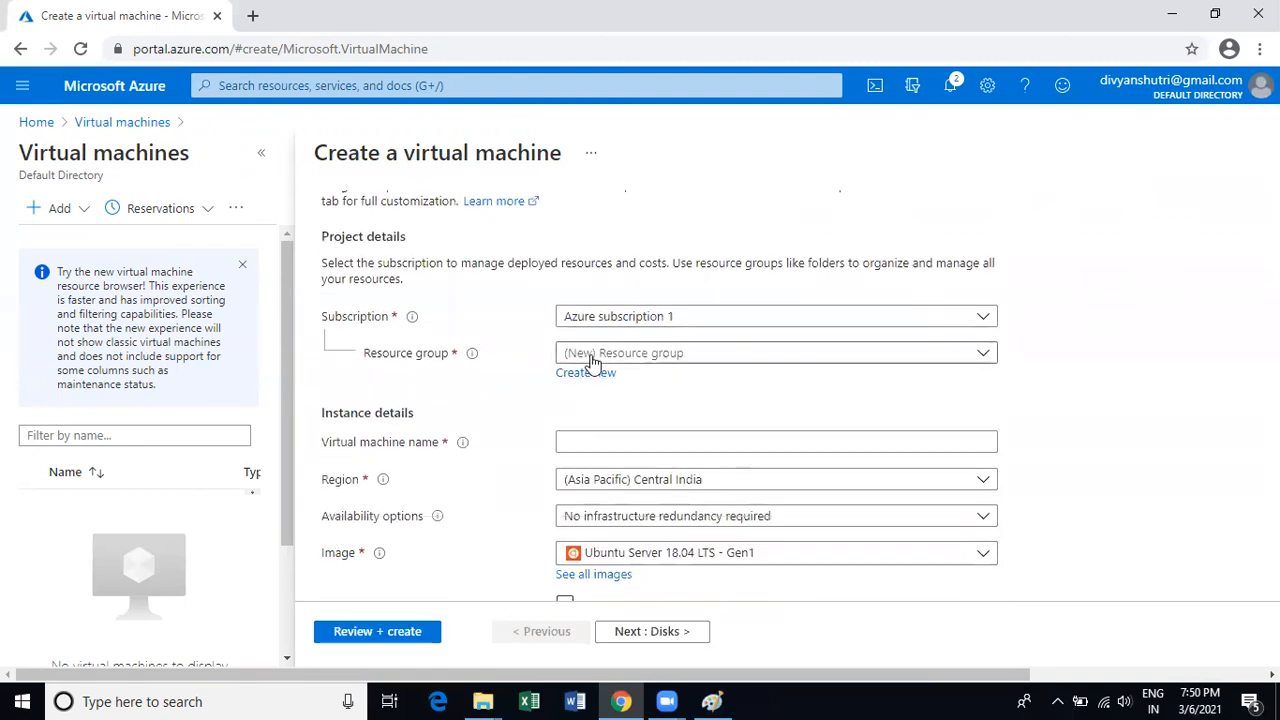
left_click(606, 356)
left_click(586, 419)
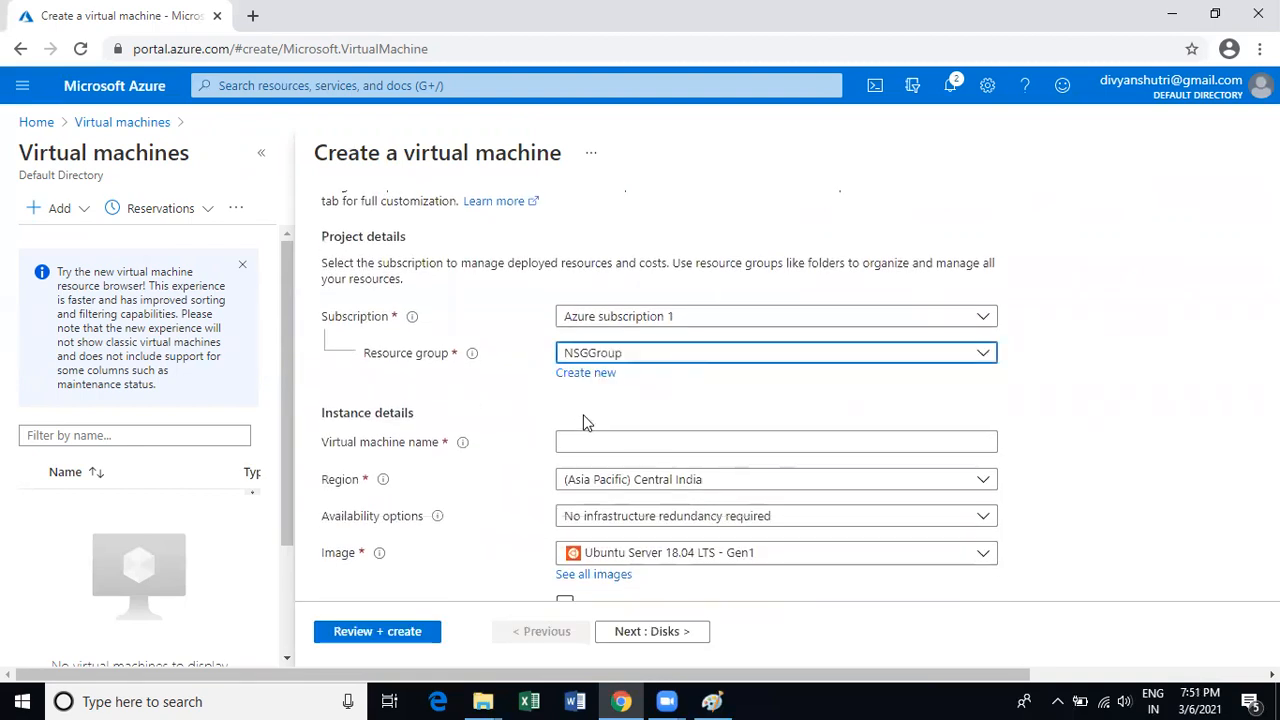
scroll(587, 422, "down", 1)
left_click(614, 346)
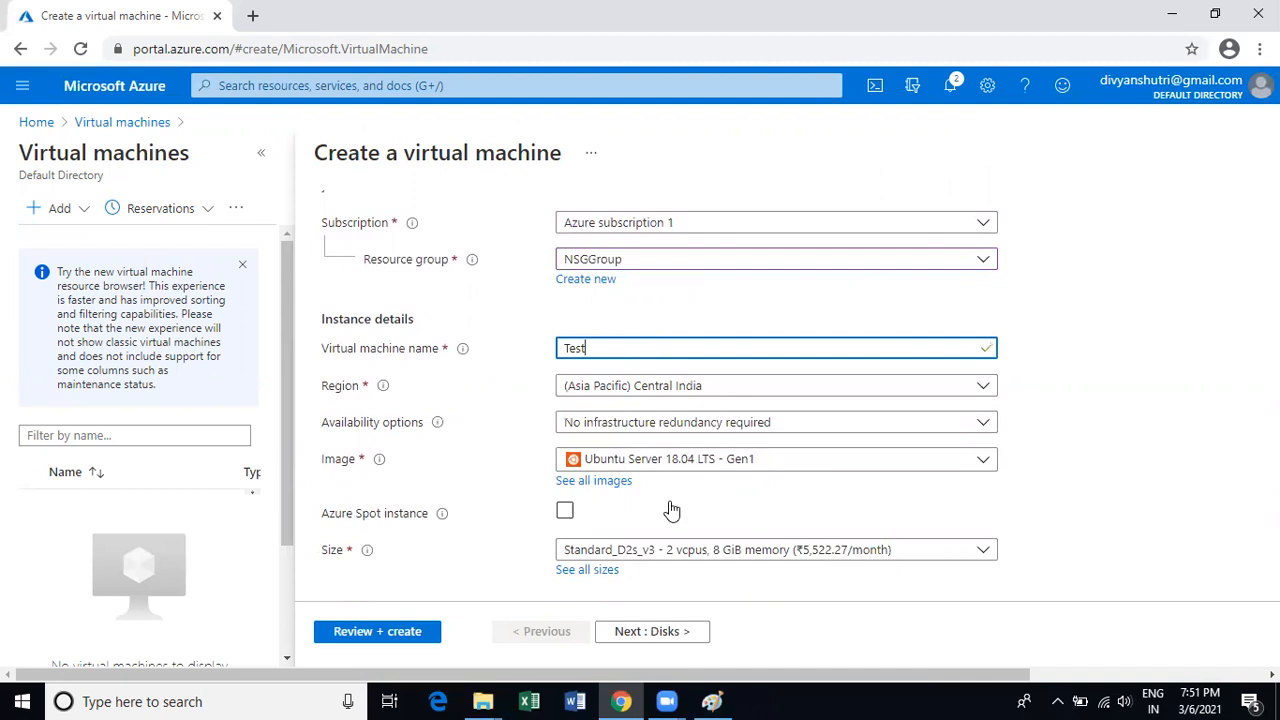
Allow inbound HTTP (80) alongside SSH (22) in the inbound port rules.
scroll(871, 466, "down", 1)
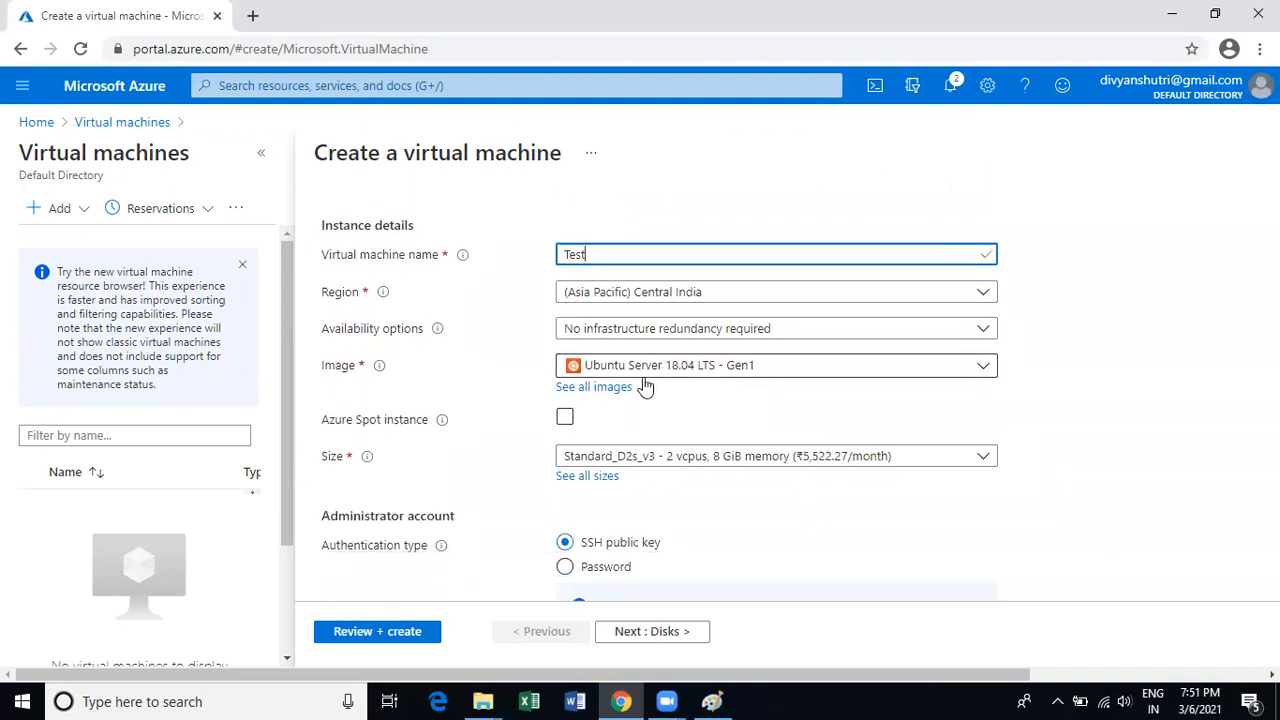
scroll(668, 453, "down", 2)
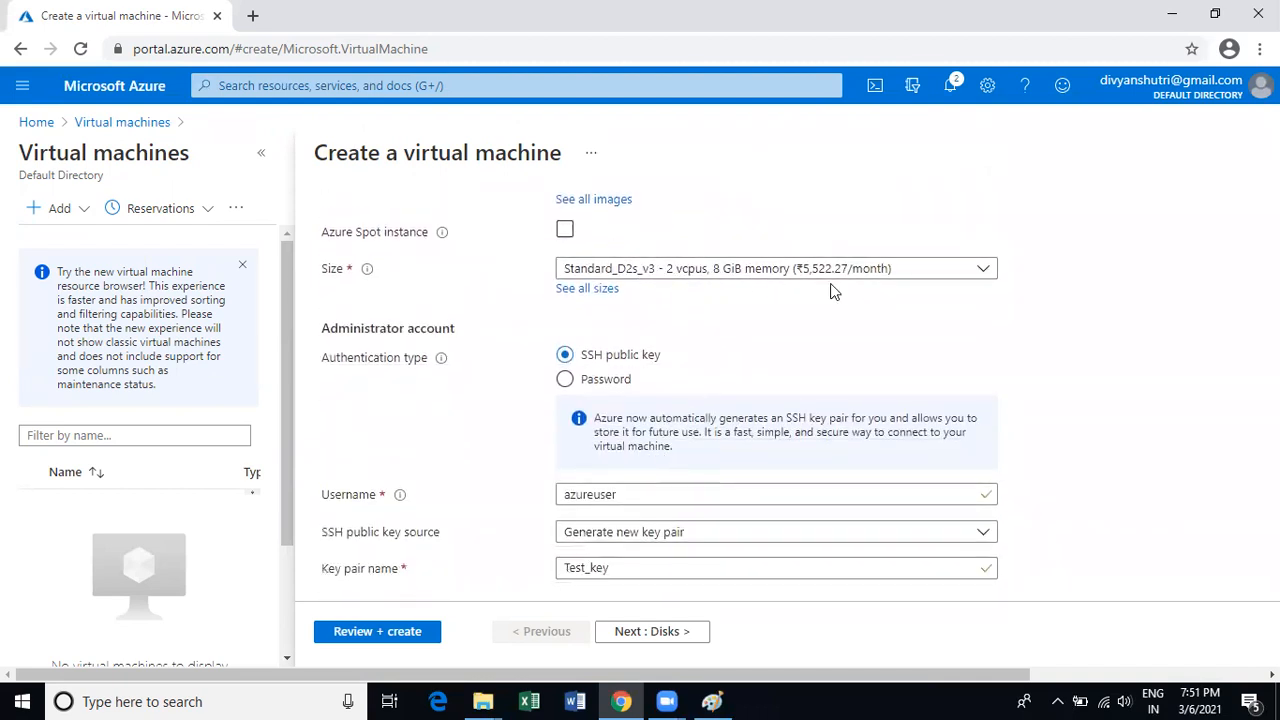
scroll(770, 428, "down", 1)
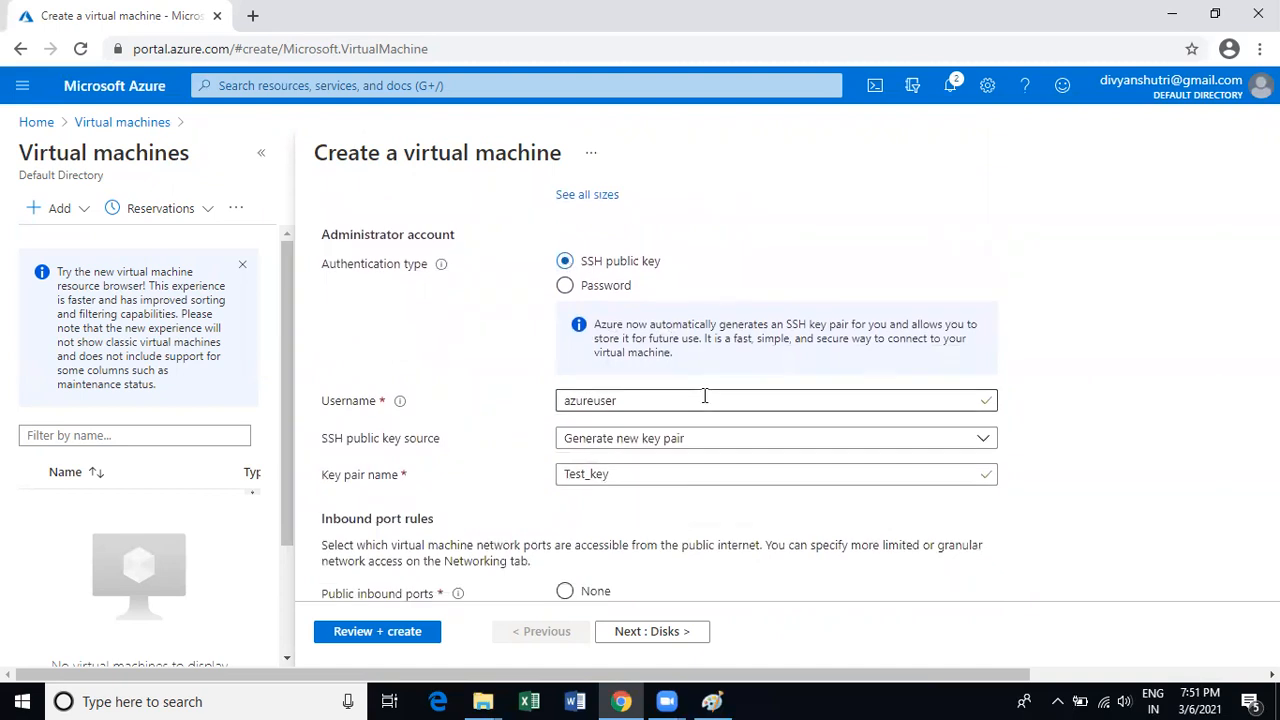
scroll(703, 452, "down", 2)
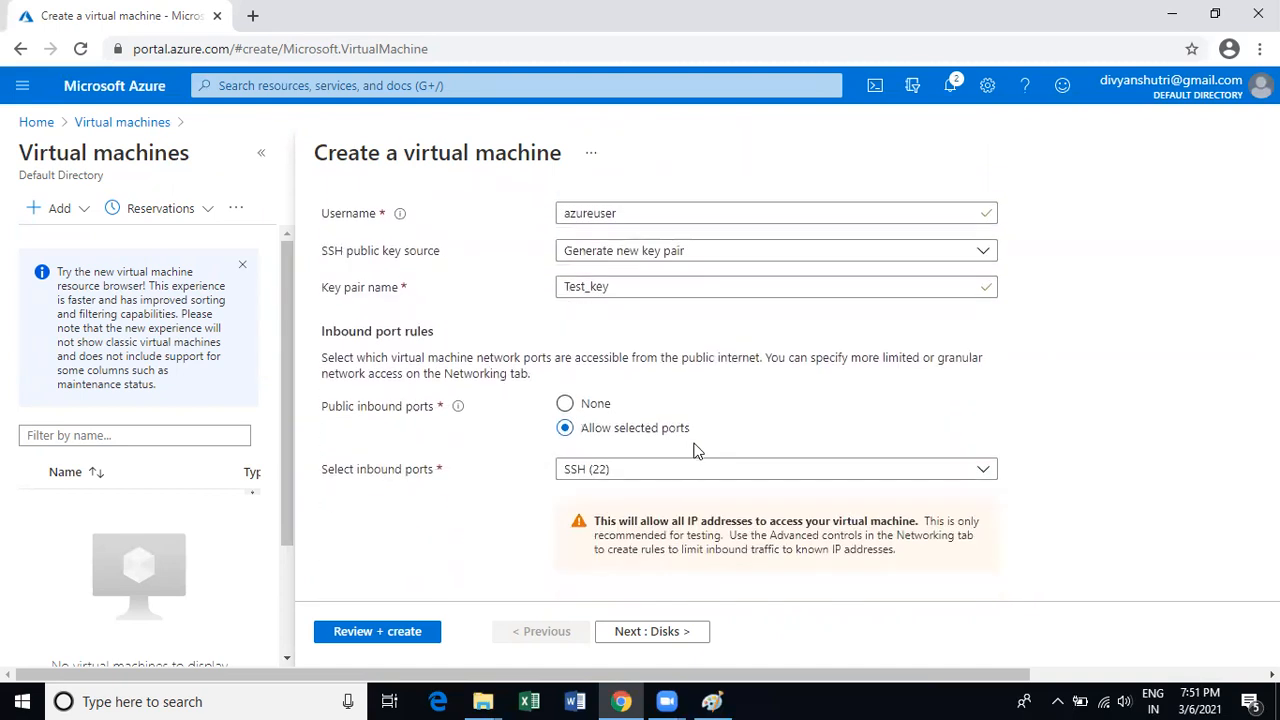
scroll(537, 478, "down", 1)
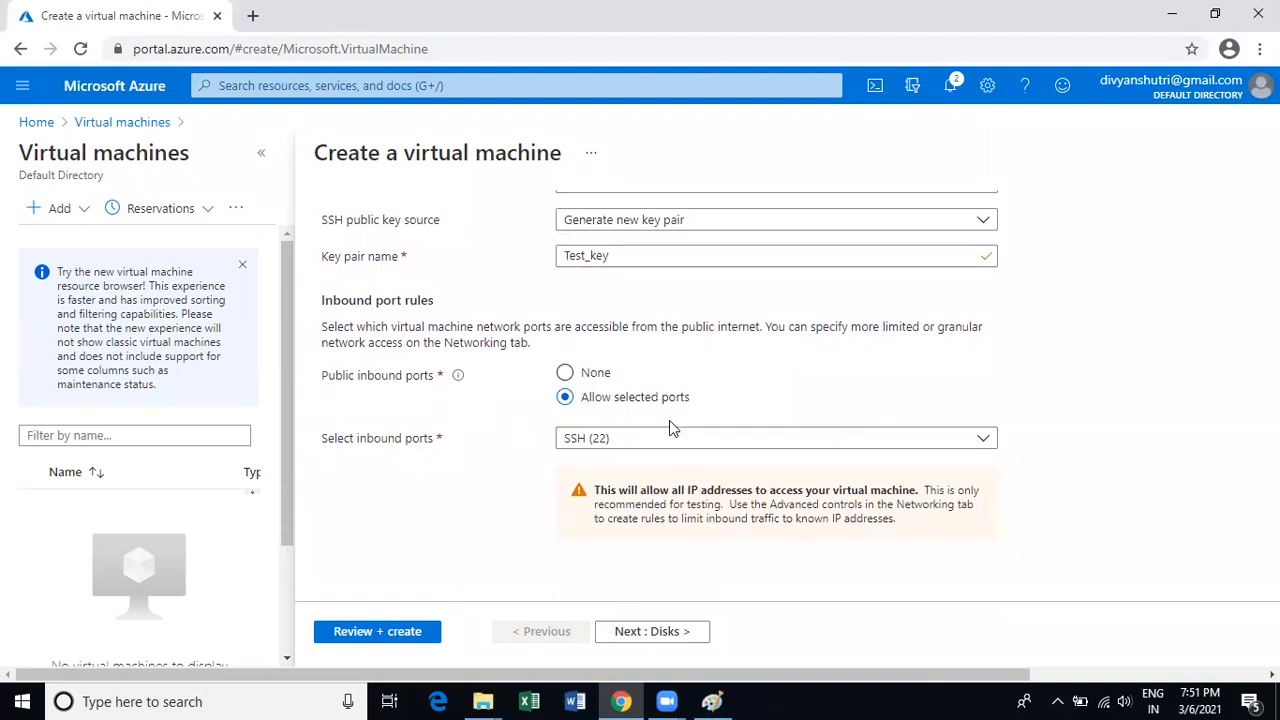
left_click(651, 443)
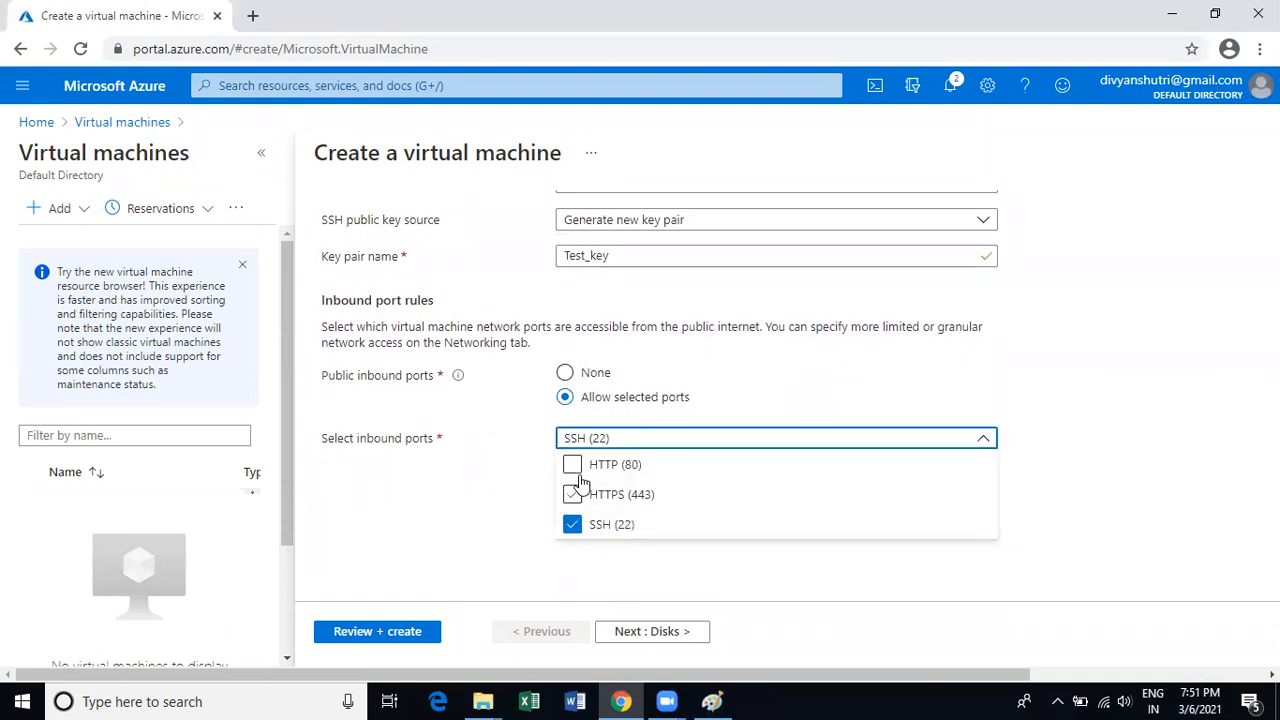
left_click(572, 464)
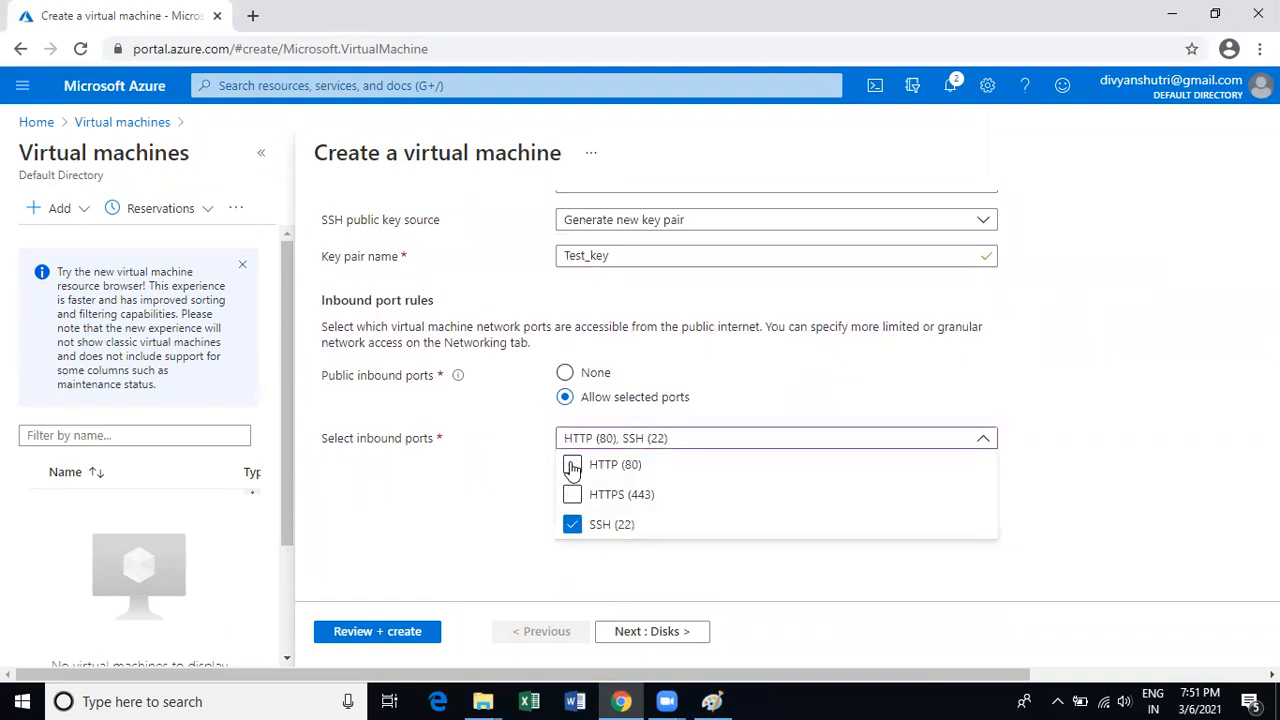
left_click(1080, 511)
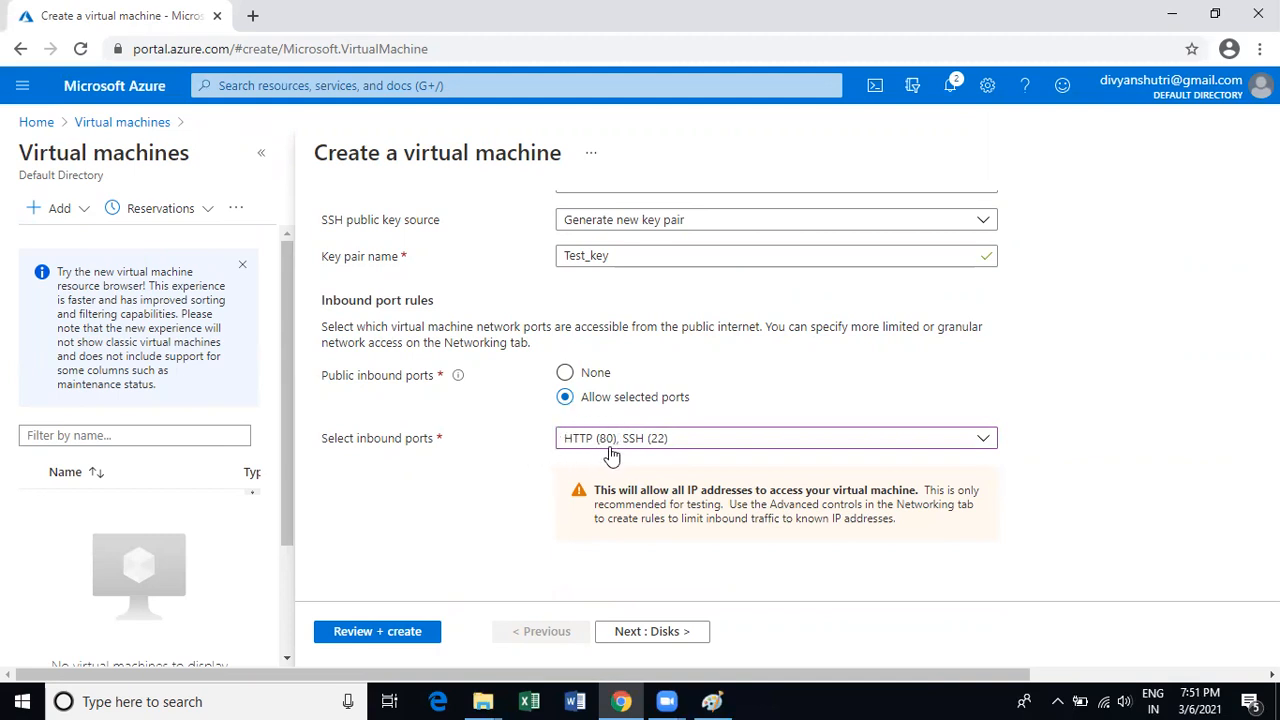
Advance the VM wizard past Disks to the Networking step.
left_click(639, 640)
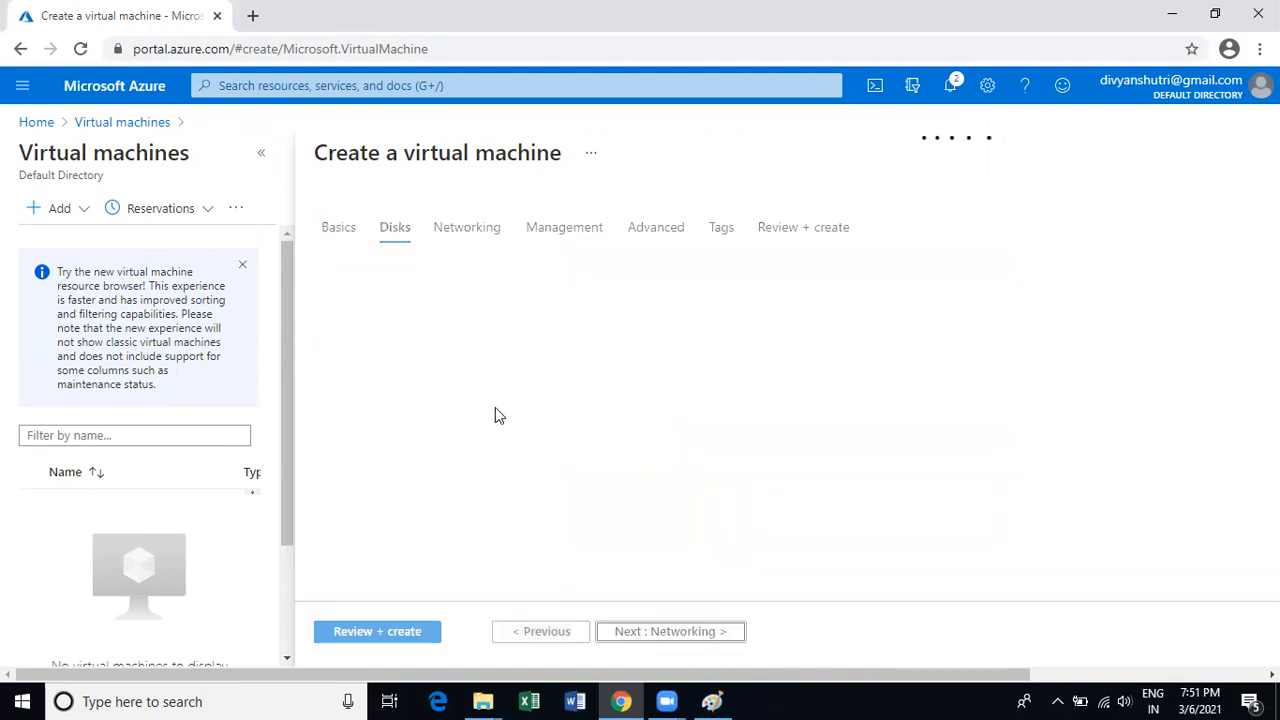
scroll(628, 300, "down", 1)
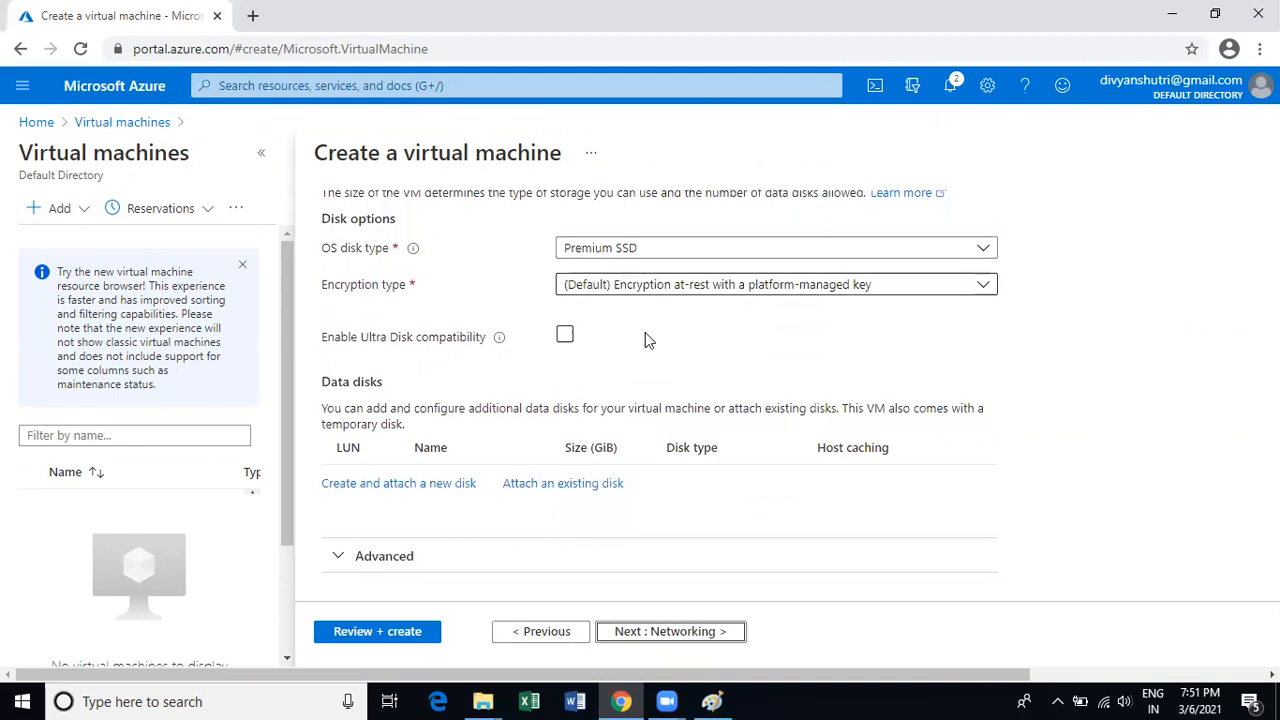
left_click(679, 636)
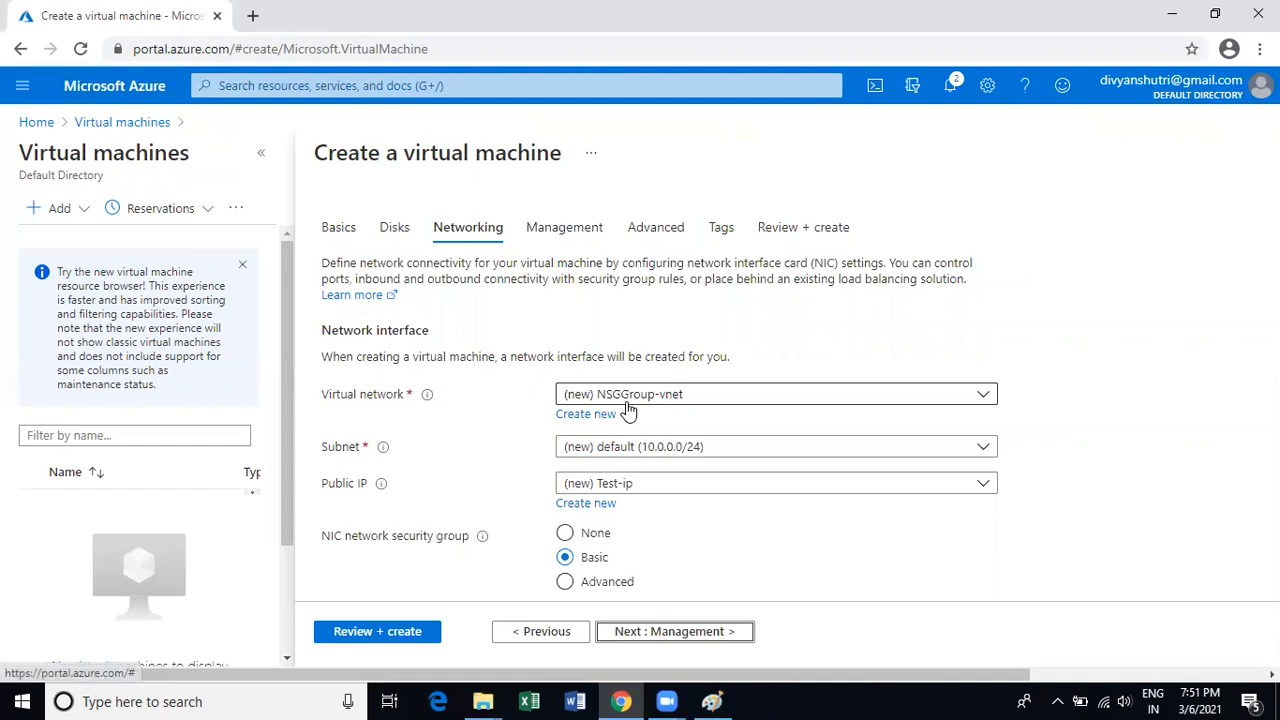
Keep the (new) NSGGroup-vnet network and review subnet default and public IP Test-ip.
left_click(716, 398)
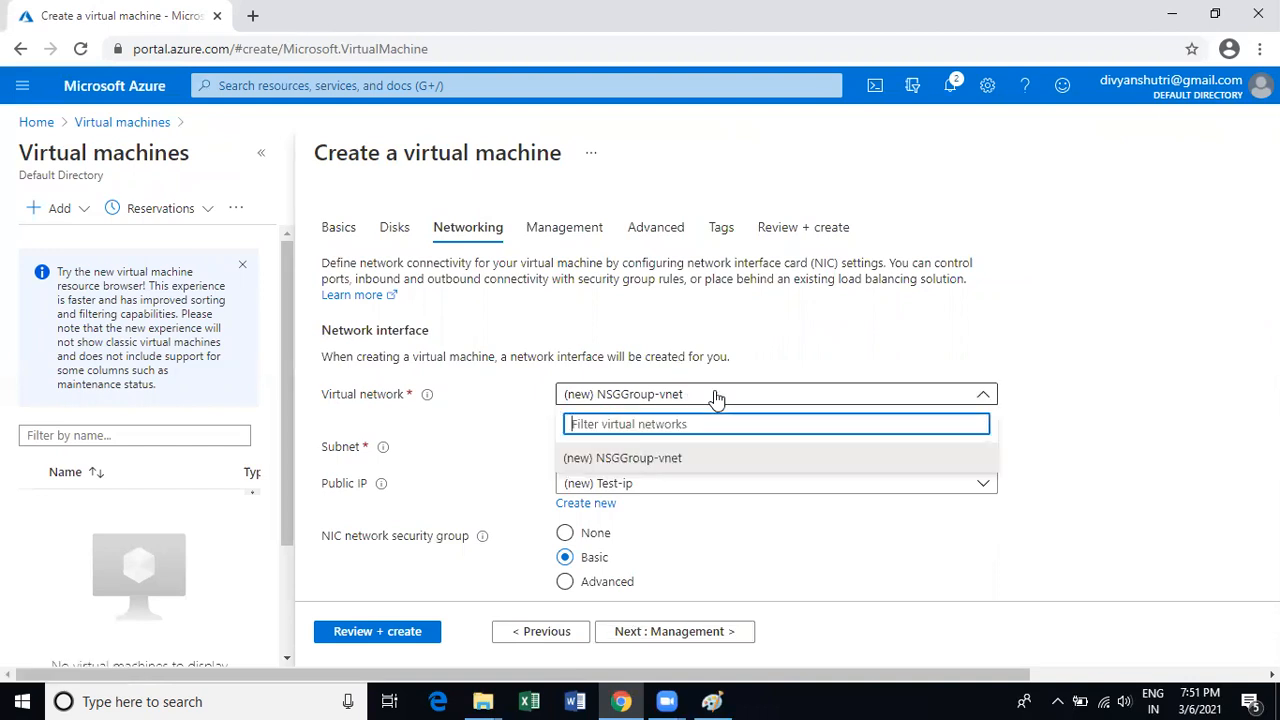
left_click(645, 460)
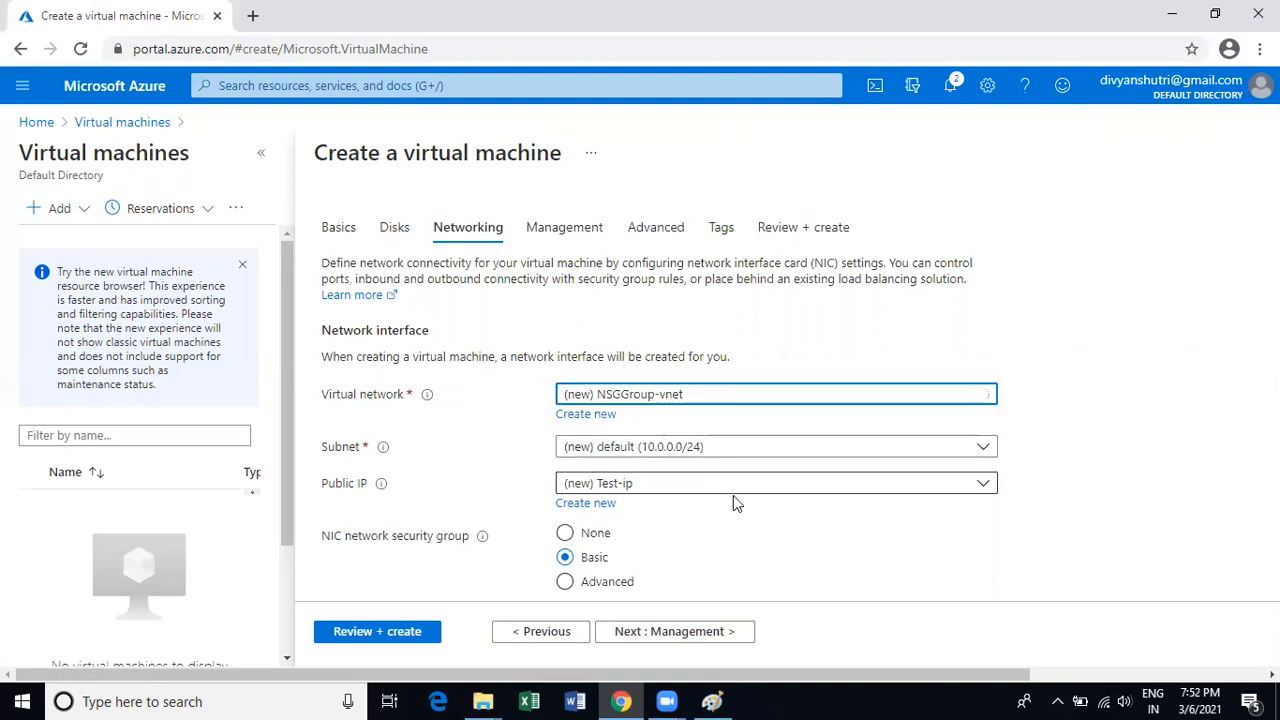
scroll(752, 555, "down", 1)
scroll(750, 554, "down", 3)
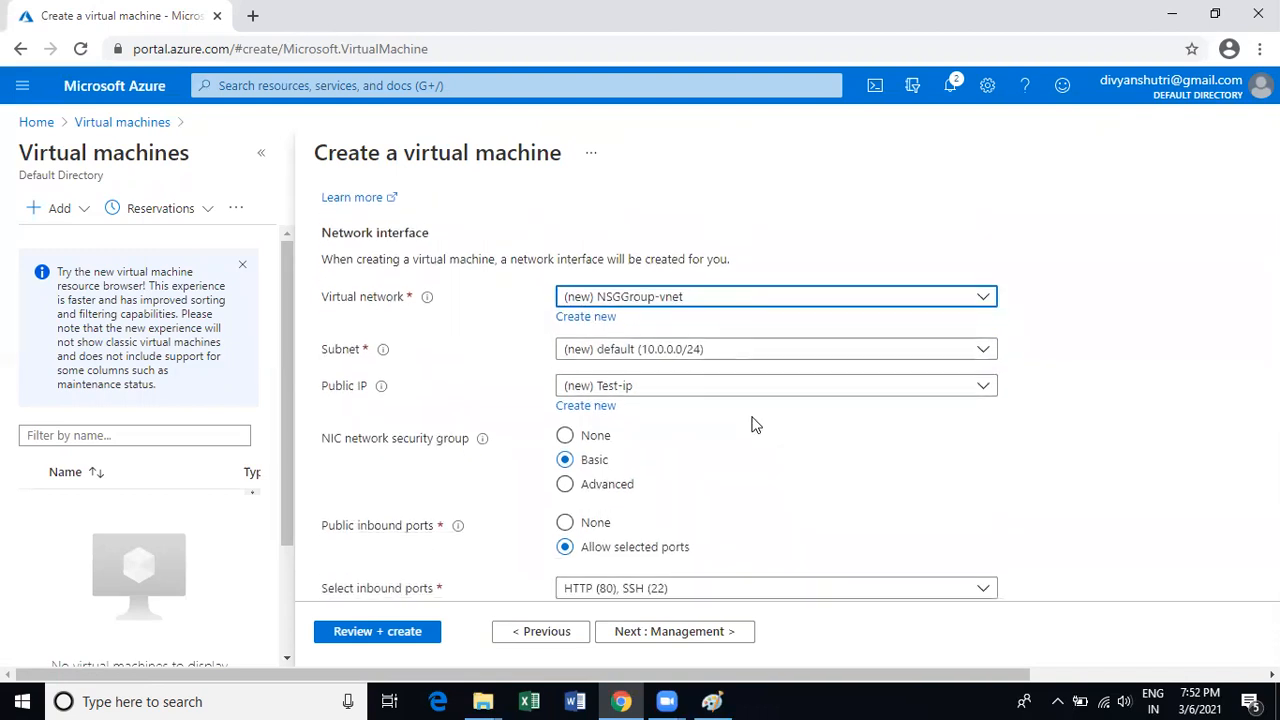
scroll(810, 450, "up", 1)
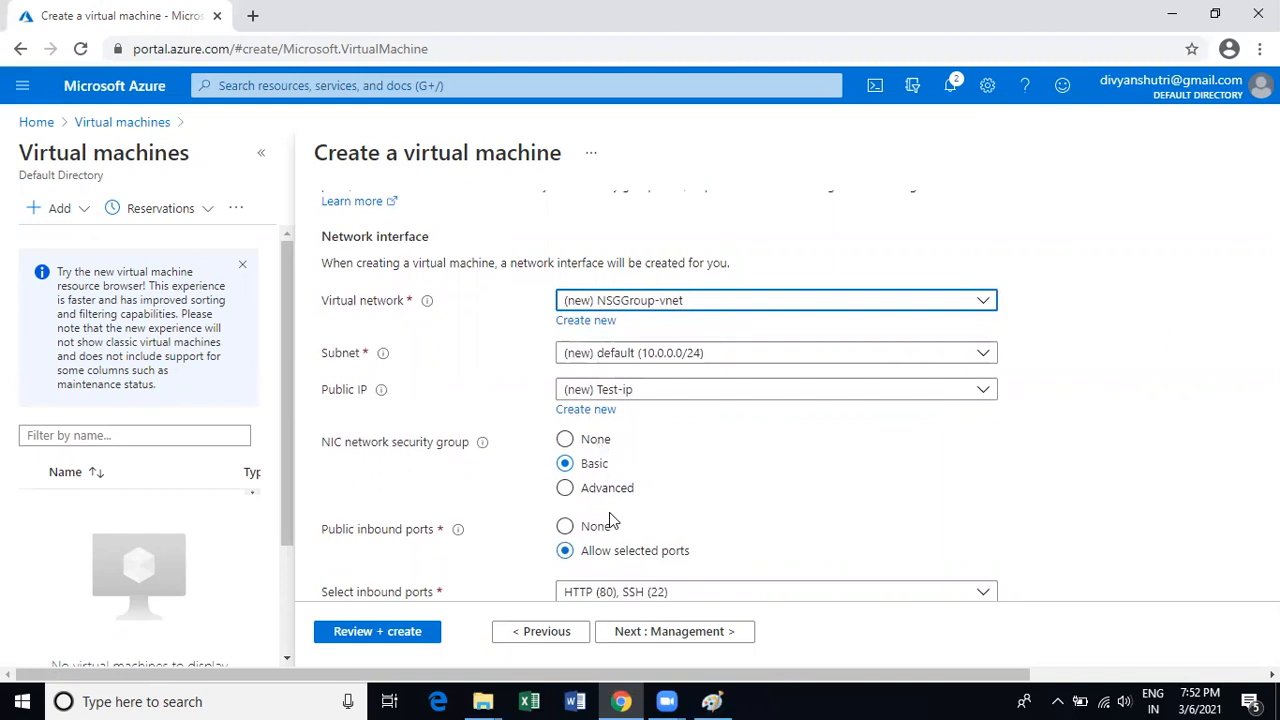
scroll(620, 520, "up", 1)
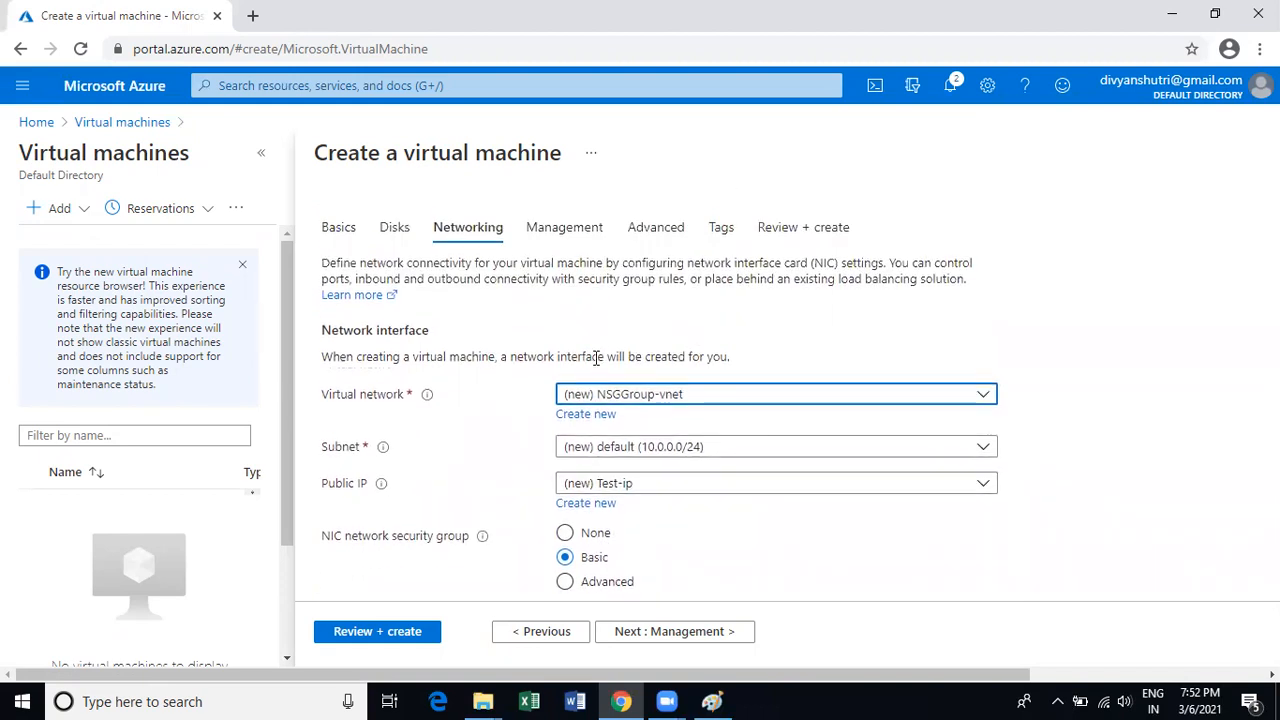
scroll(640, 455, "down", 3)
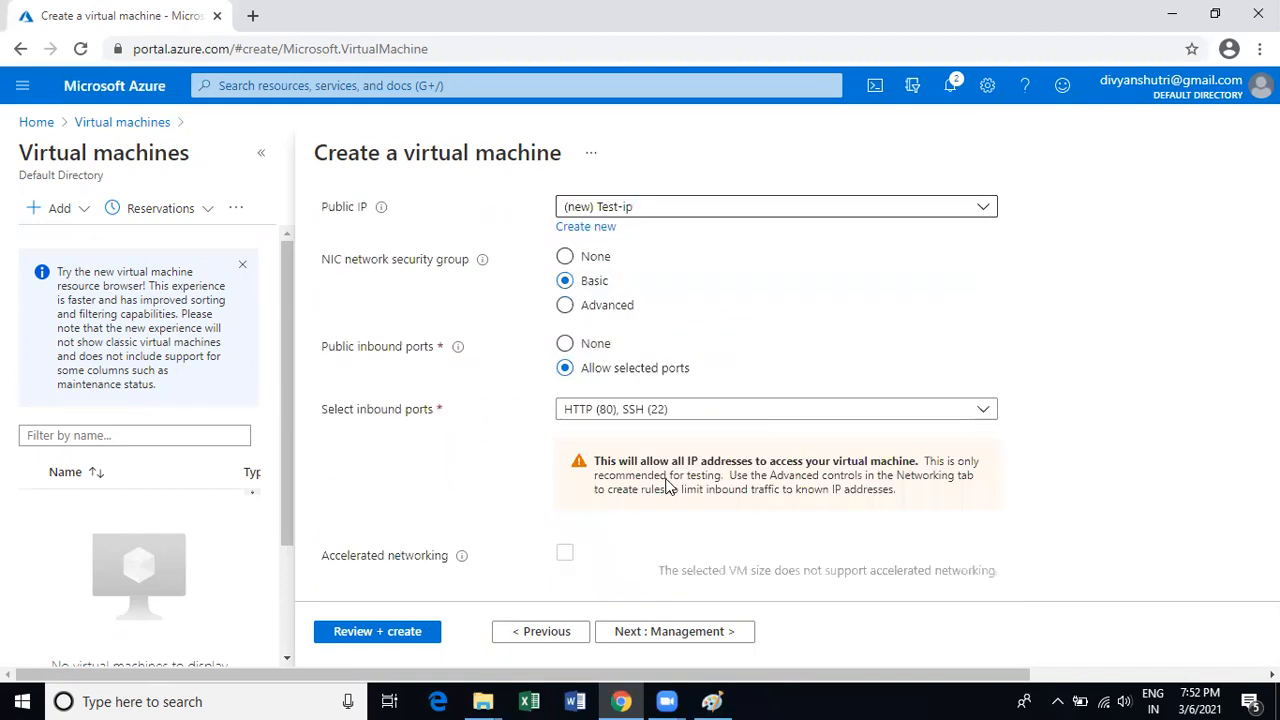
scroll(670, 482, "down", 2)
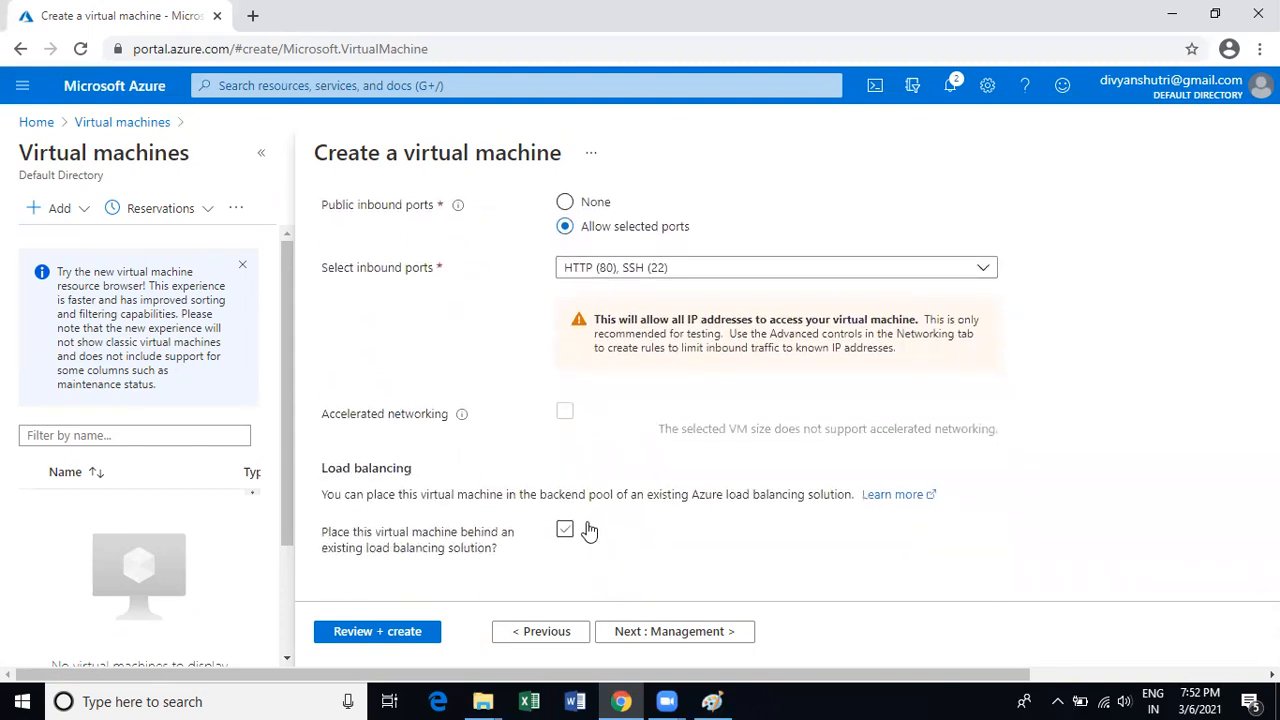
scroll(585, 518, "up", 5)
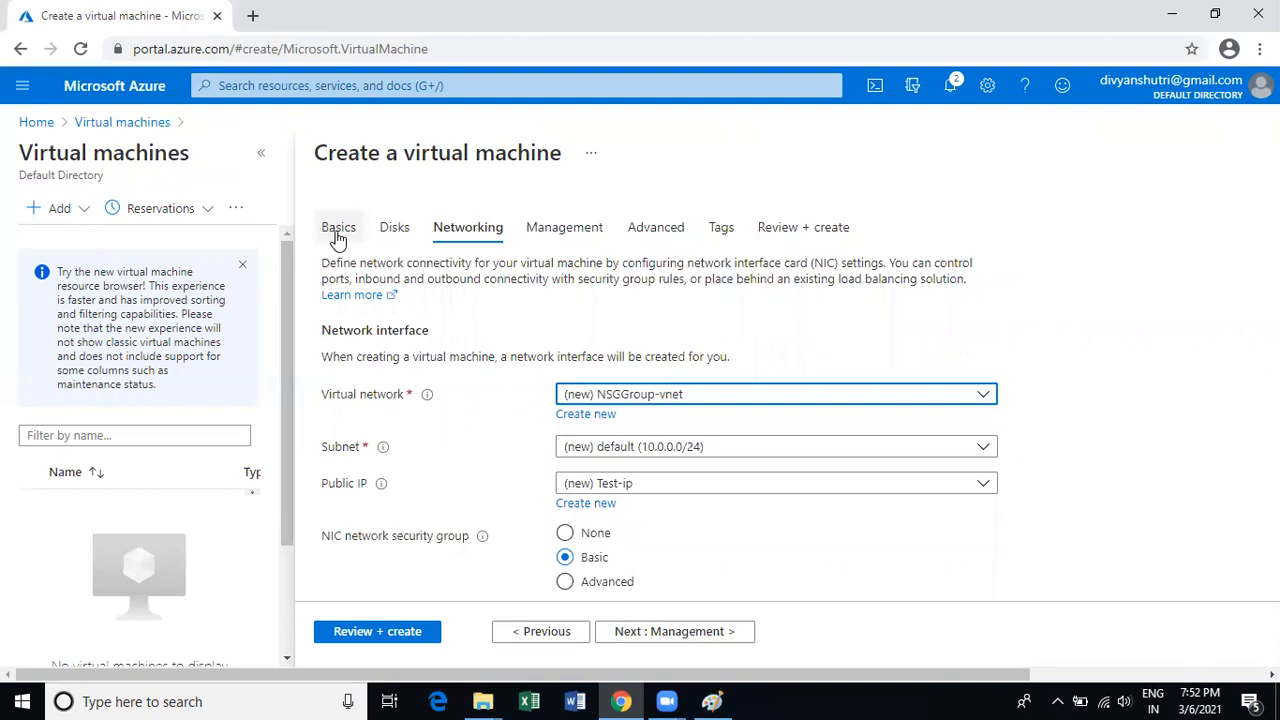
Back on Basics, set the VM image to Windows Server 2012 R2 Datacenter.
left_click(338, 232)
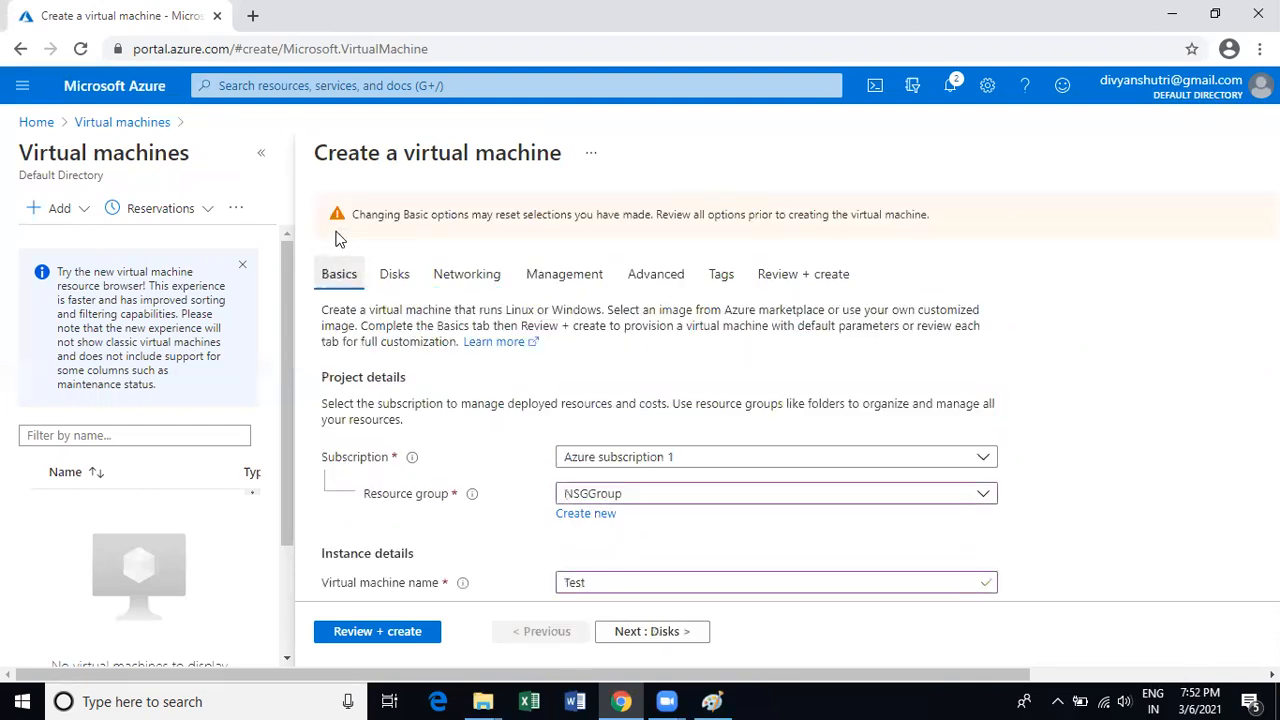
scroll(668, 566, "down", 2)
scroll(670, 566, "down", 1)
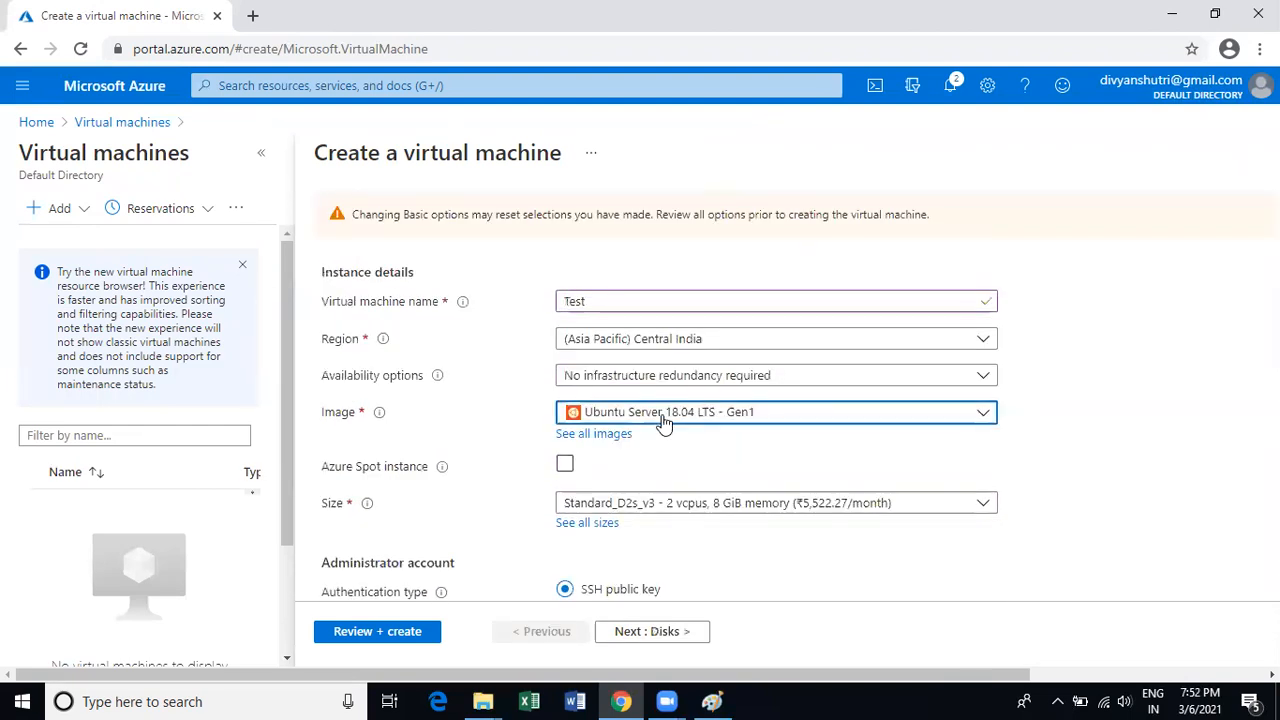
left_click(663, 418)
scroll(720, 294, "down", 2)
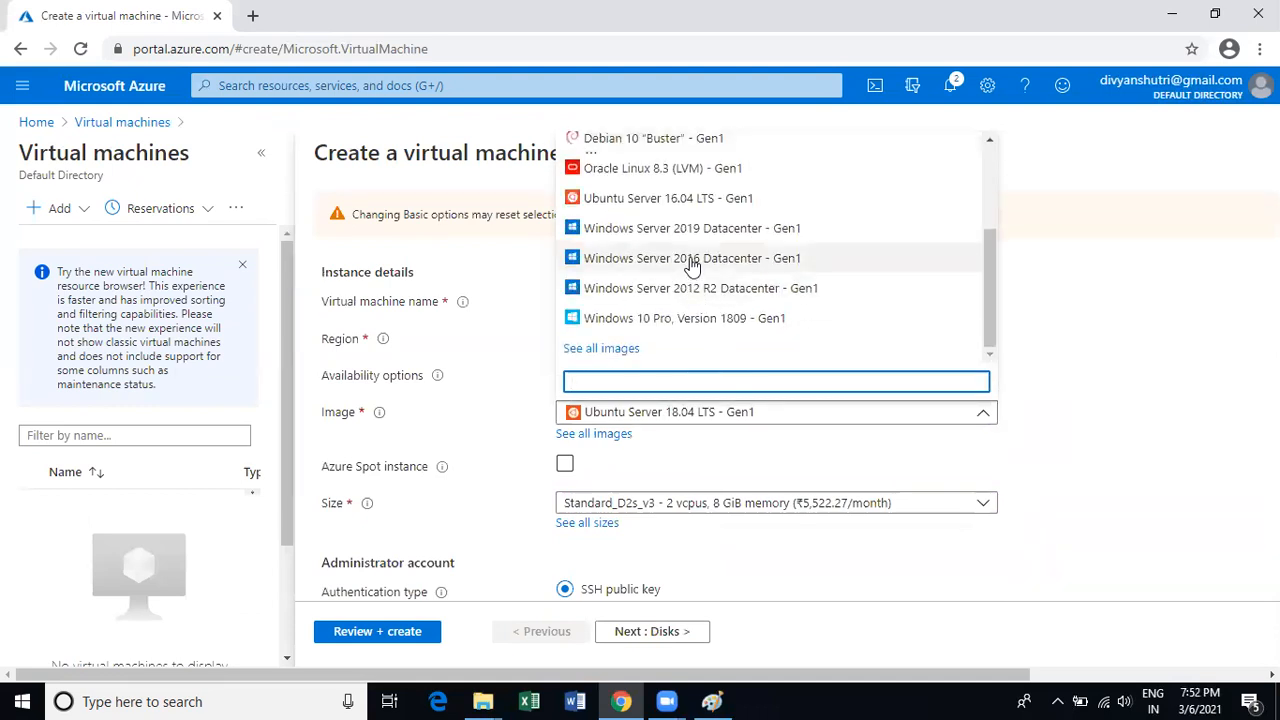
left_click(685, 290)
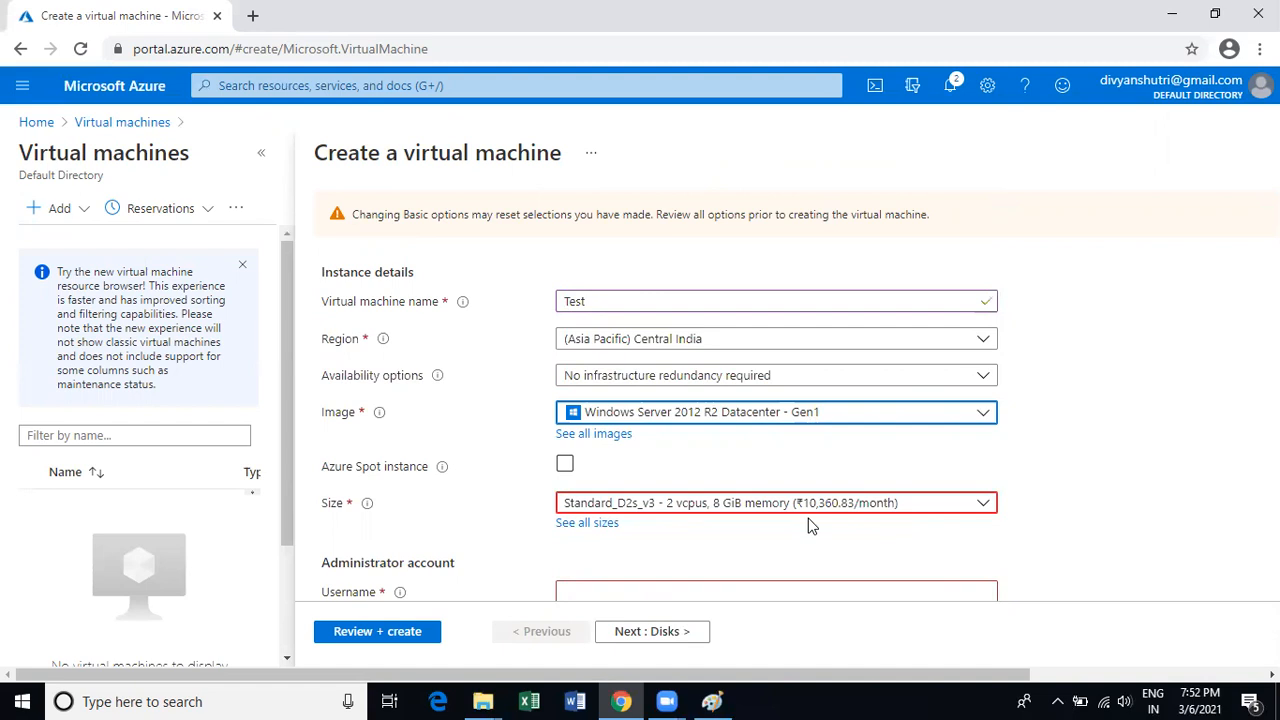
Step through the administrator Username, Password and Confirm password fields.
scroll(805, 541, "down", 2)
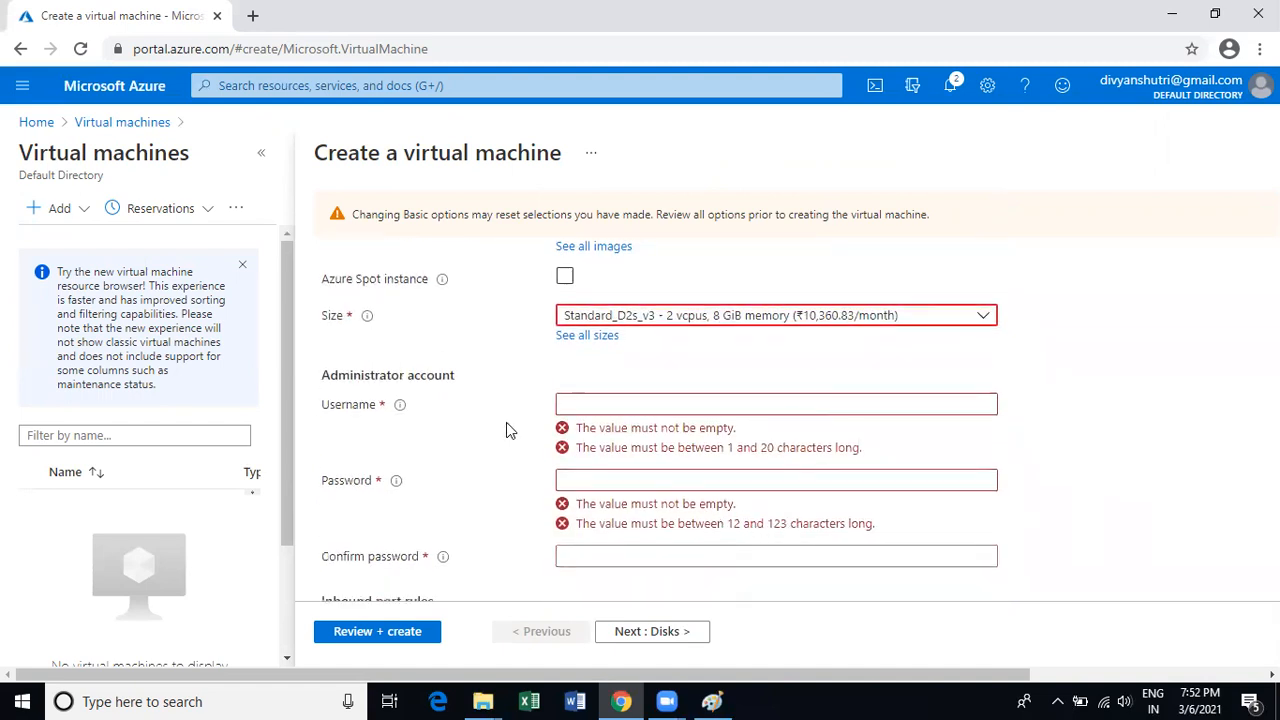
left_click(573, 404)
left_click(576, 443)
left_click(575, 548)
scroll(385, 497, "down", 1)
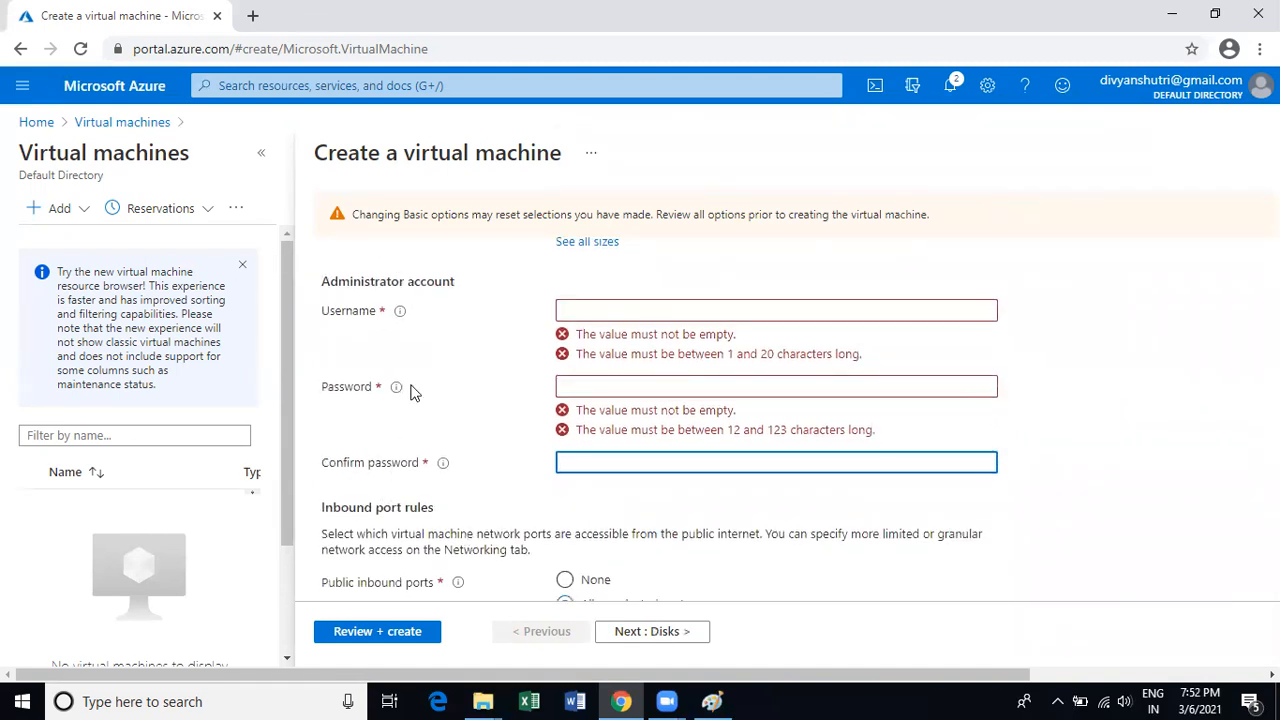
scroll(463, 431, "down", 1)
scroll(443, 403, "down", 1)
mouse_move(447, 398)
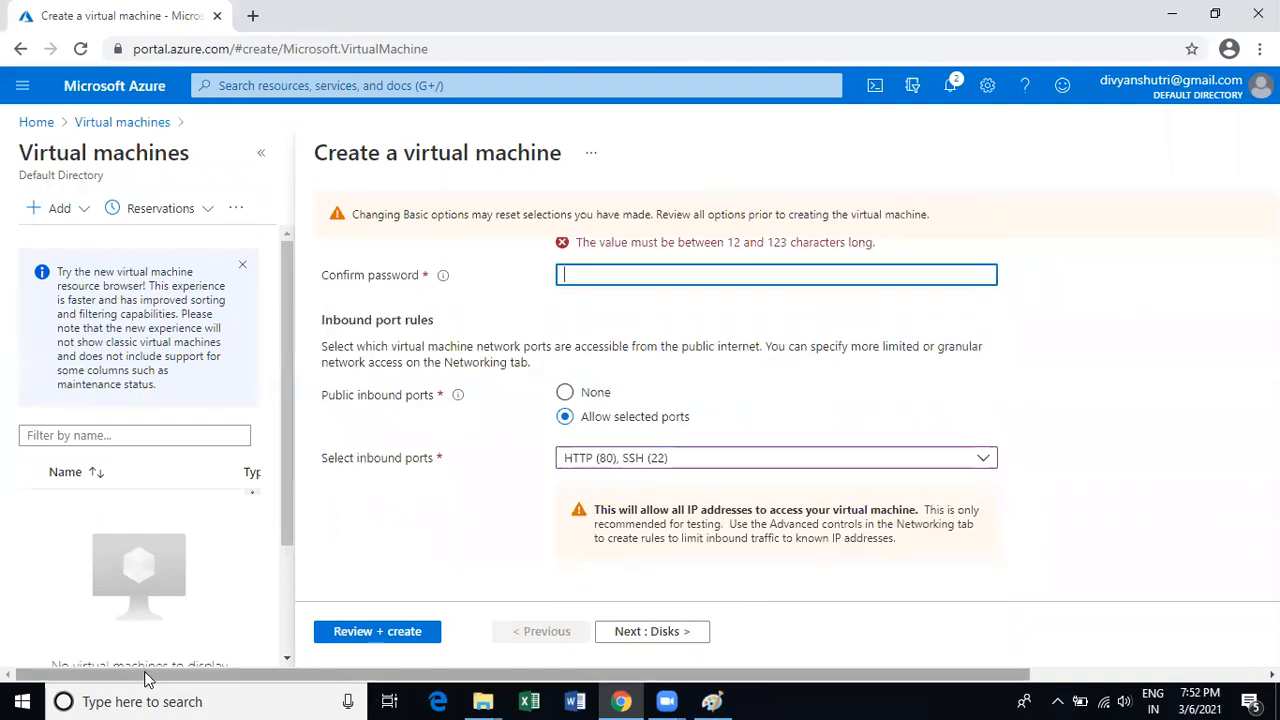
Launch Remote Desktop Connection (mstsc) and try connecting to the remote computer.
key("super+r")
type("mst")
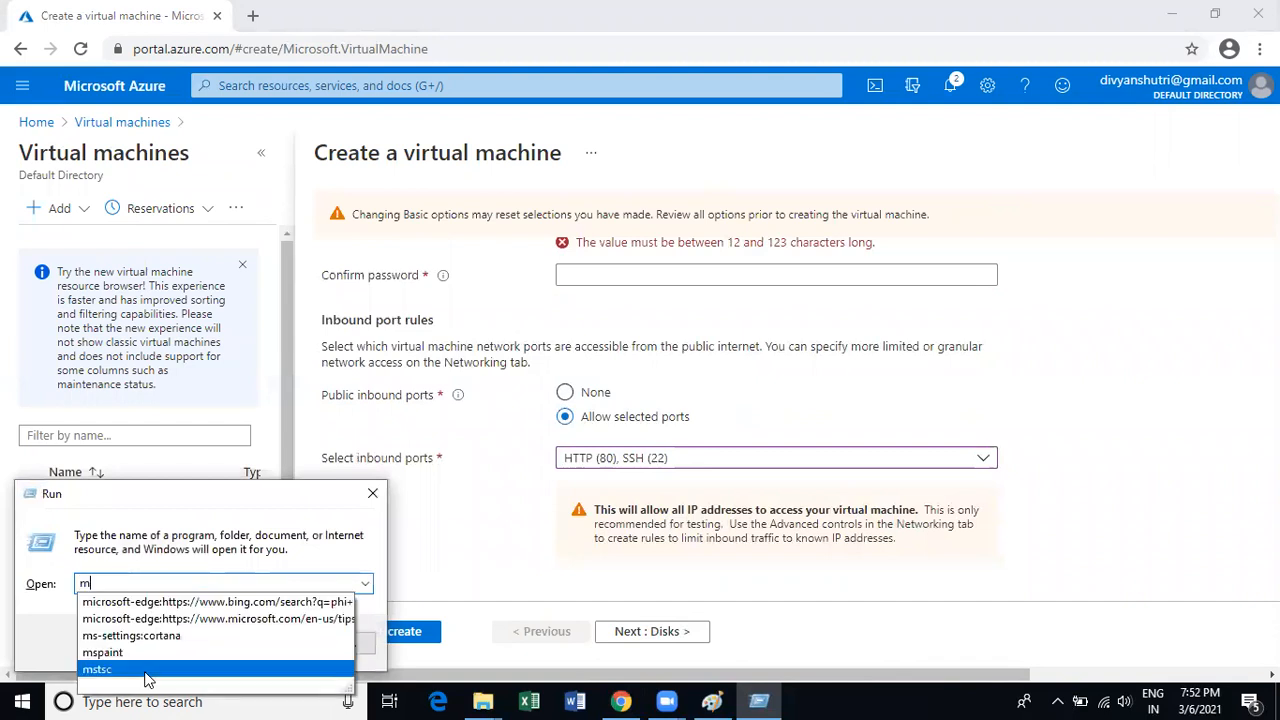
key("Down")
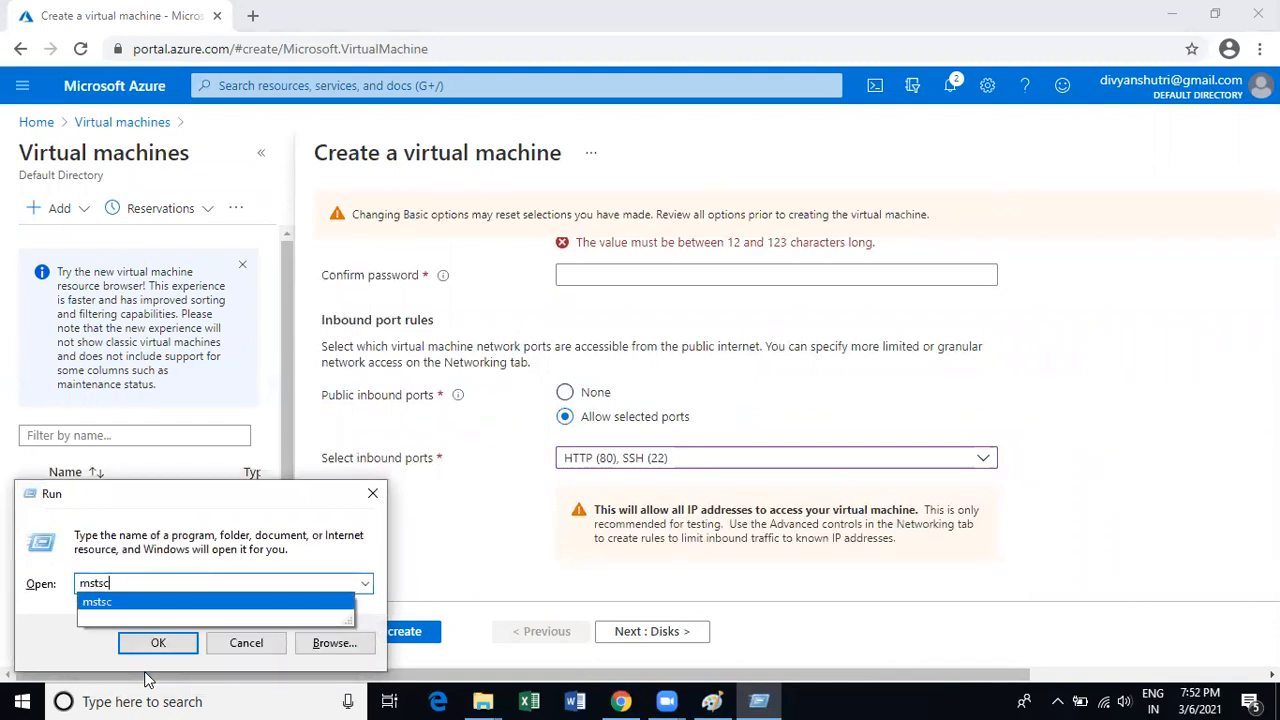
key("Return")
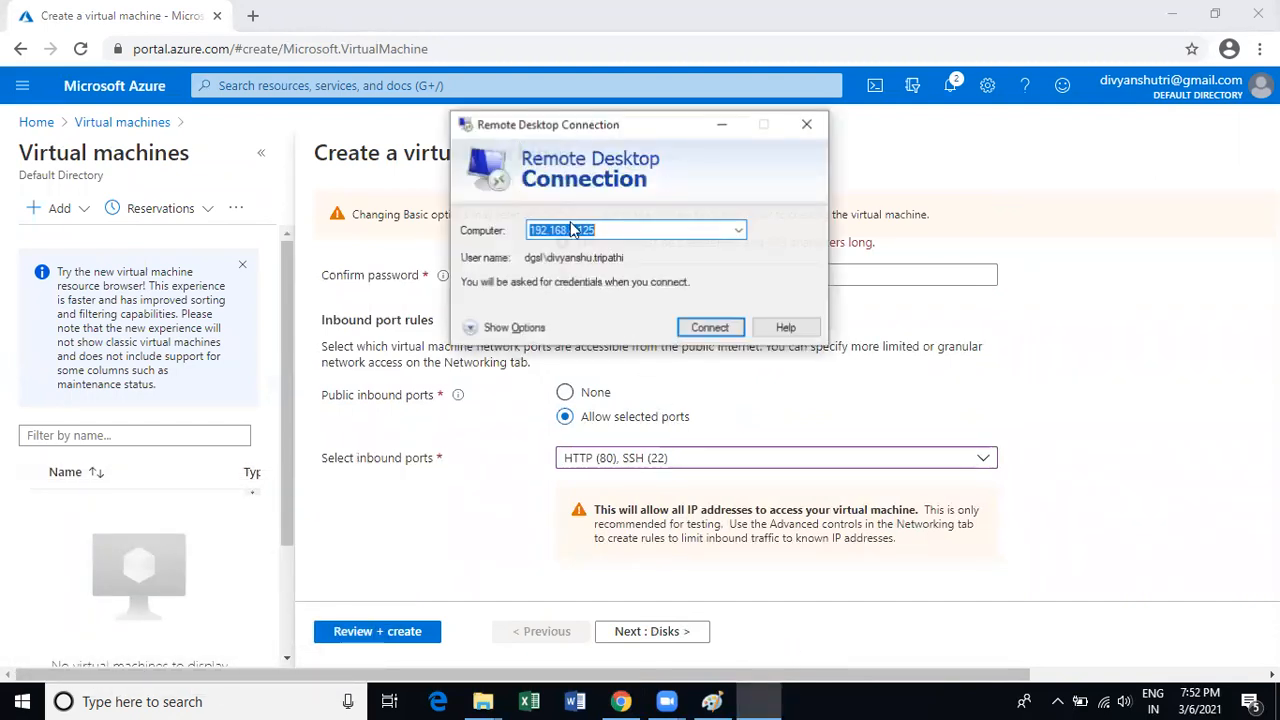
left_click_drag(598, 129, 753, 292)
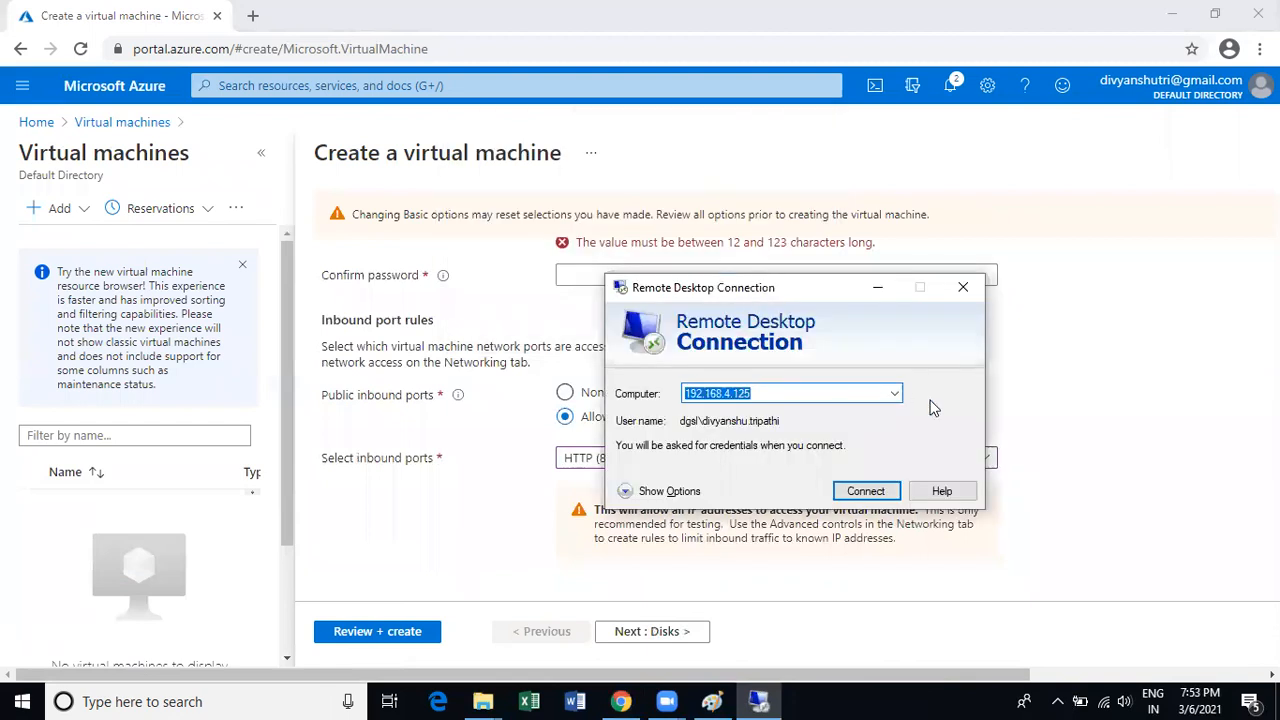
scroll(1088, 466, "up", 2)
scroll(1128, 427, "up", 2)
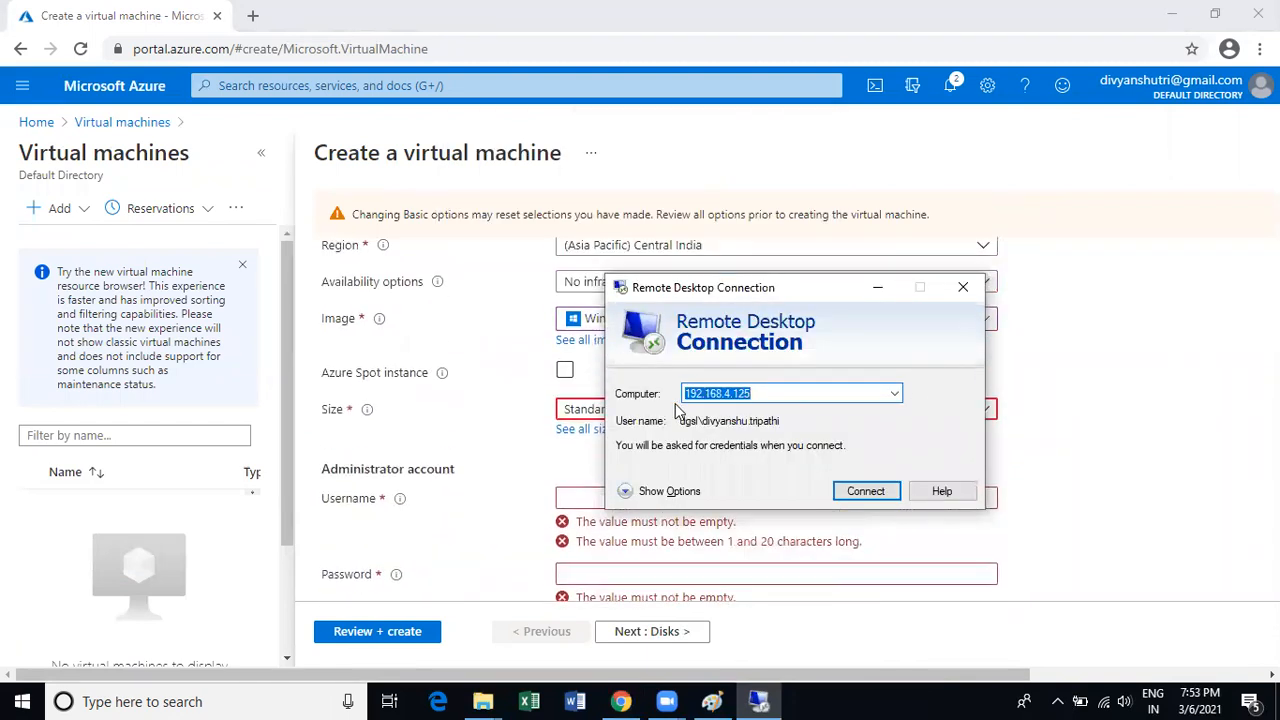
left_click(849, 492)
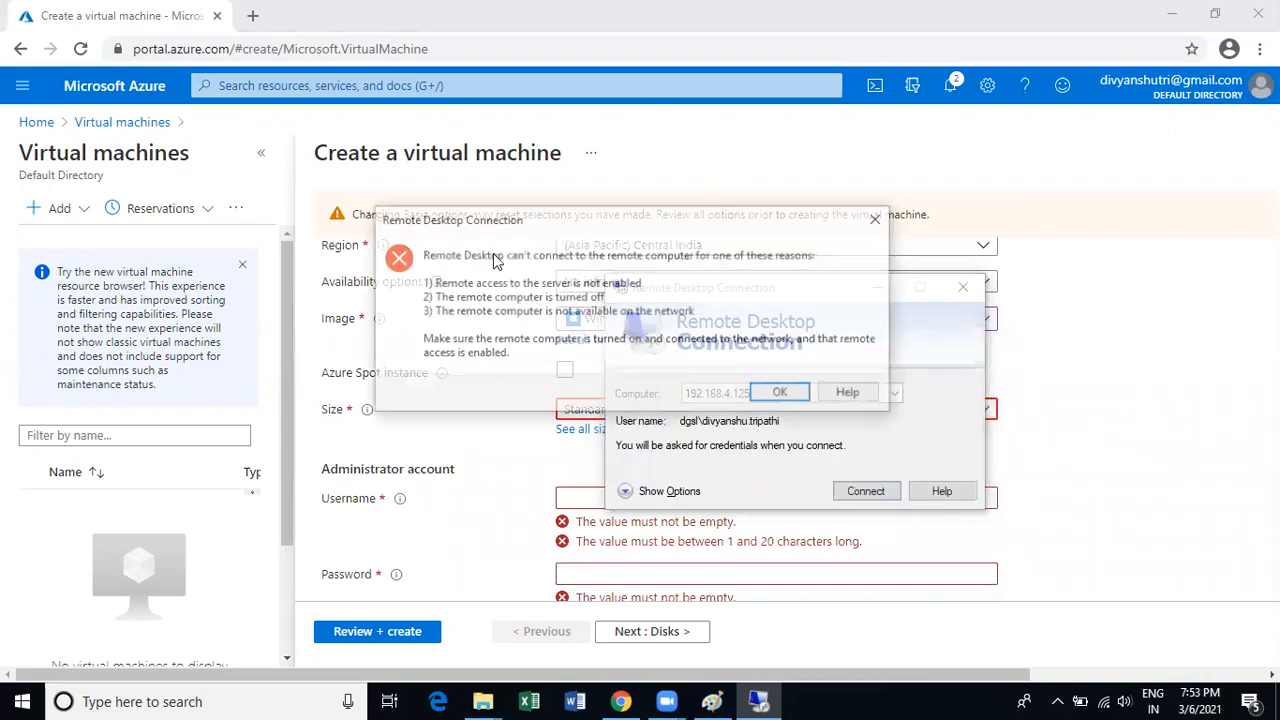
Dismiss the connection error and leave the VM creation form for portal Home.
key("Return")
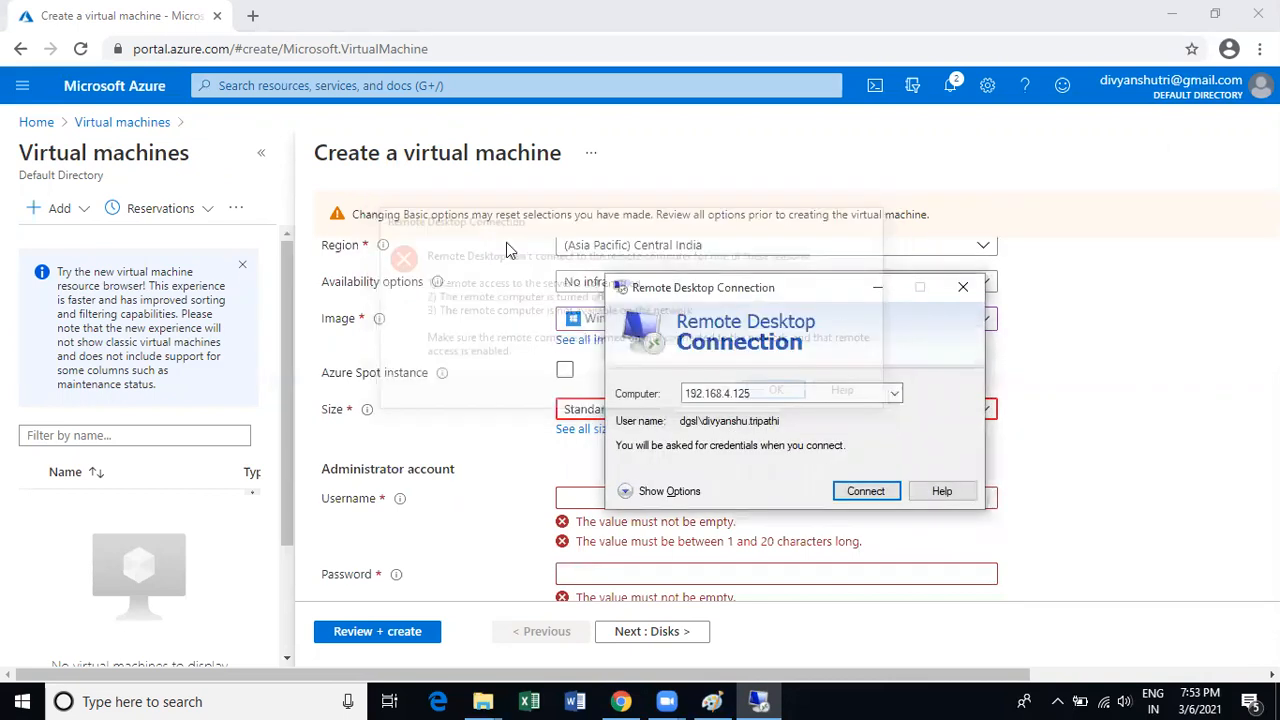
scroll(440, 355, "up", 2)
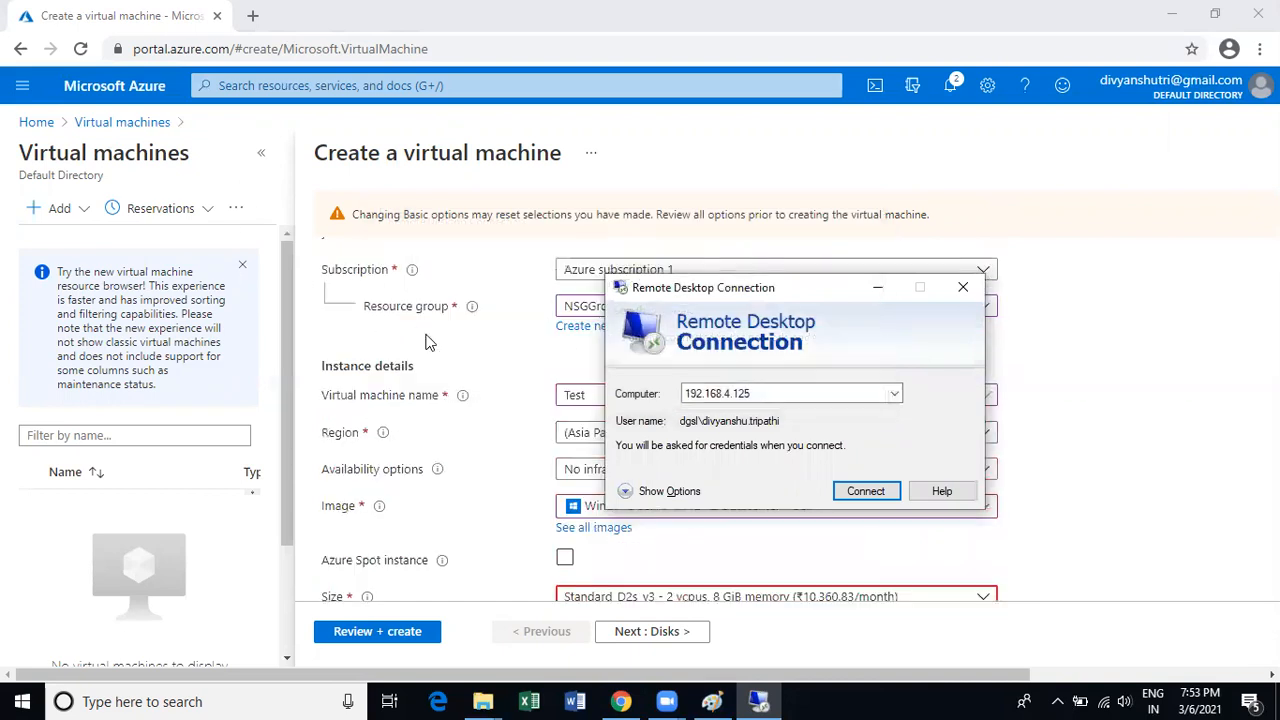
scroll(410, 347, "up", 2)
left_click(36, 122)
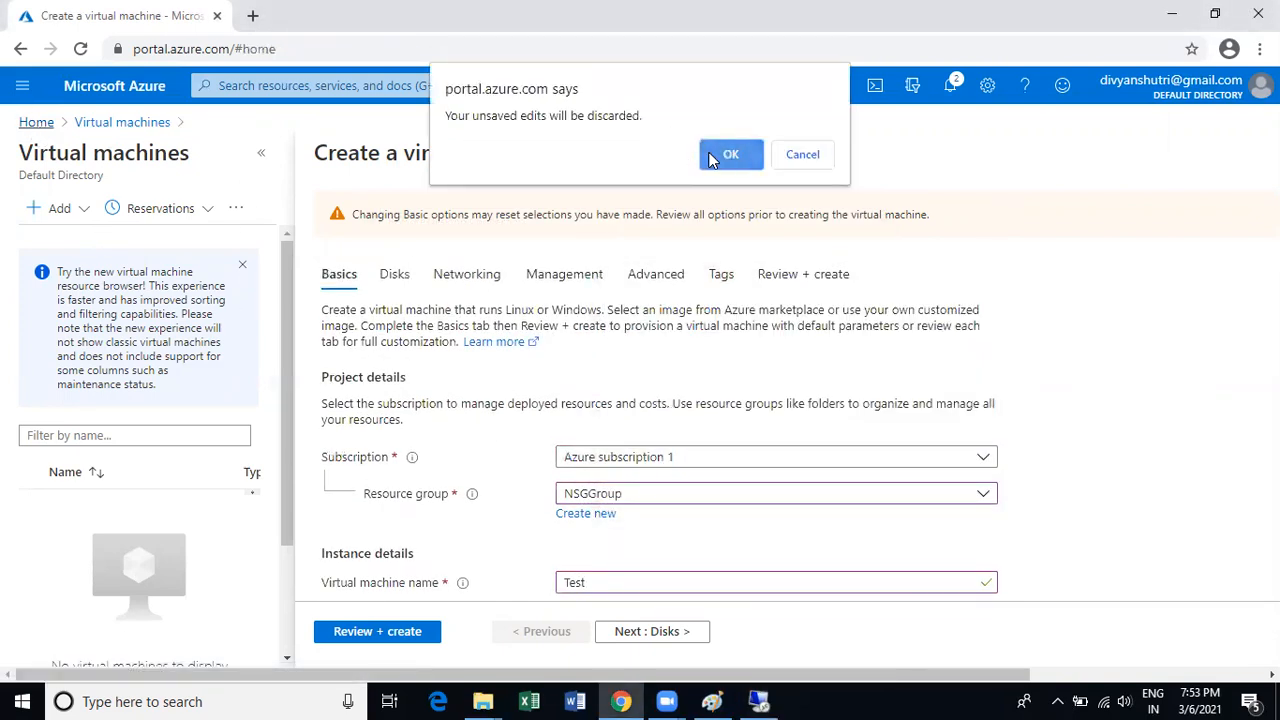
Discard the VM edits and open networksecuritygroup01 from Home.
left_click(729, 155)
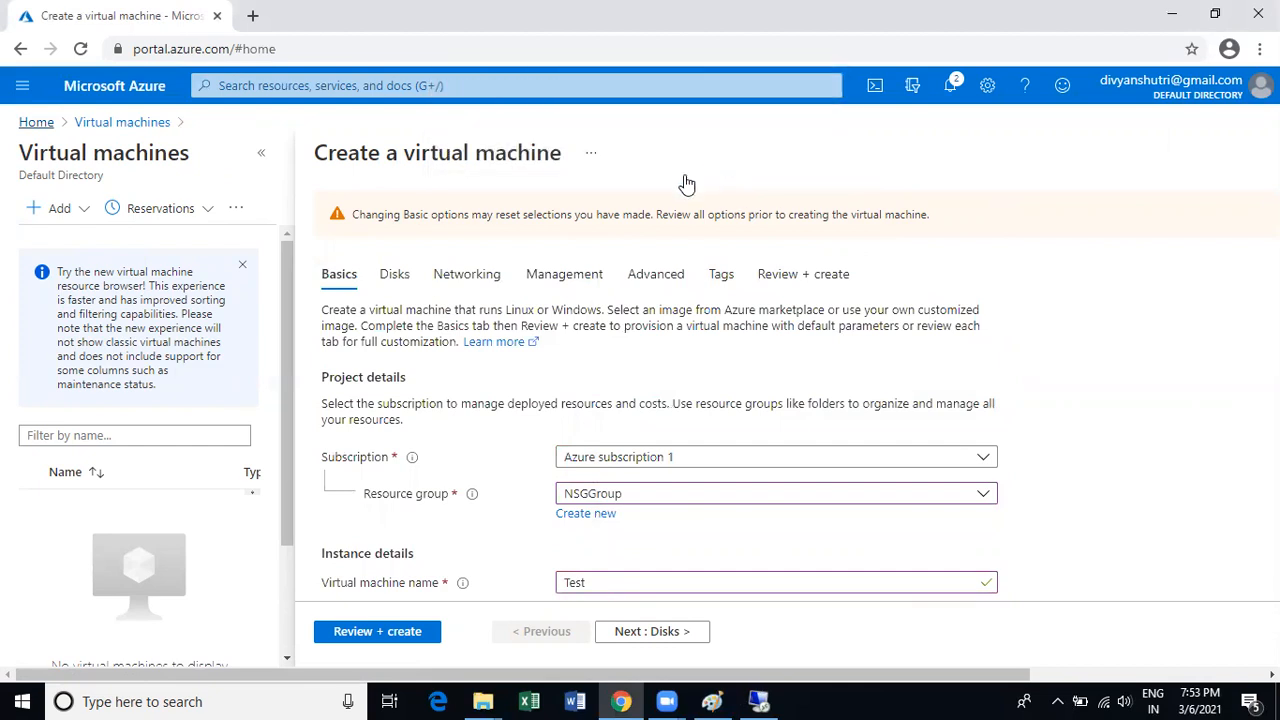
left_click(36, 123)
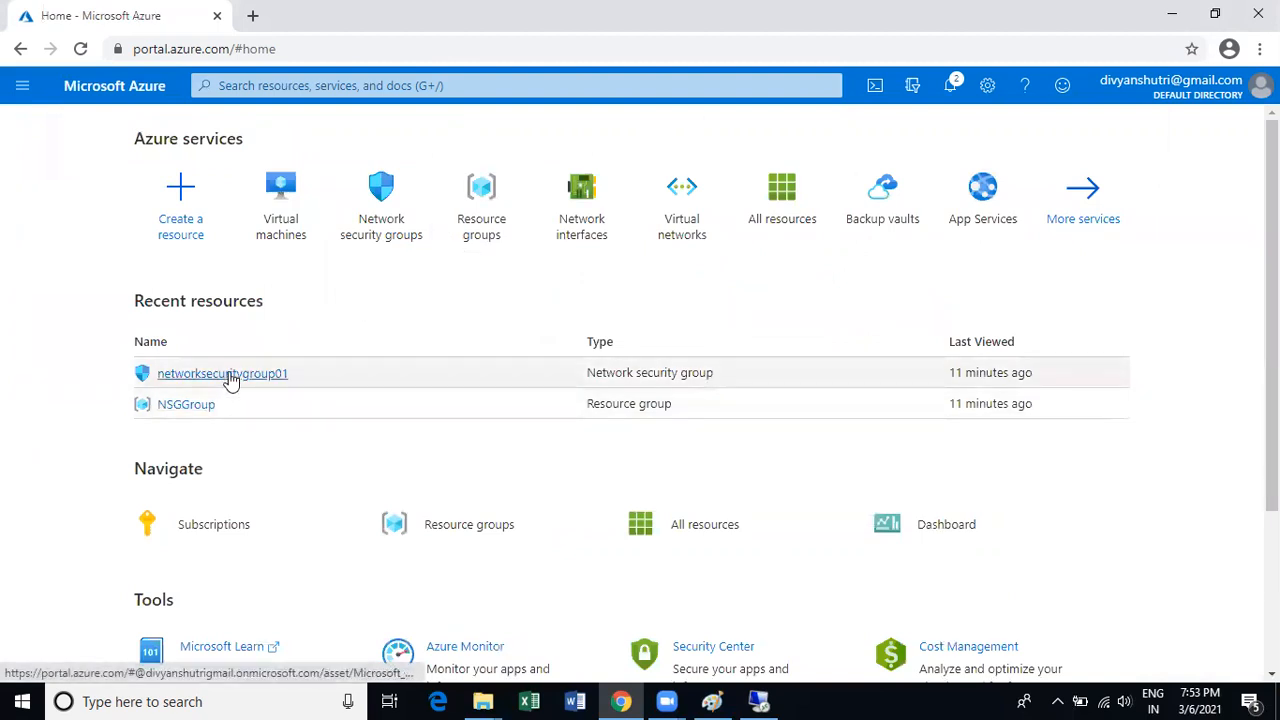
left_click(228, 378)
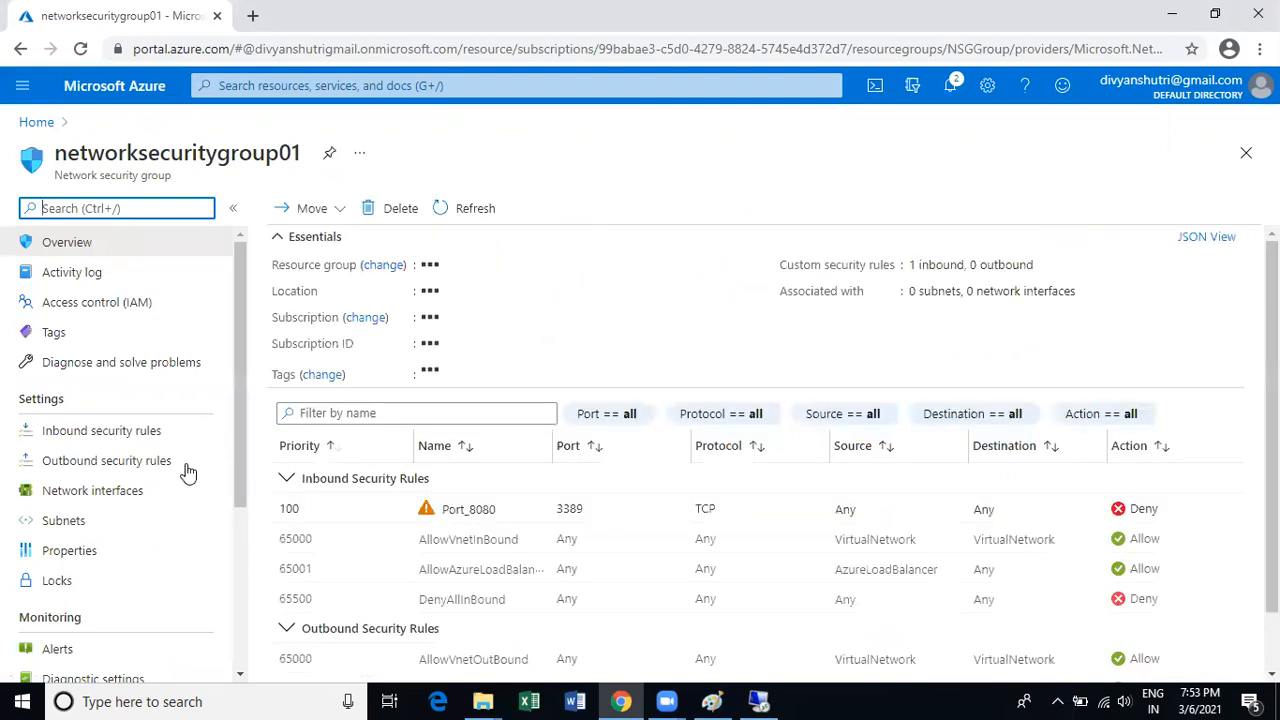
Highlight the Port_8080 rule's priority 100, its Deny action and the whole row.
scroll(447, 492, "down", 1)
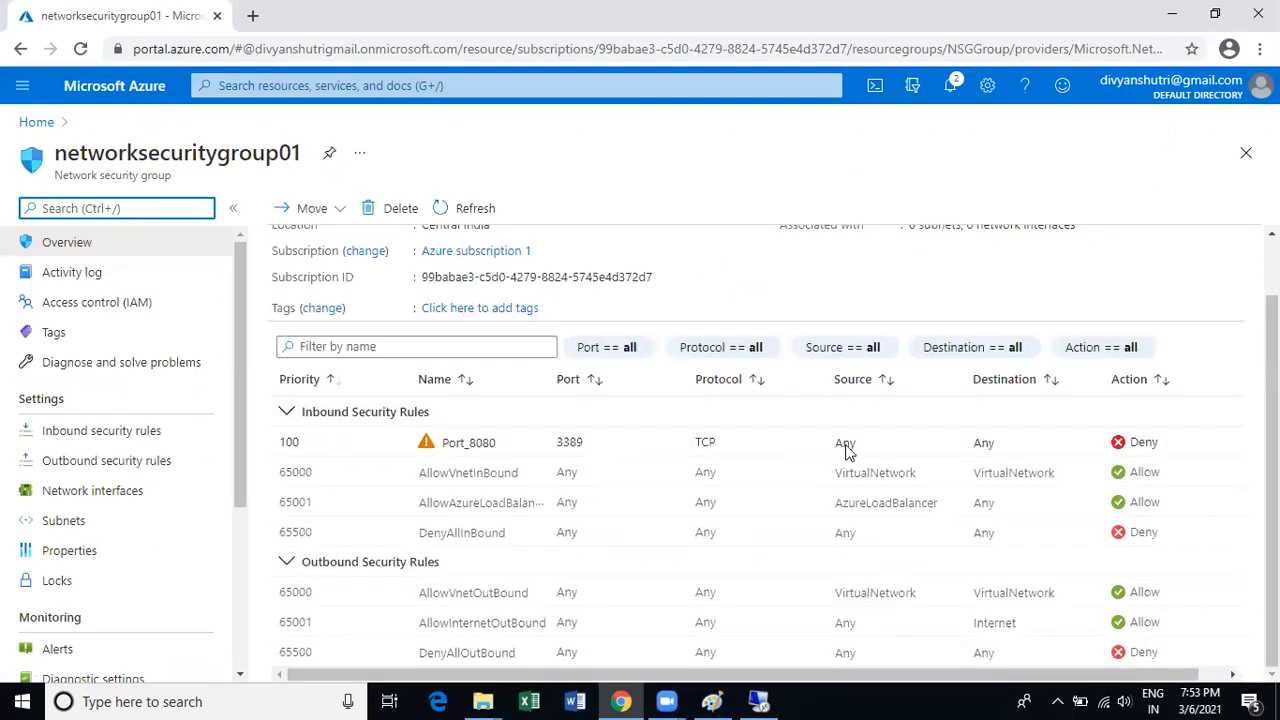
left_click(1113, 442)
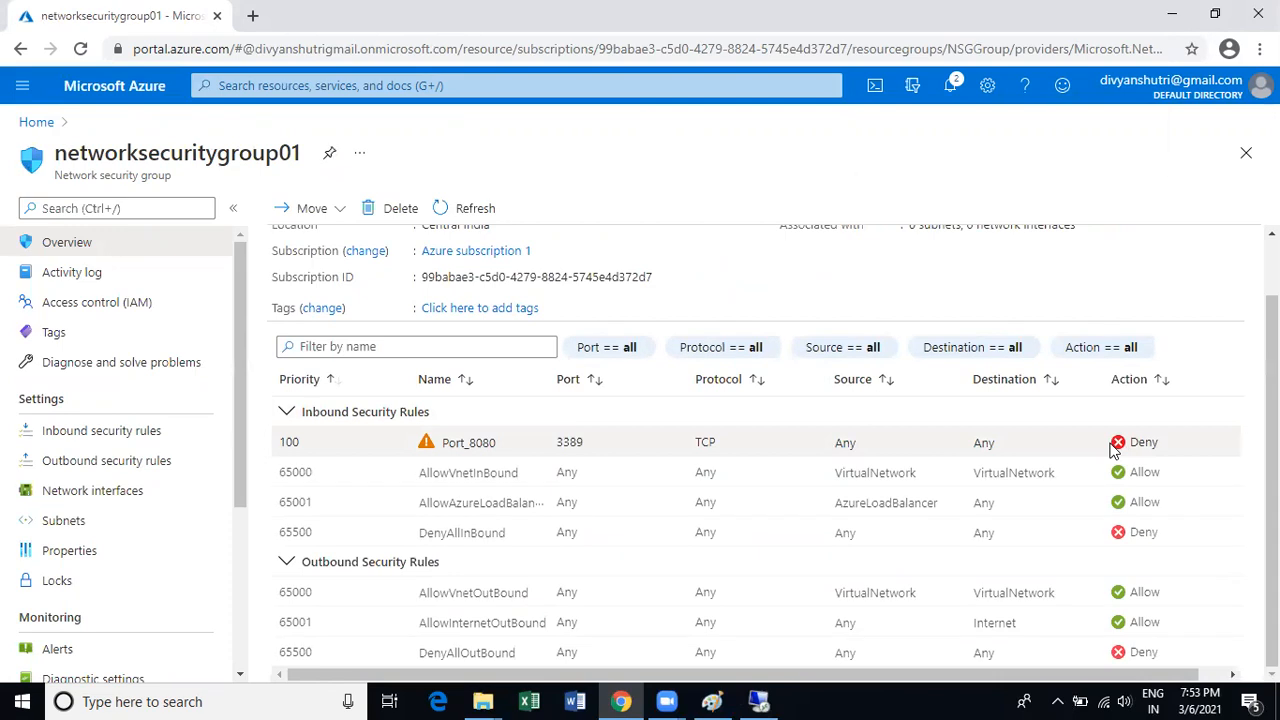
double_click(291, 440)
left_click(476, 446)
scroll(484, 452, "up", 1)
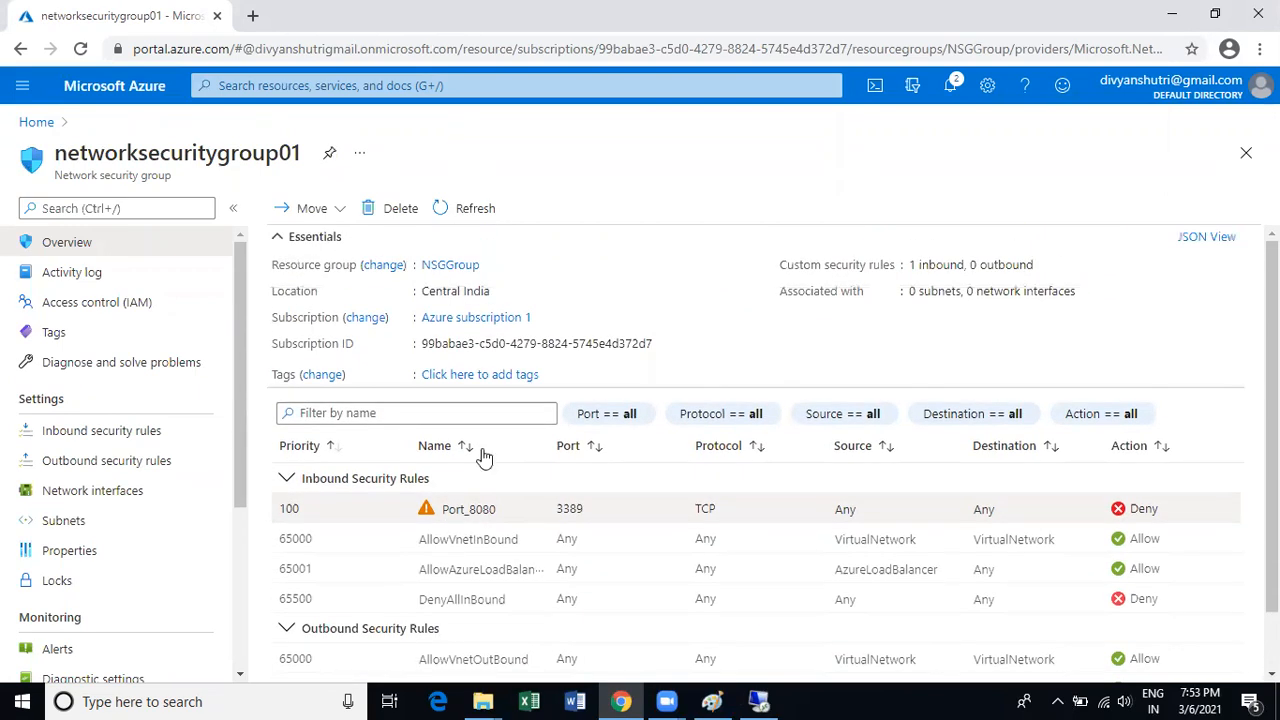
double_click(1137, 508)
left_click_drag(285, 505, 668, 530)
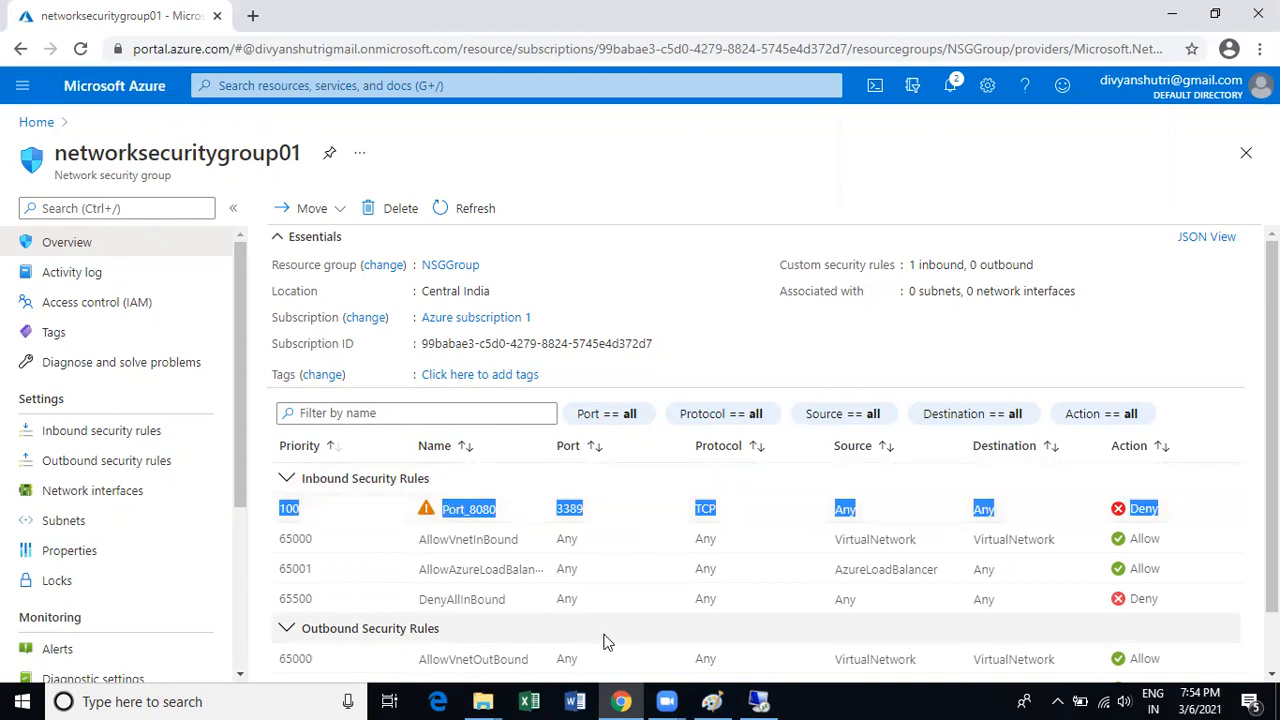
Start a new blank Paint drawing, discarding the old sketch.
left_click(712, 701)
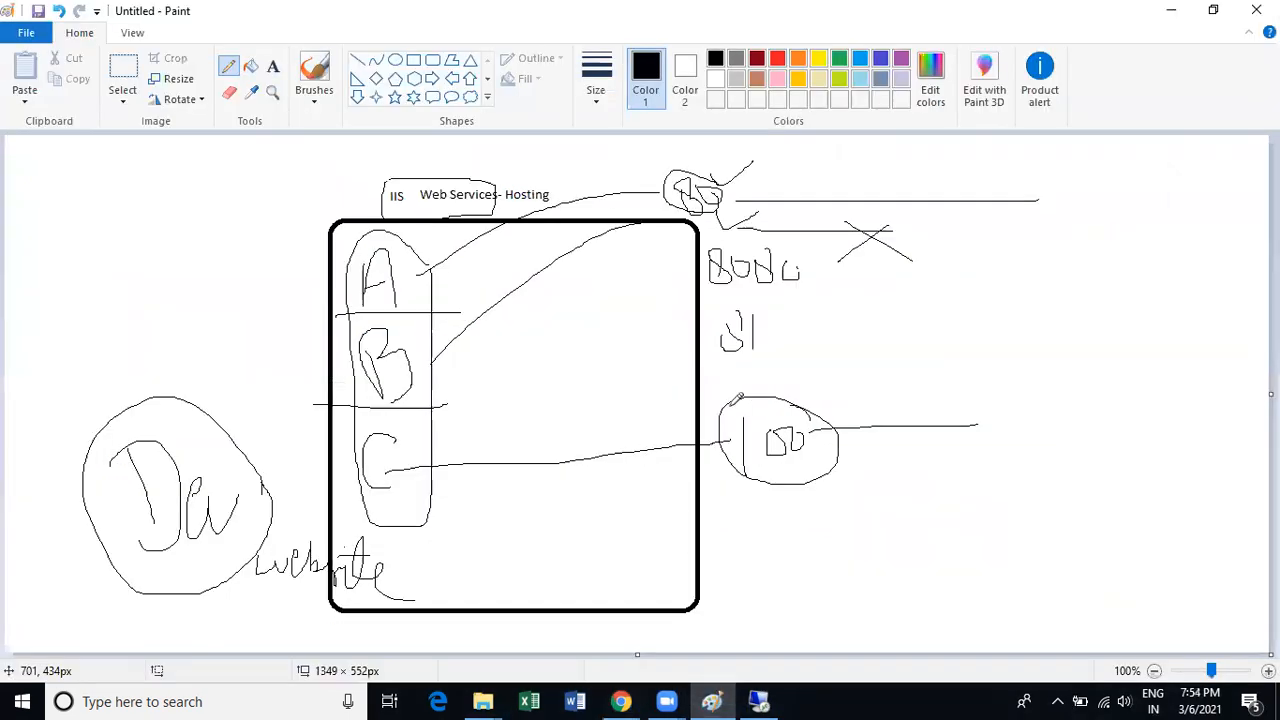
key("ctrl+n")
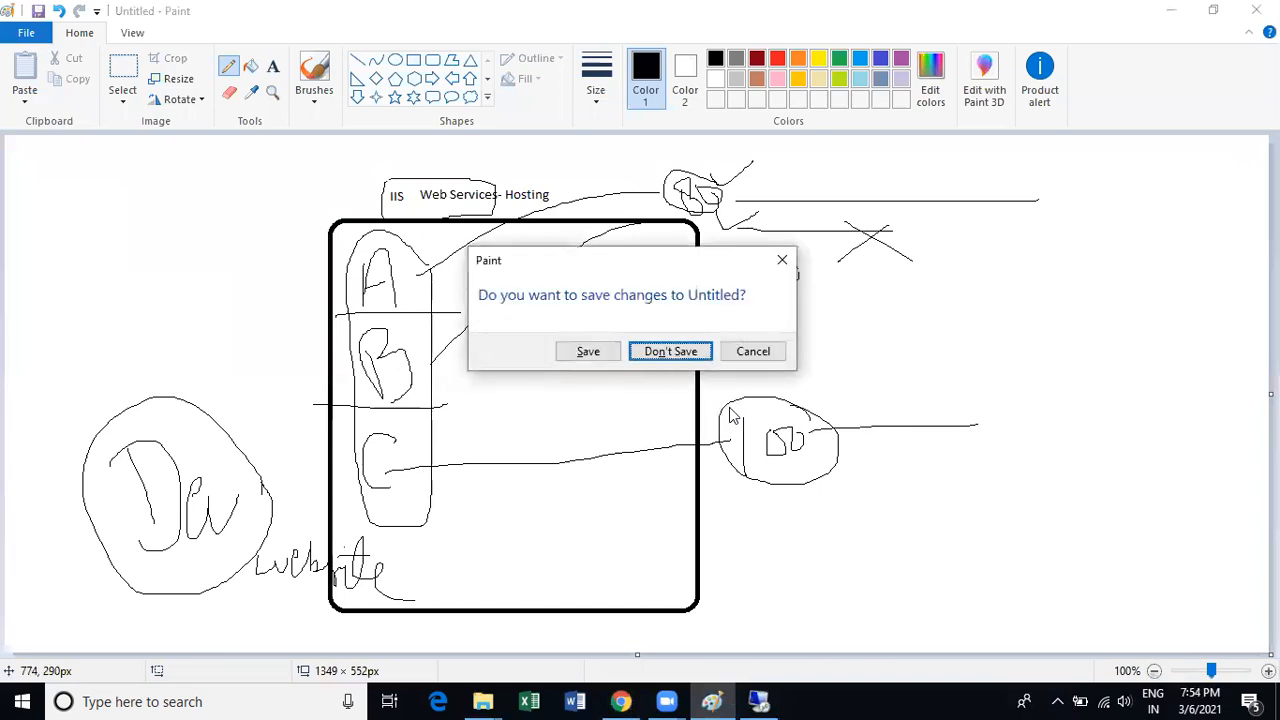
left_click(671, 351)
Draw a rectangle labelled NSG containing the text 3389- RDP - XX.
left_click(413, 60)
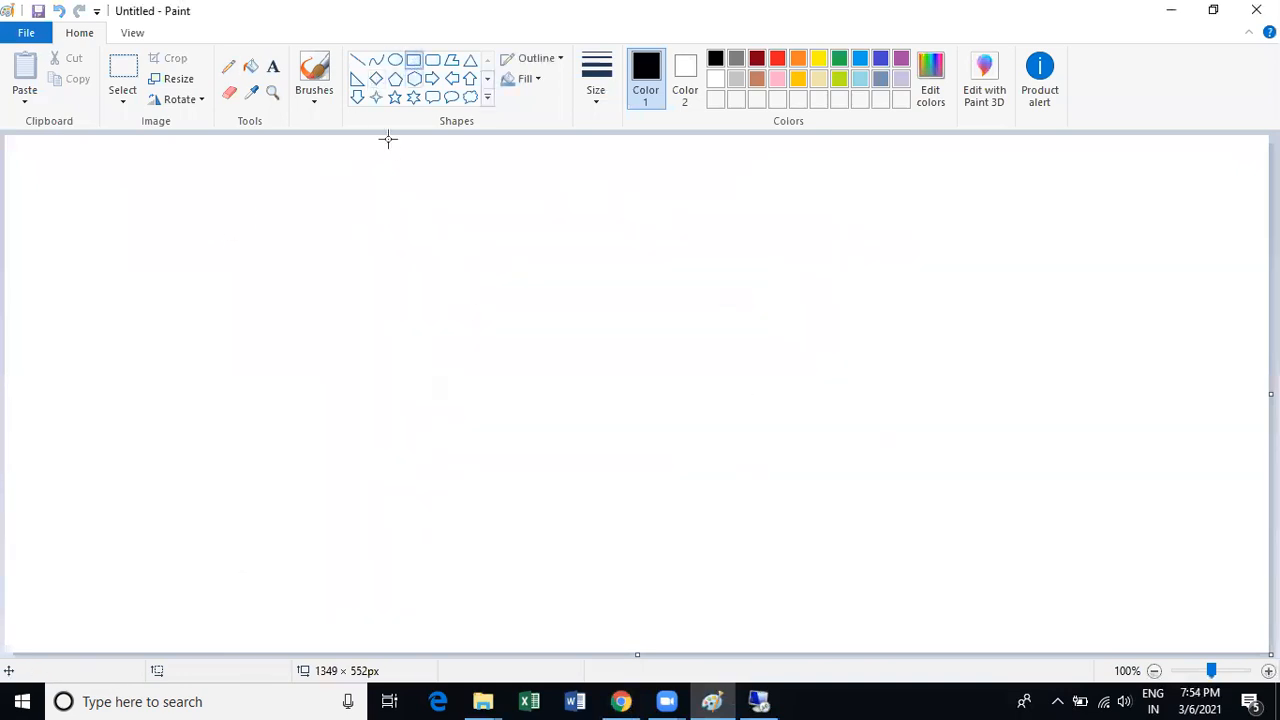
mouse_move(200, 191)
left_mouse_down()
mouse_move(366, 410)
mouse_move(440, 456)
left_mouse_up()
left_click(272, 66)
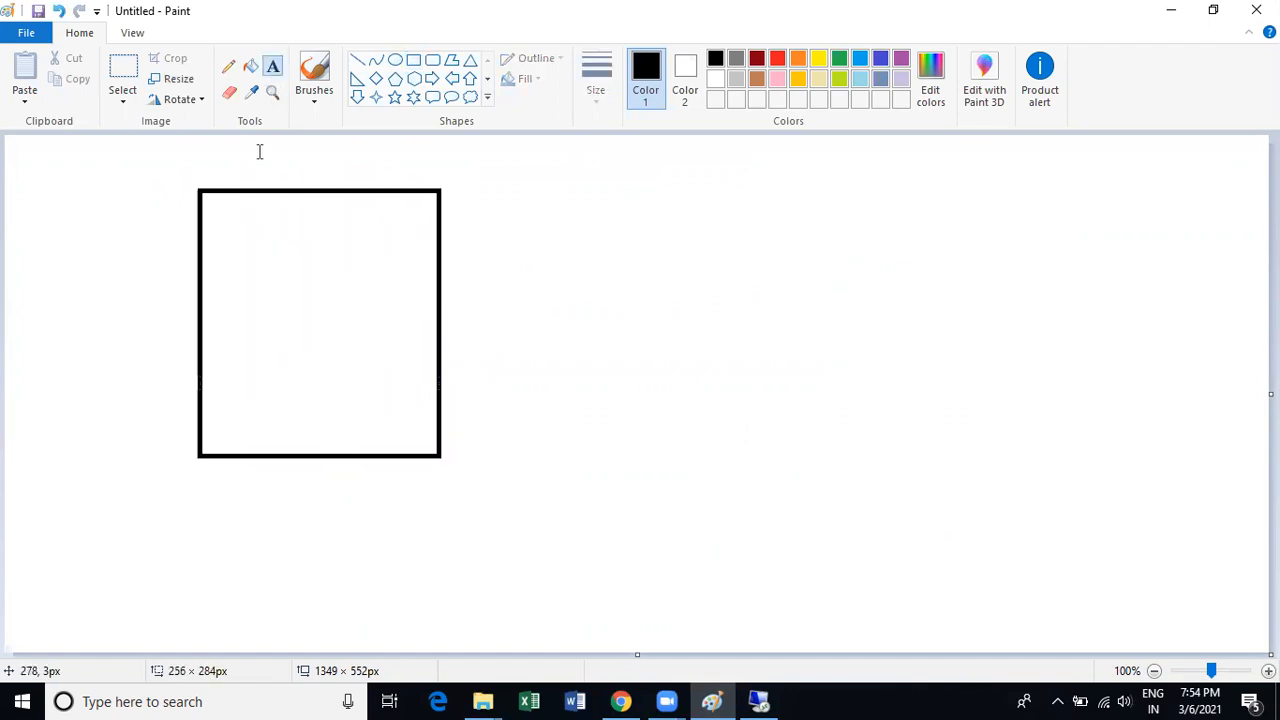
left_click(250, 166)
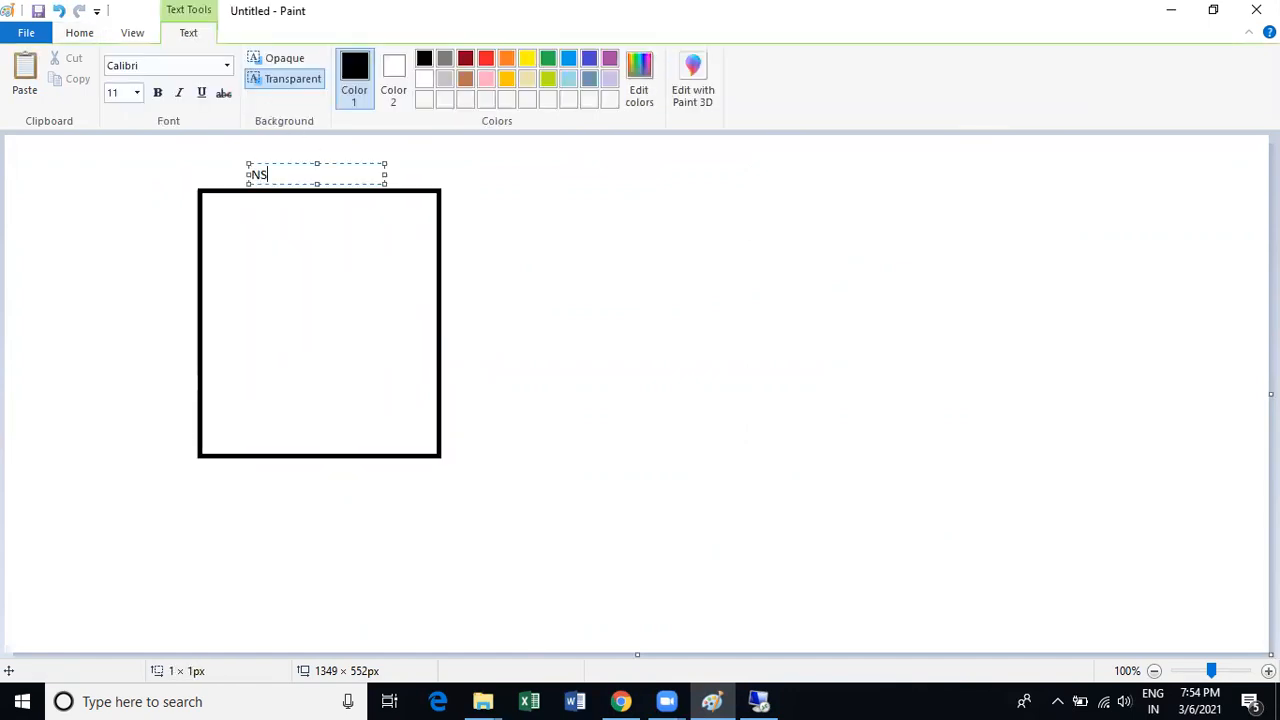
left_click(270, 234)
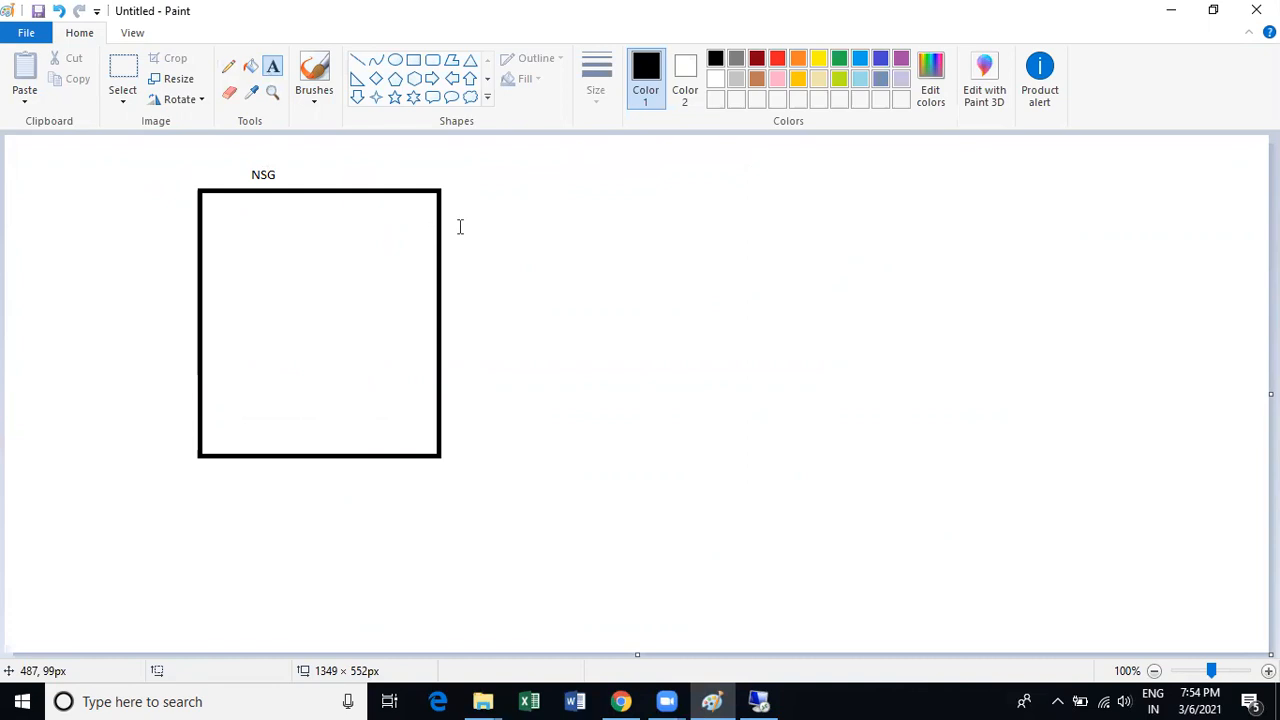
left_click(346, 222)
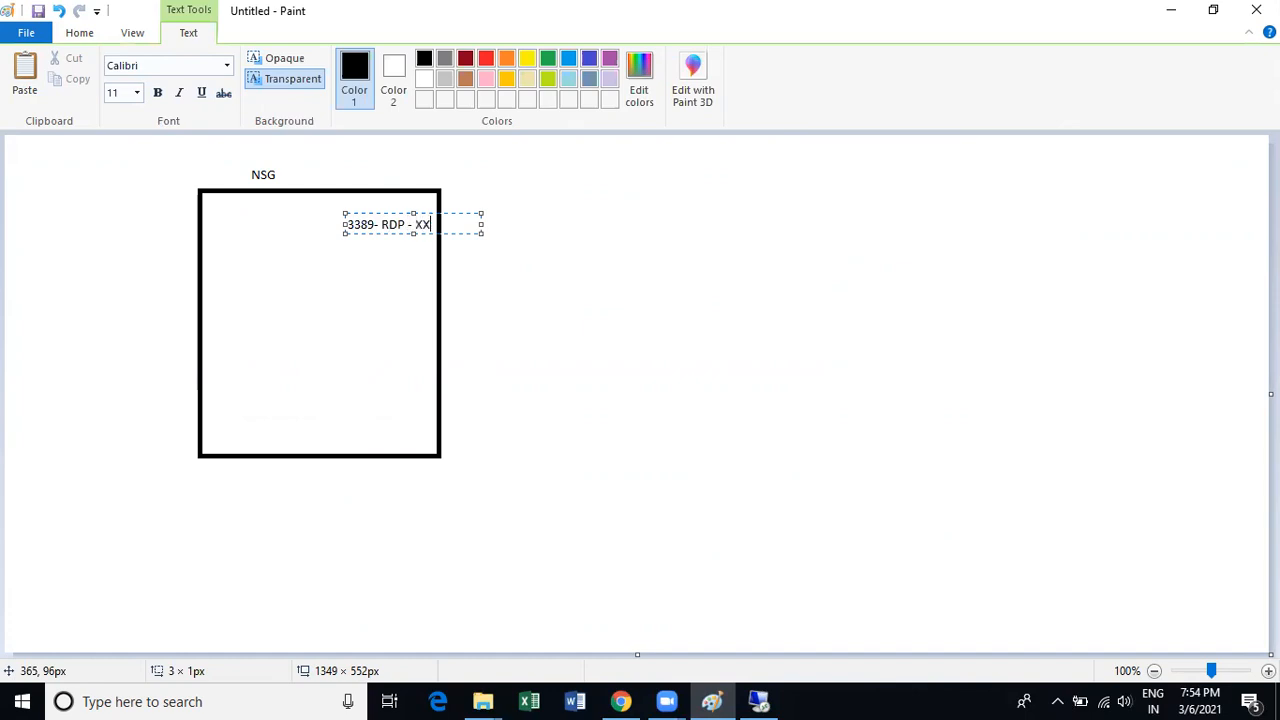
left_click(348, 284)
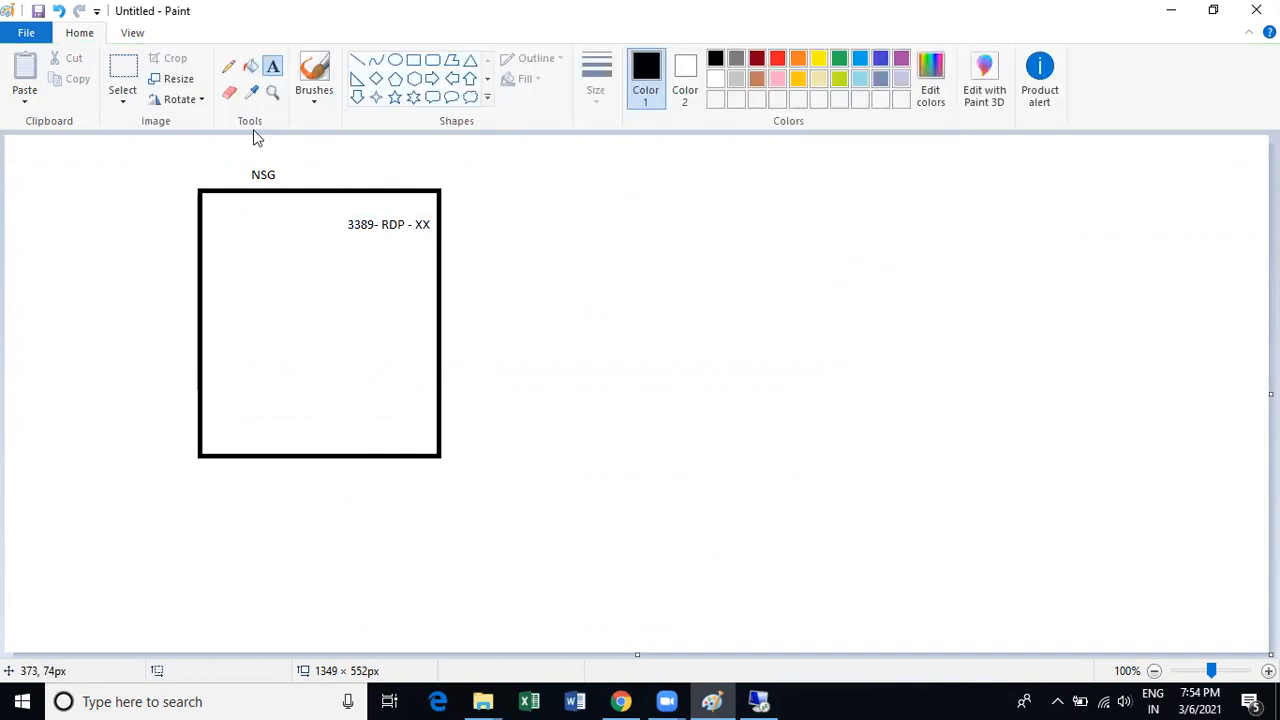
Draw a rounded rectangle labelled VM to the right of the NSG box.
left_click(432, 61)
left_click_drag(551, 207, 694, 410)
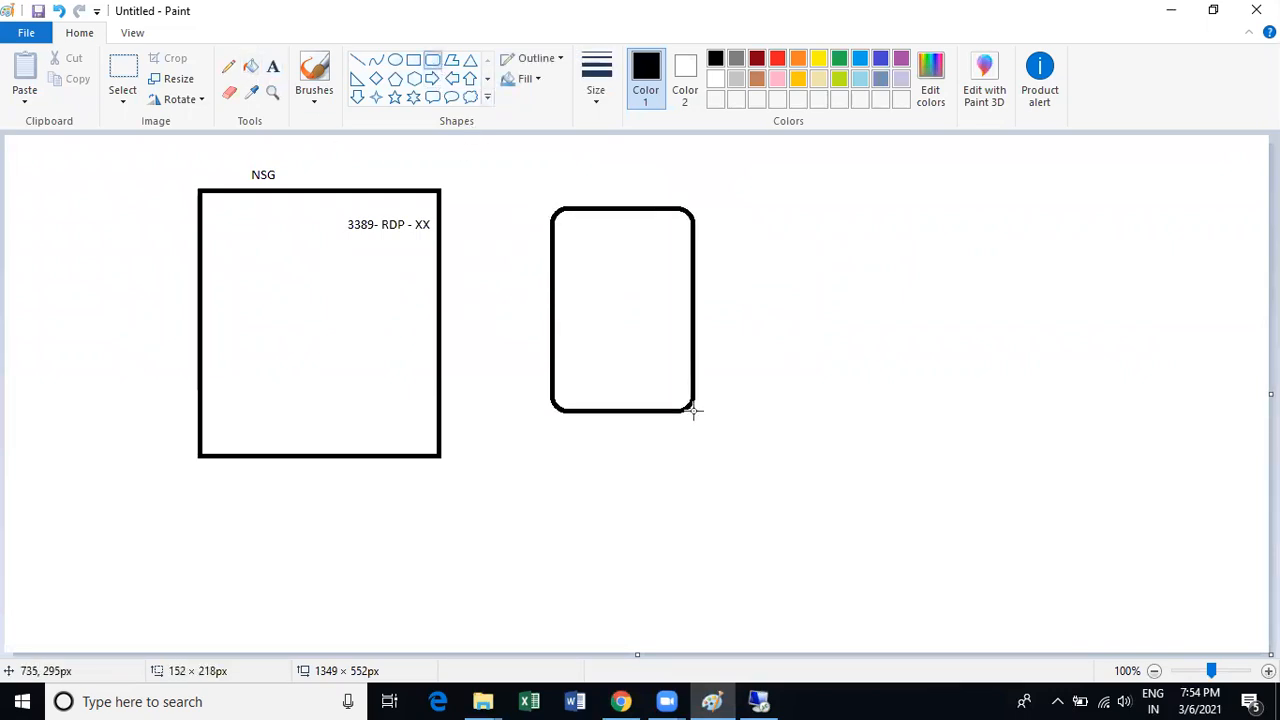
left_click(272, 66)
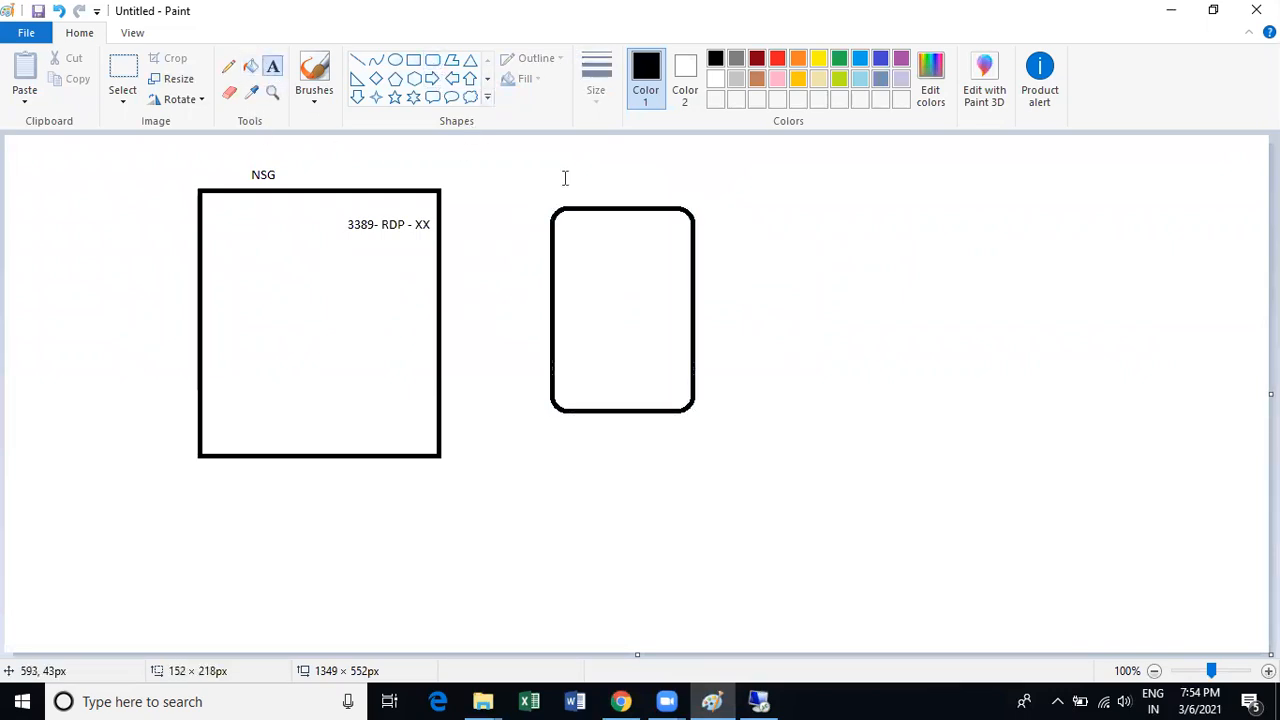
left_click(591, 188)
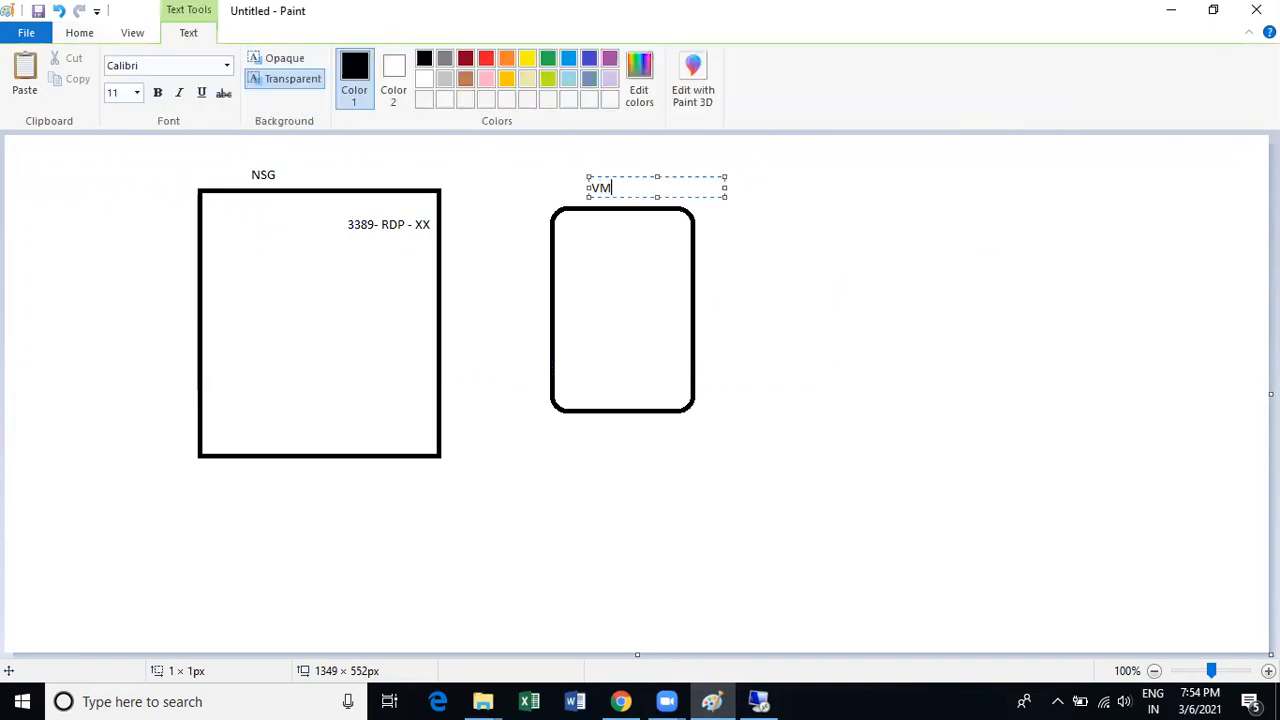
left_click(591, 227)
Pencil a line from the rule text to the VM box and cross out RDP.
left_click(228, 66)
mouse_move(438, 225)
left_mouse_down()
mouse_move(549, 232)
mouse_move(543, 245)
left_mouse_up()
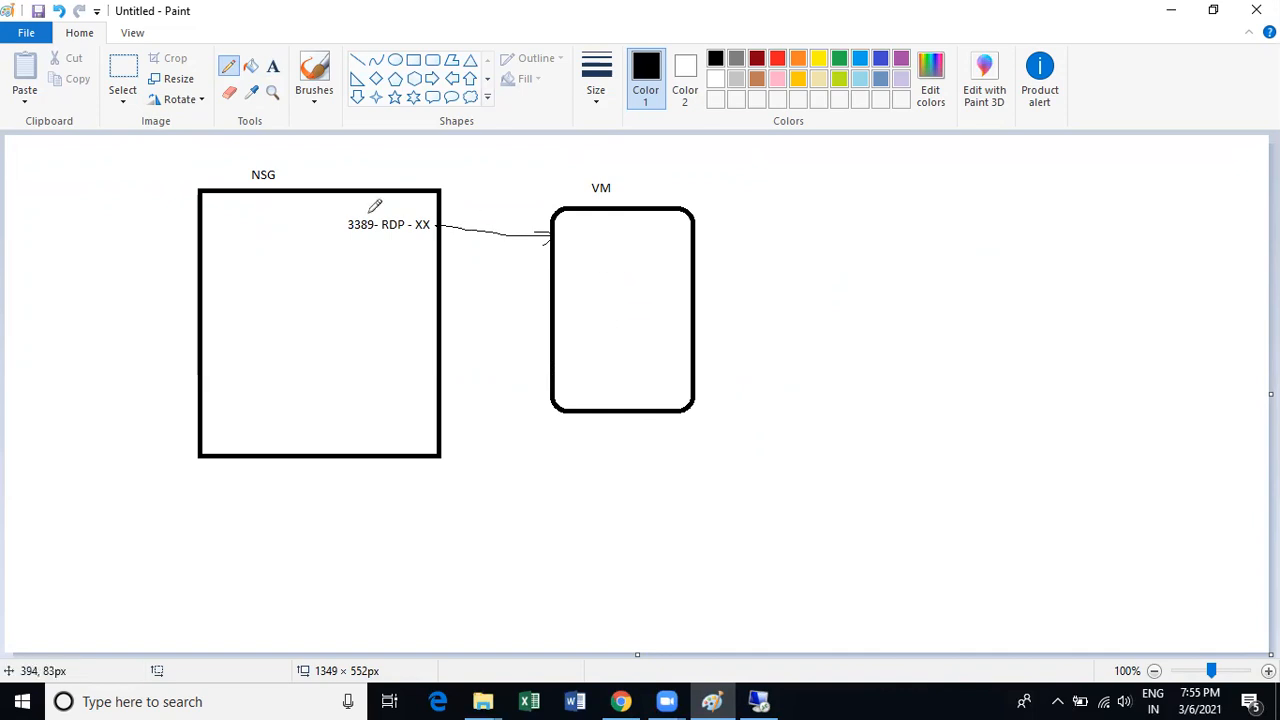
mouse_move(365, 213)
left_mouse_down()
mouse_move(422, 237)
mouse_move(377, 265)
left_mouse_up()
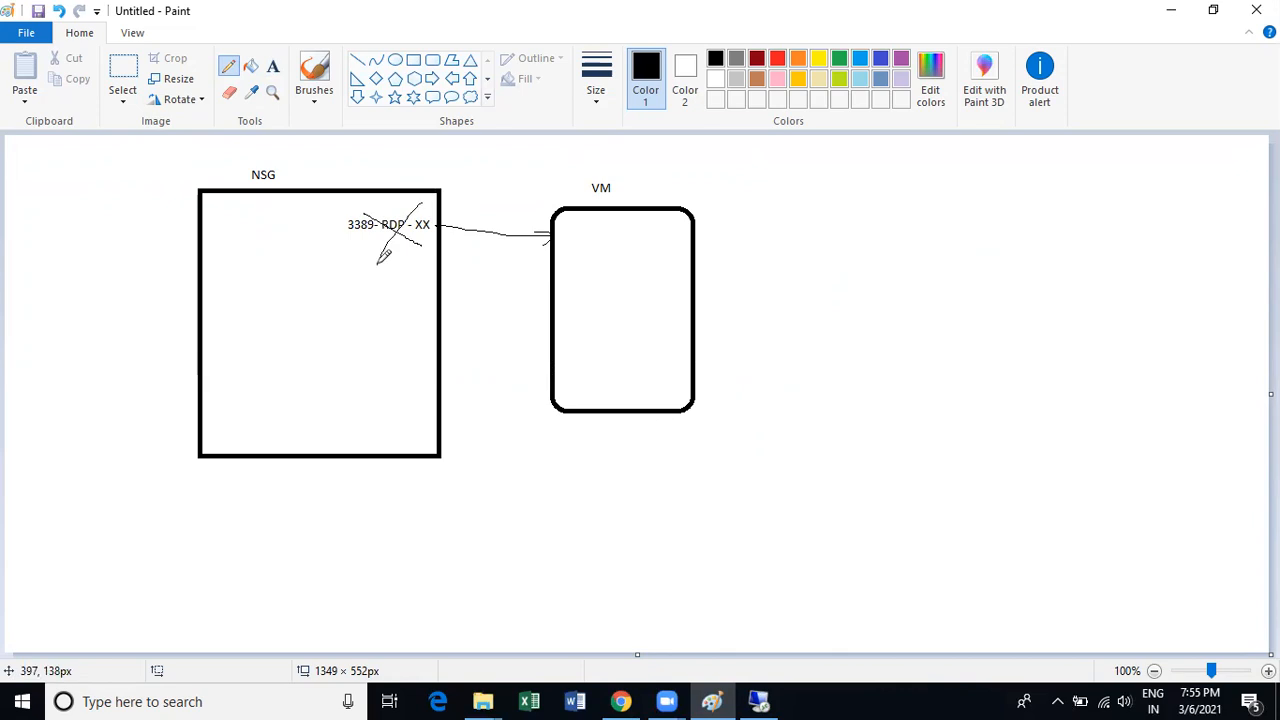
mouse_move(525, 271)
left_mouse_down()
mouse_move(550, 318)
mouse_move(612, 275)
left_mouse_up()
left_click(1057, 701)
Cancel the in-progress Check Point Mobile VPN connection and confirm disconnecting.
right_click(1095, 626)
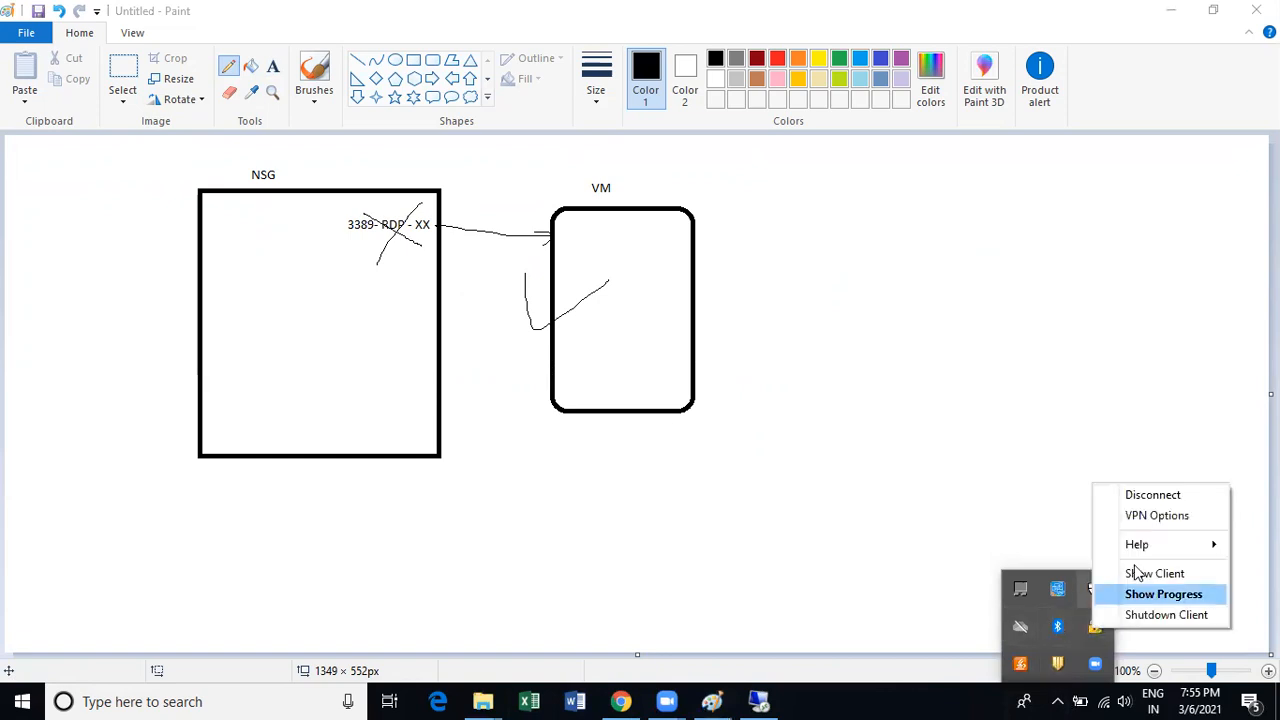
left_click(990, 450)
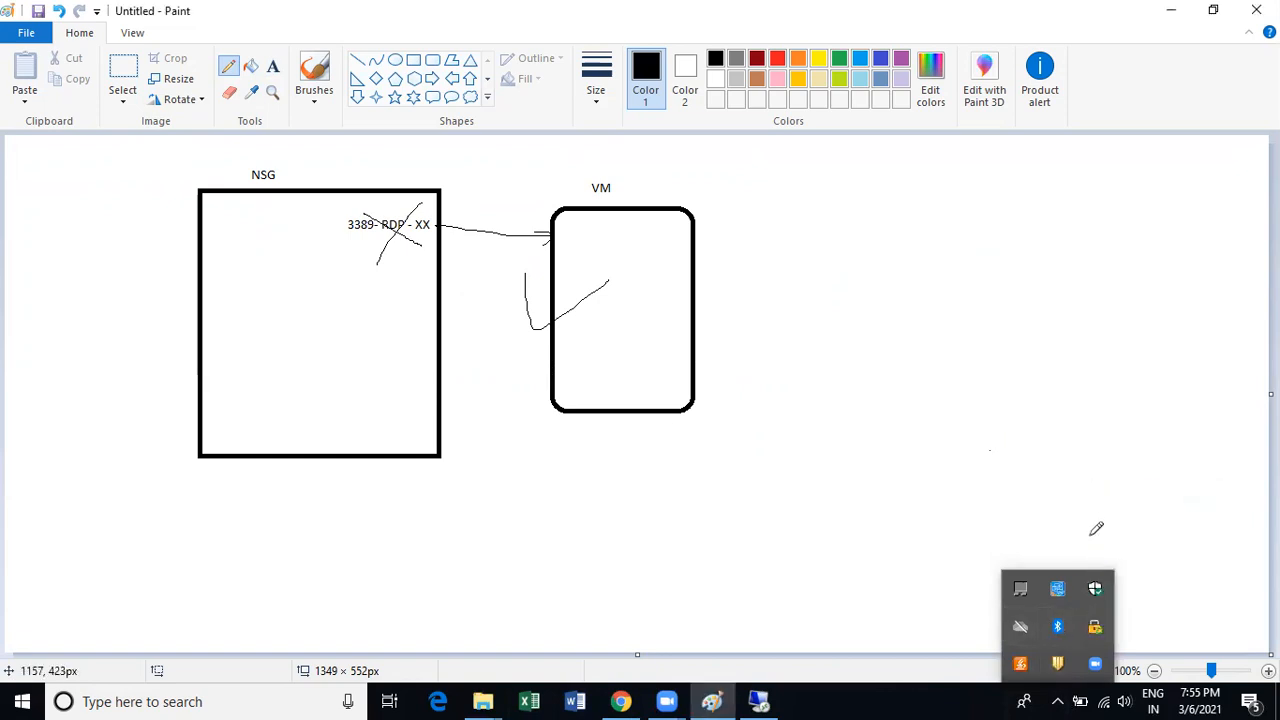
left_click(1095, 628)
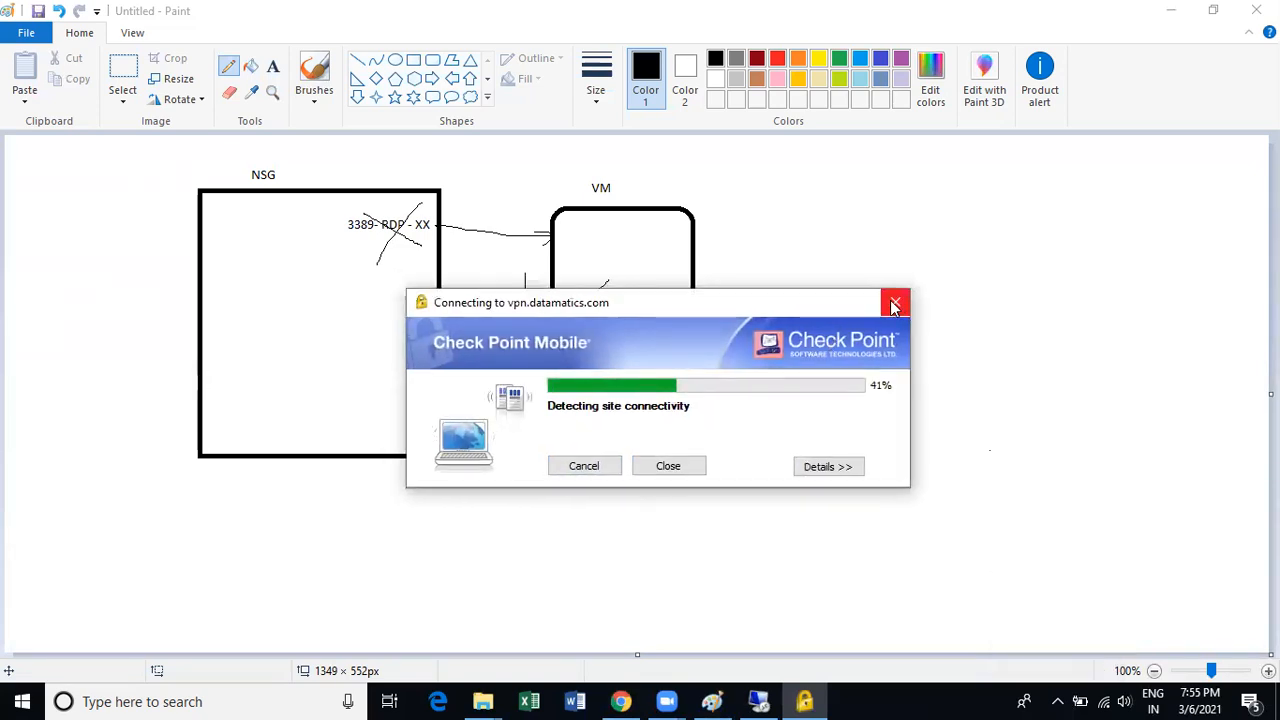
left_click(591, 466)
left_click(641, 363)
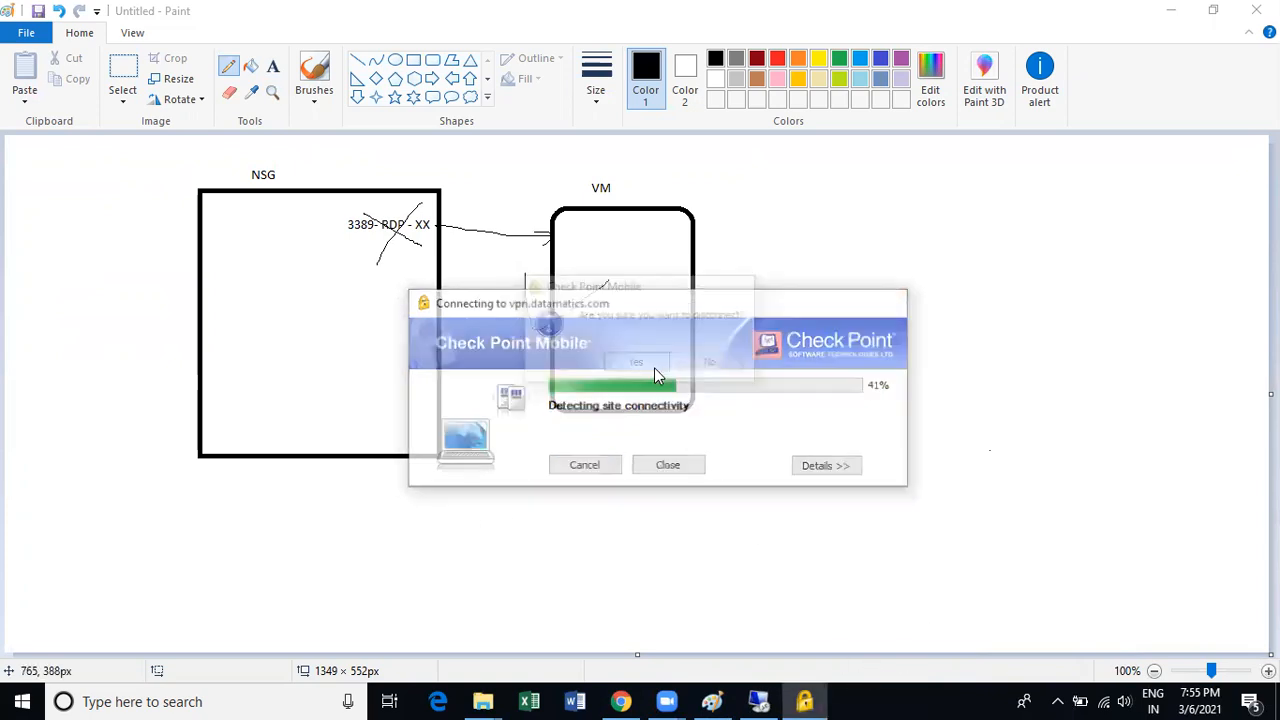
Reconnect to the VPN and submit the login password.
left_click(1058, 702)
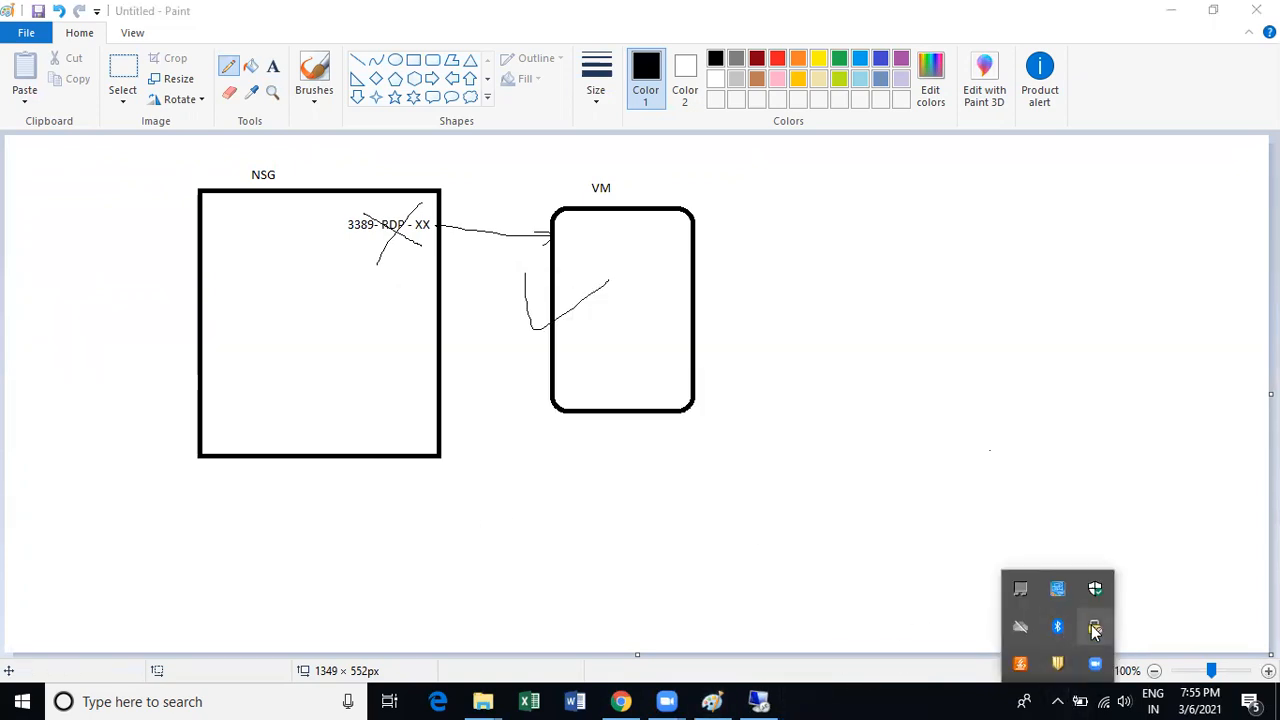
right_click(1095, 627)
left_click(1150, 511)
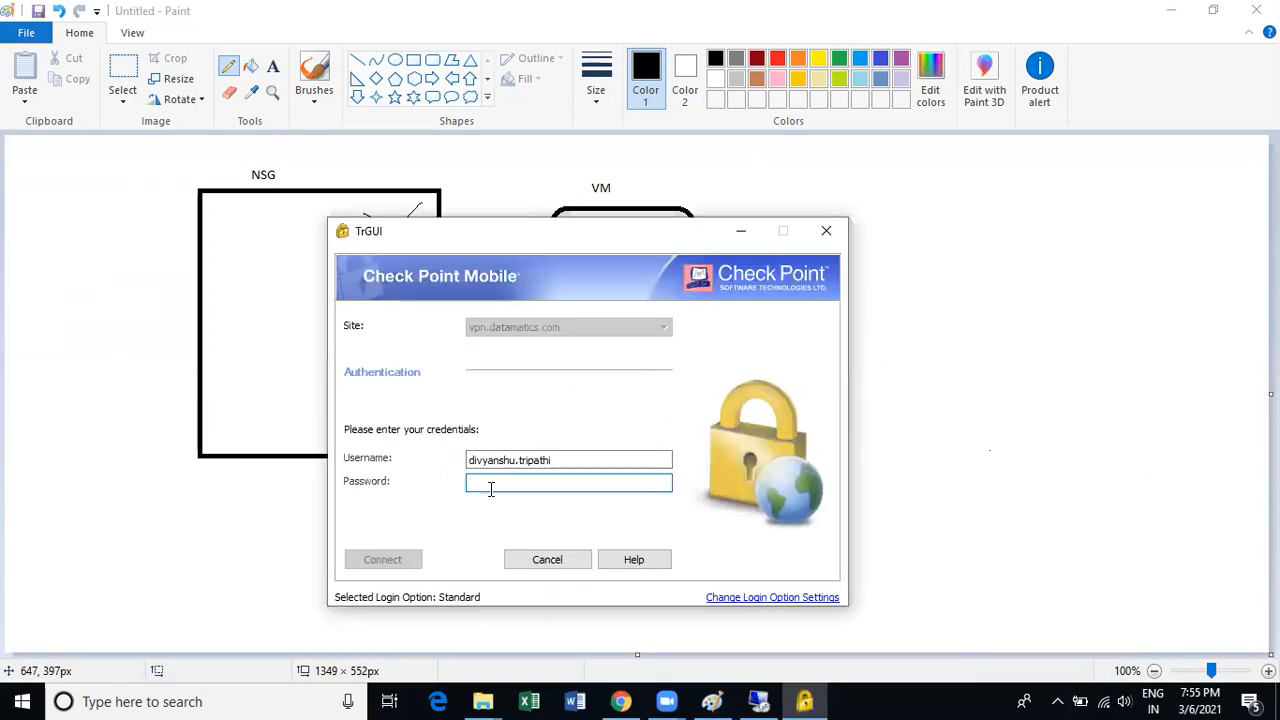
type("•")
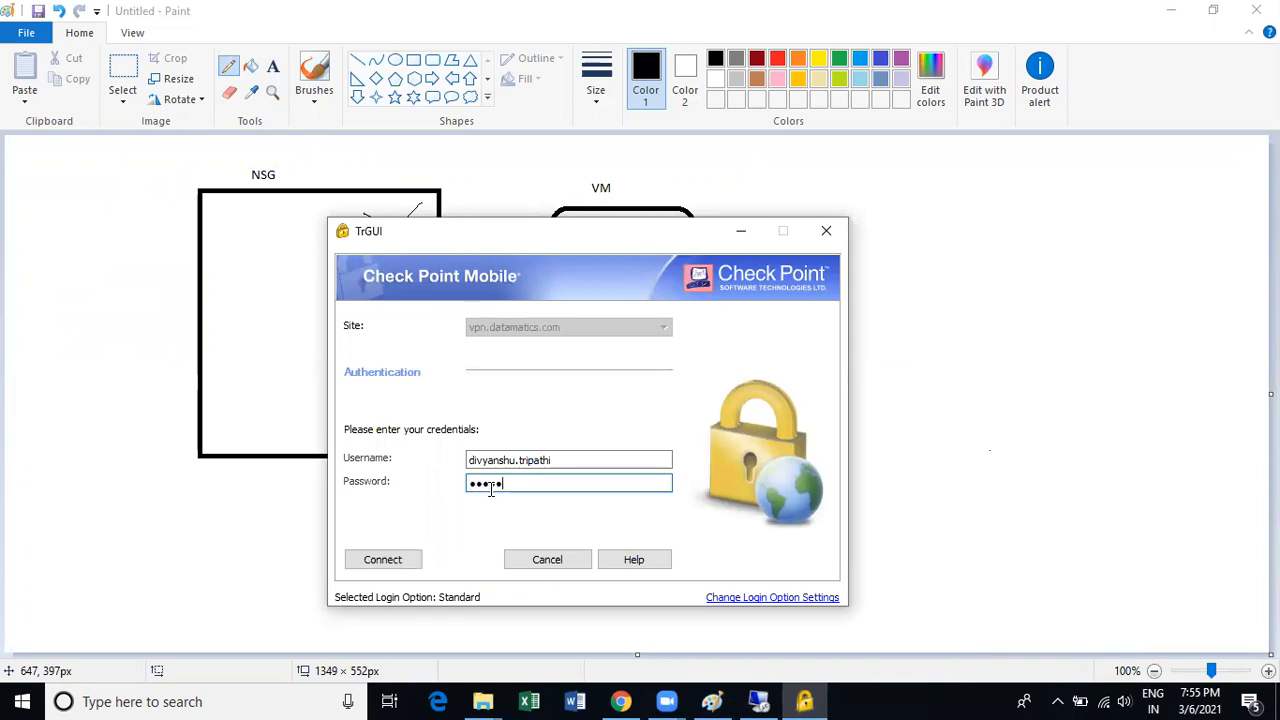
left_click(419, 564)
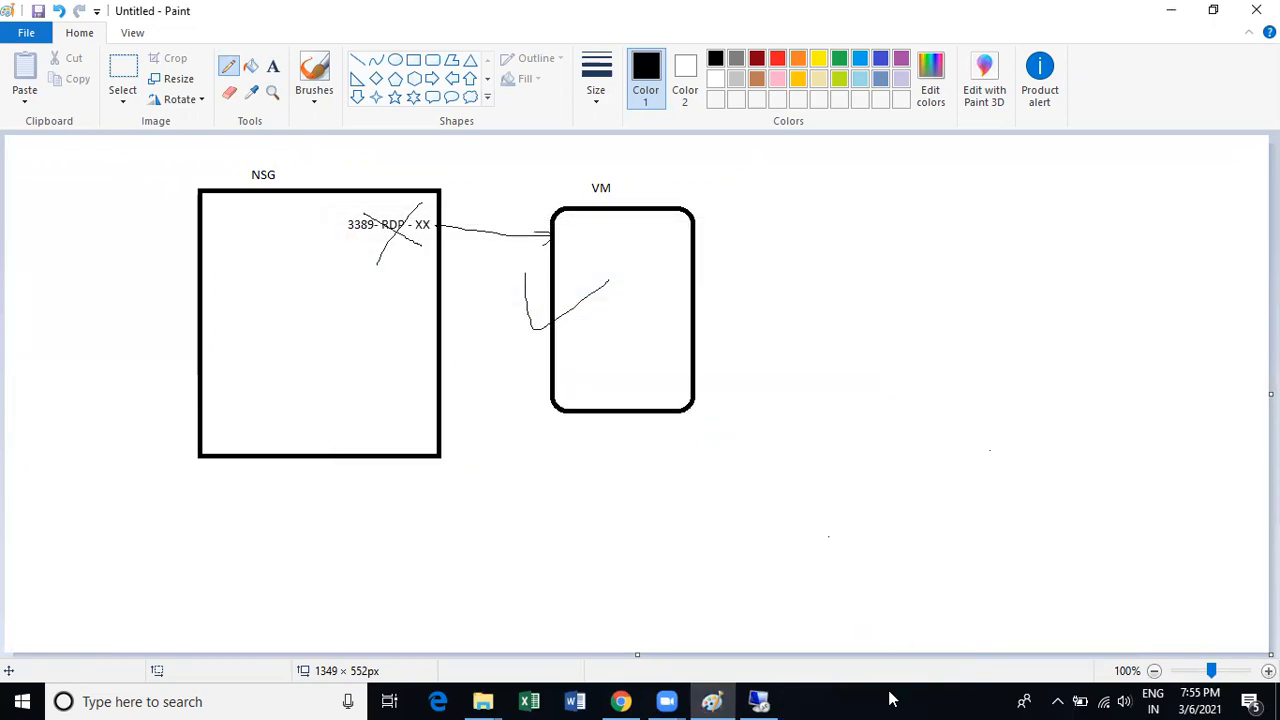
Re-enter the VPN password after the access-denied error, resubmit, and return to the sketch.
key("super+r")
left_click(194, 650)
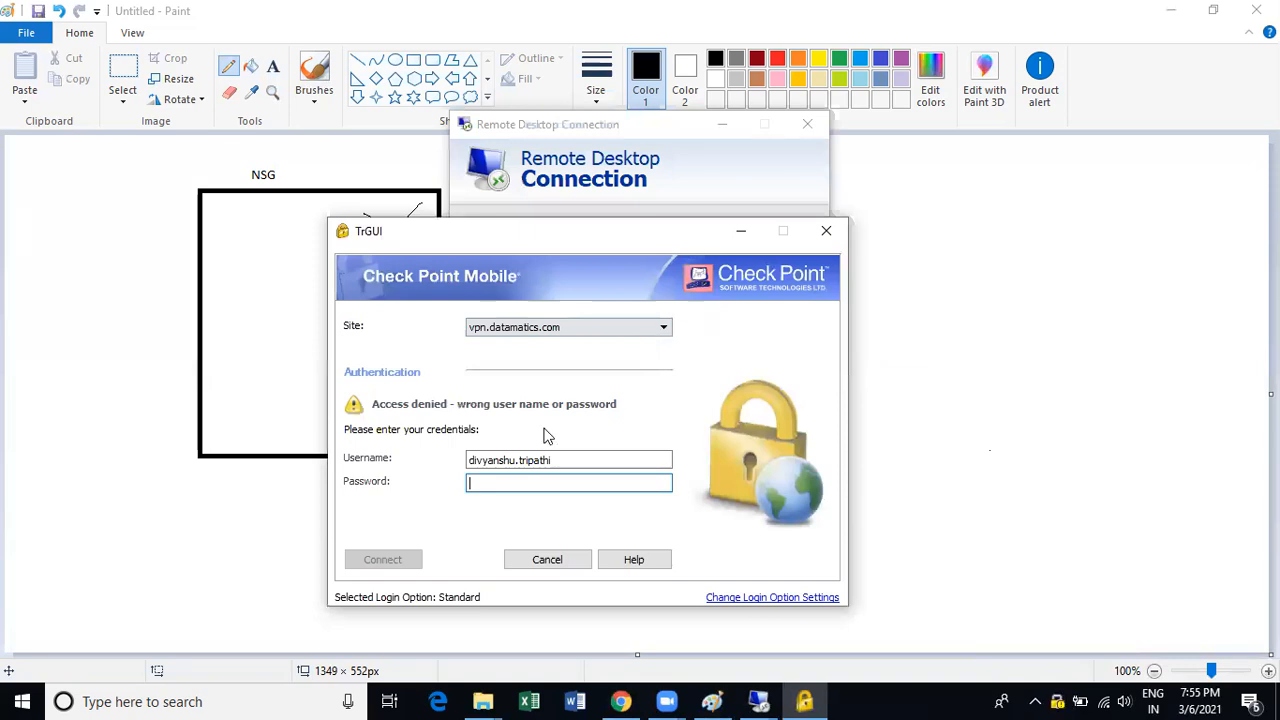
type("•")
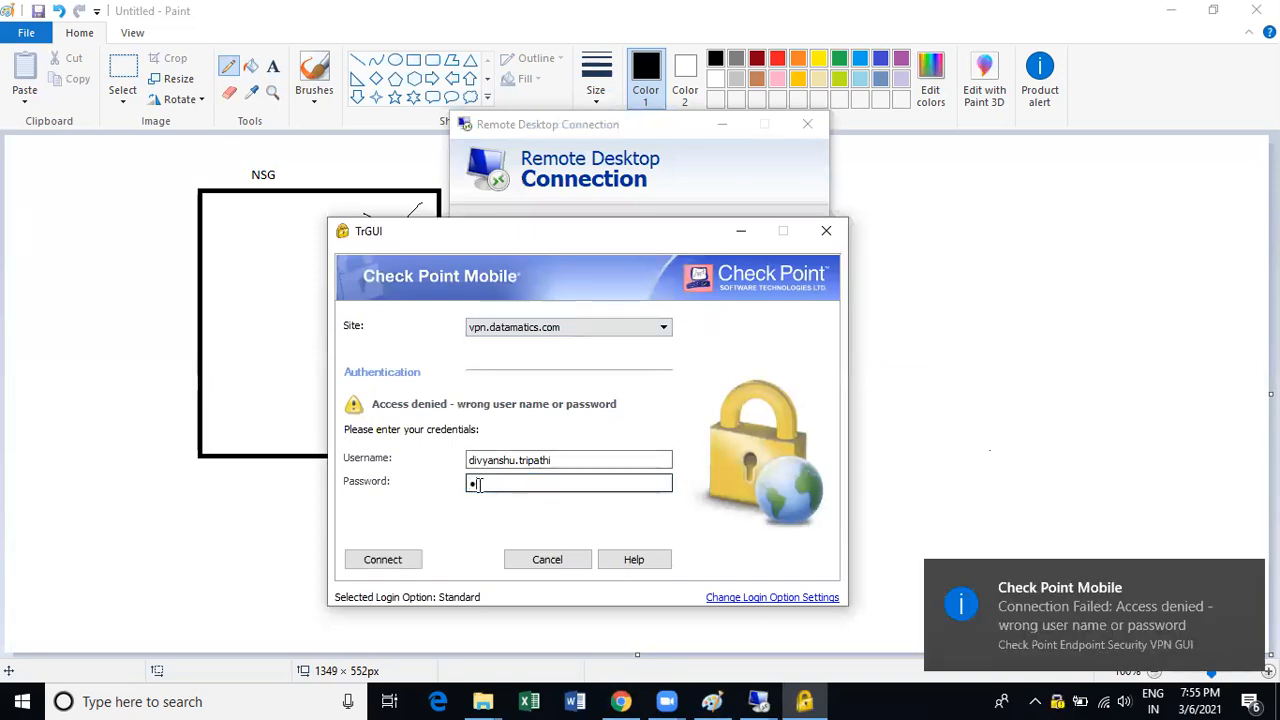
type("•")
left_click(378, 559)
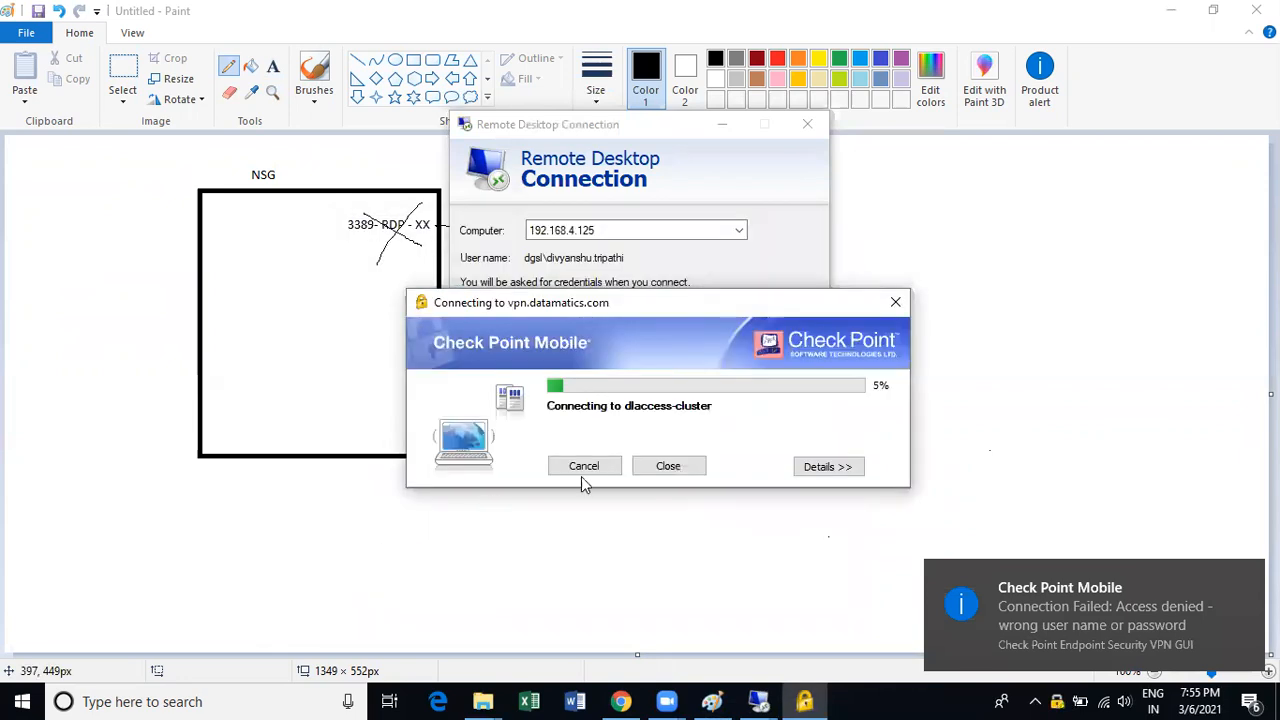
left_click(927, 248)
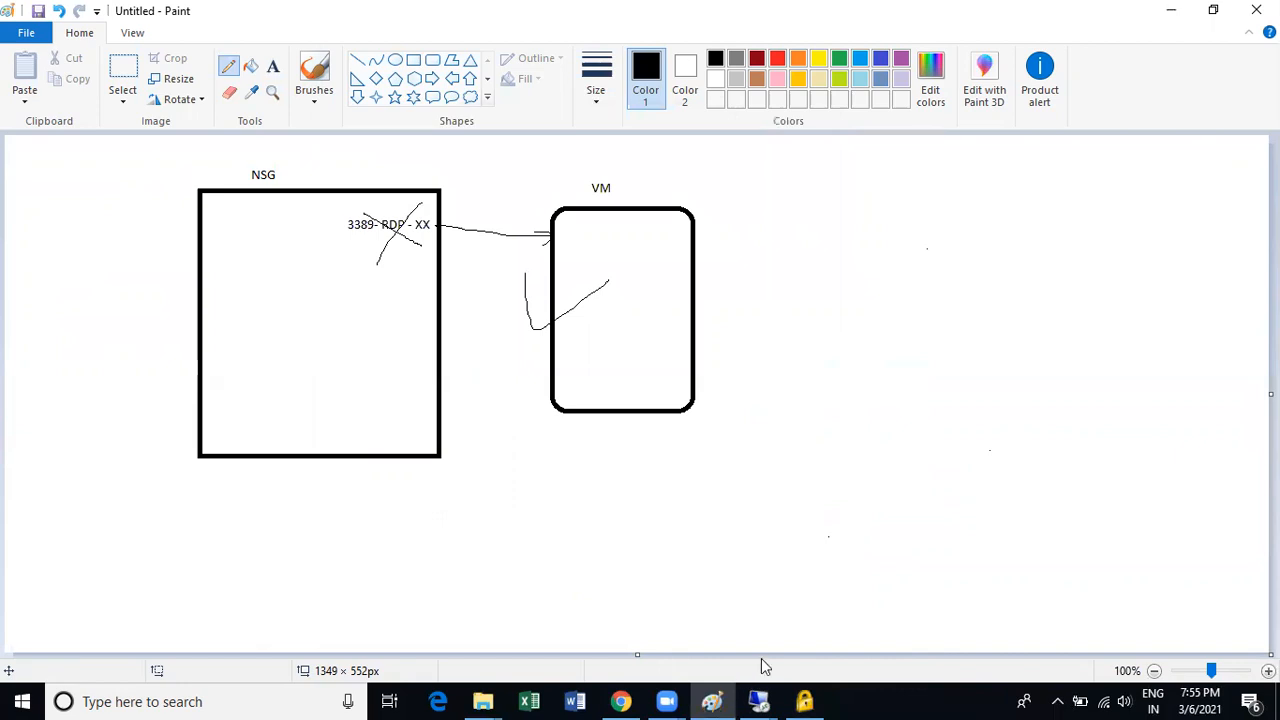
Try a Remote Desktop connection, then dismiss the credentials request and close the window.
left_click(759, 701)
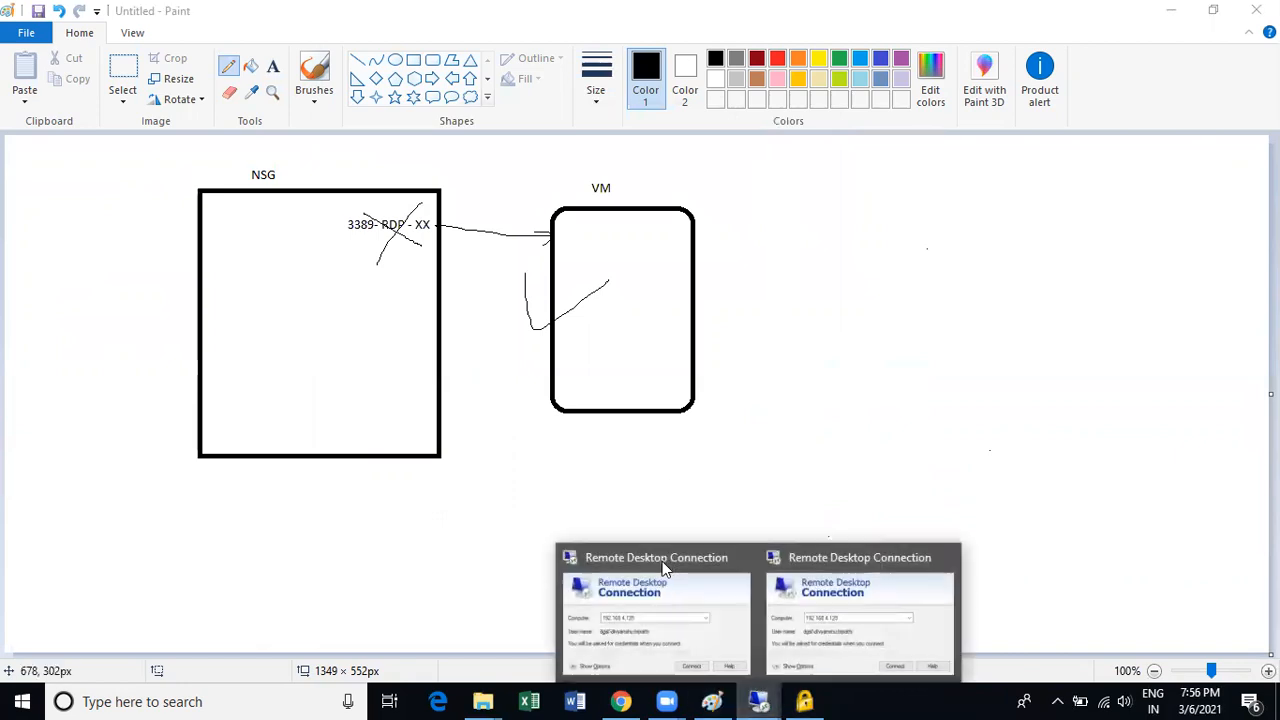
left_click(788, 590)
left_click(709, 334)
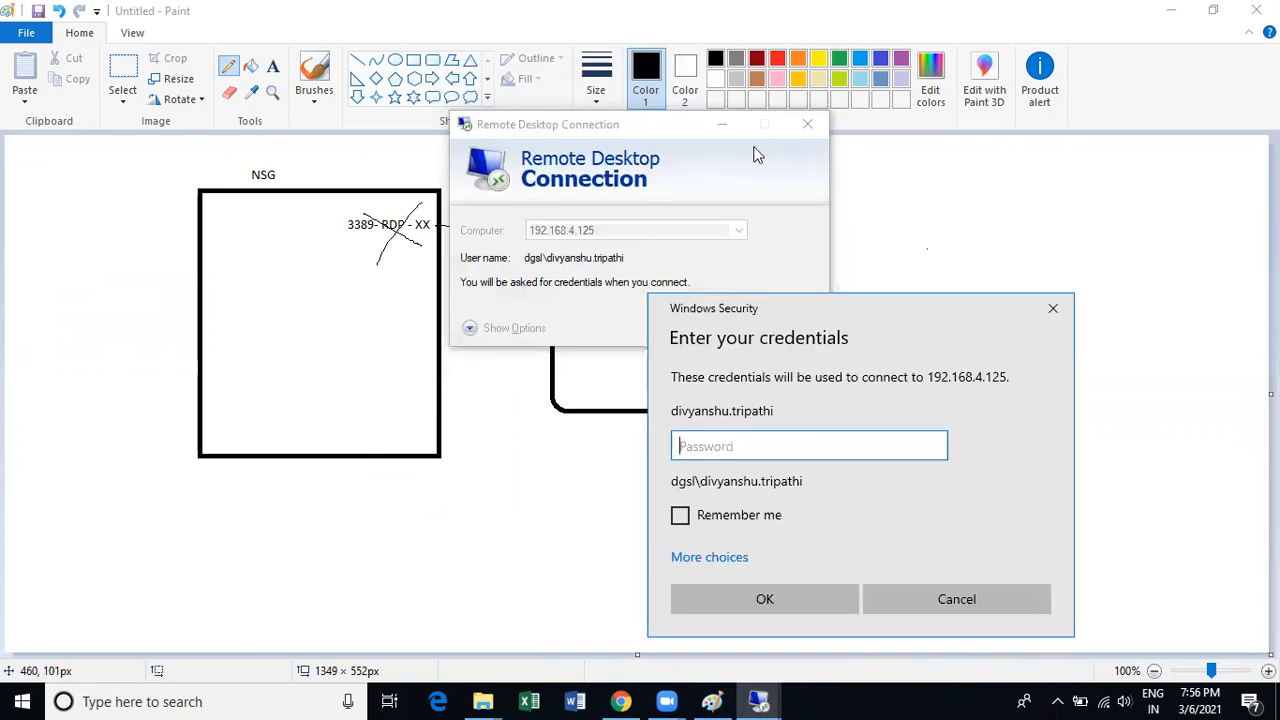
left_click(1053, 308)
left_click(808, 125)
Retrace the X on the '3389- RDP - XX' label, mark the VM box, and retry 192.168.4.125.
mouse_move(368, 212)
left_mouse_down()
mouse_move(428, 240)
mouse_move(378, 260)
left_mouse_up()
mouse_move(523, 280)
left_mouse_down()
mouse_move(596, 302)
mouse_move(638, 283)
left_mouse_up()
left_click(759, 701)
left_click(848, 491)
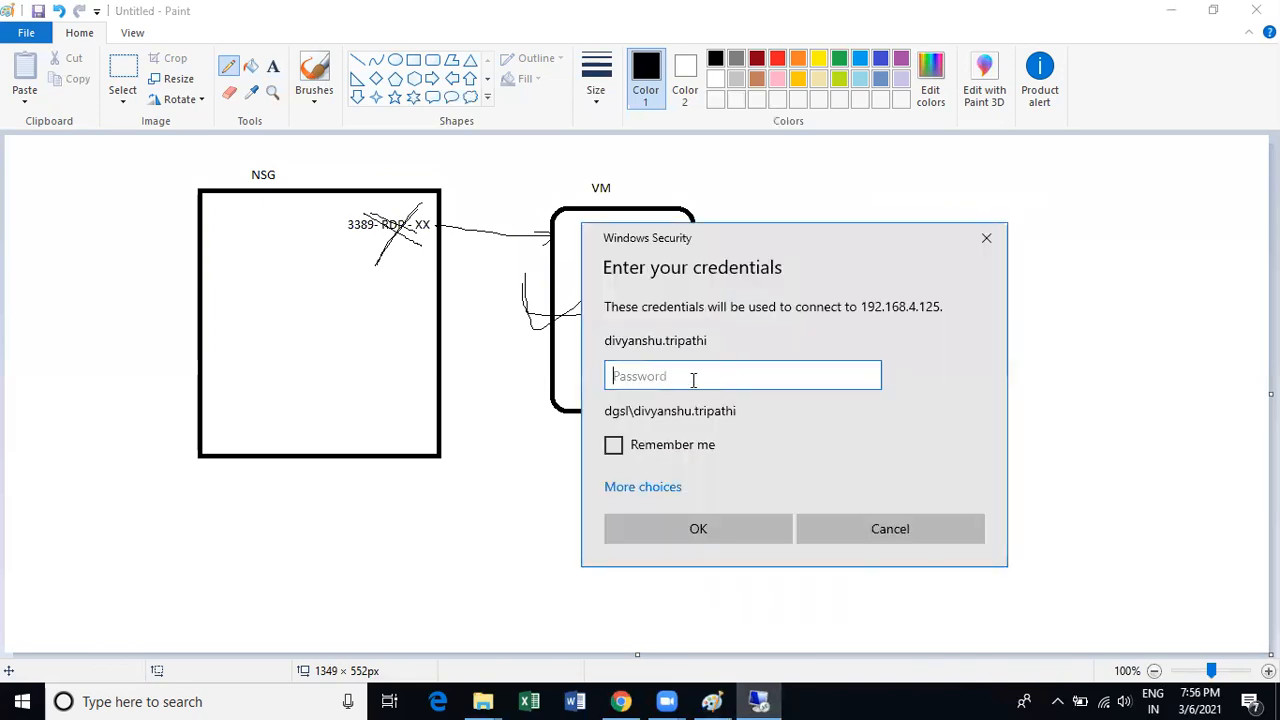
left_click(987, 240)
left_click(966, 286)
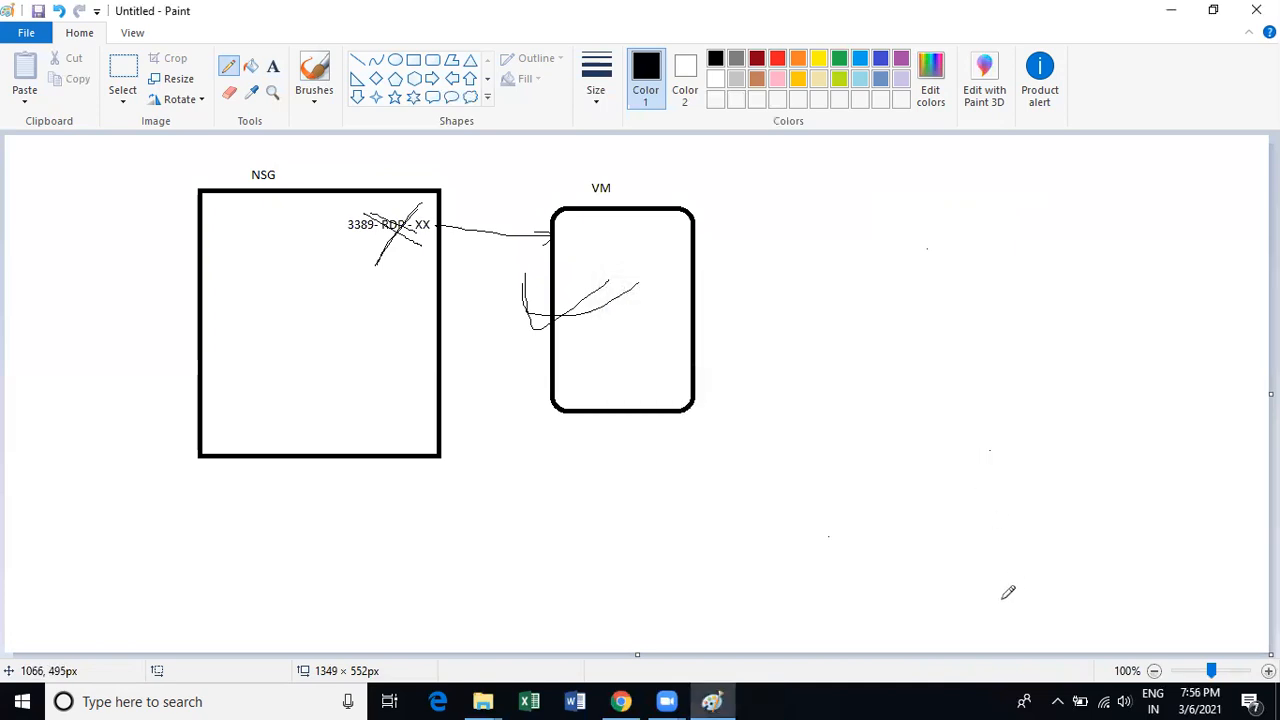
Disconnect the VPN from the notification-area tray icon and confirm.
left_click(1057, 701)
right_click(1094, 630)
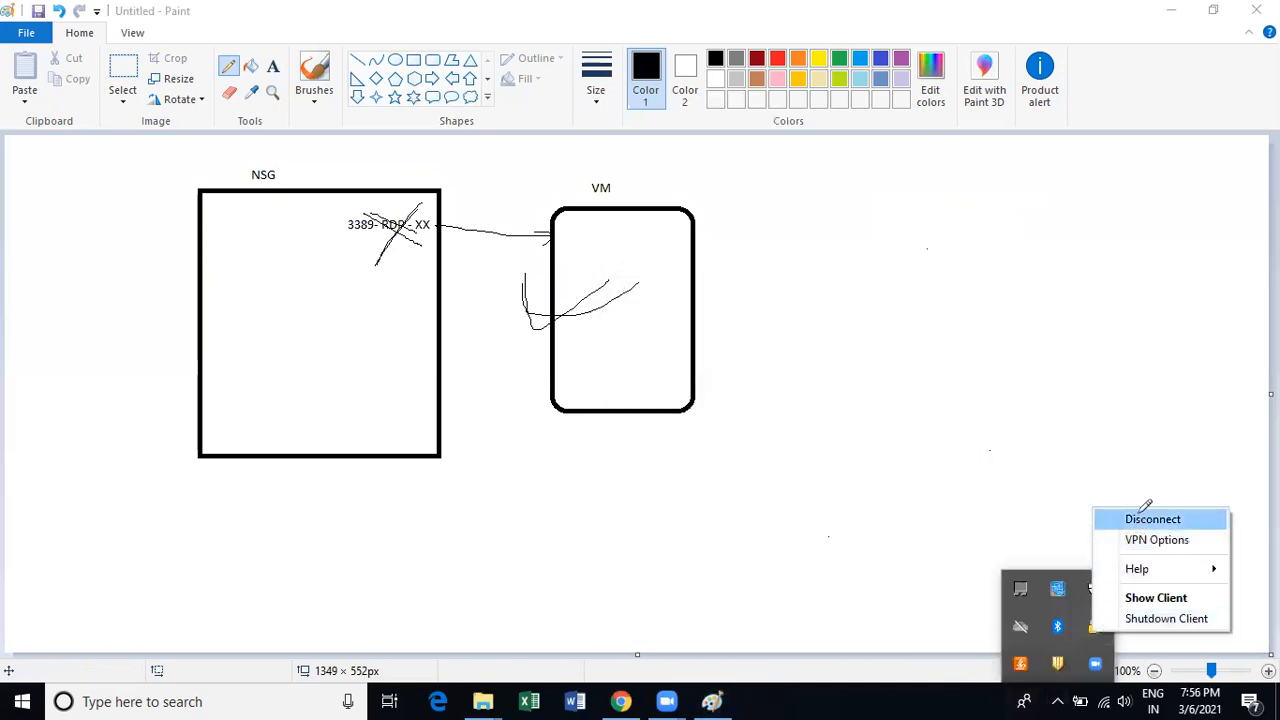
left_click(1145, 512)
left_click(636, 364)
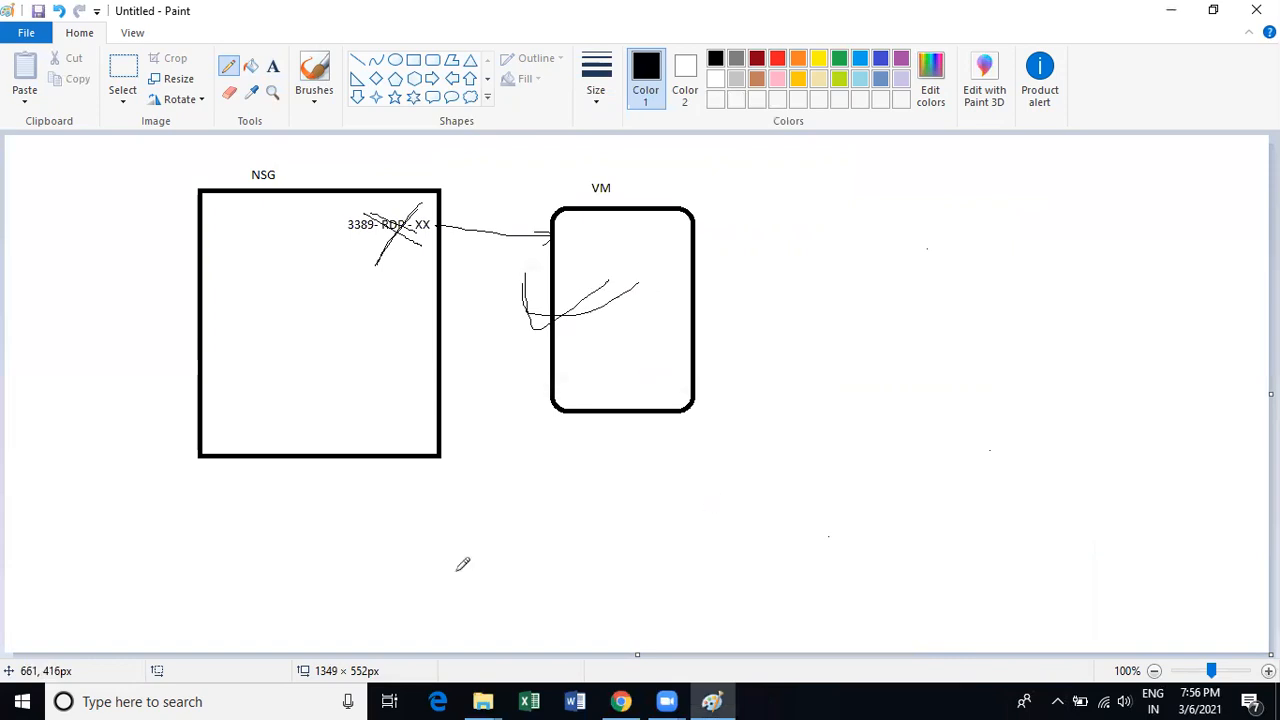
Relaunch mstsc, connect to 192.168.4.125, sketch an X at the VM, and dismiss the can't-connect error.
key("super+r")
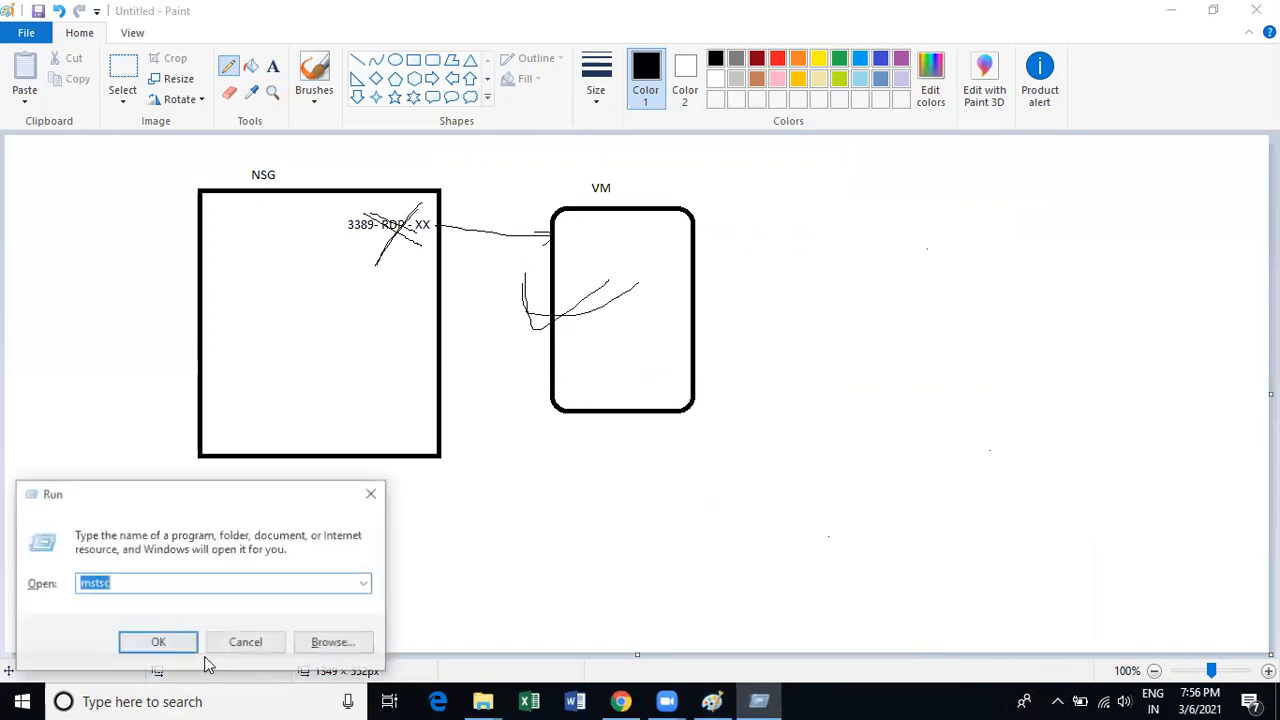
key("Return")
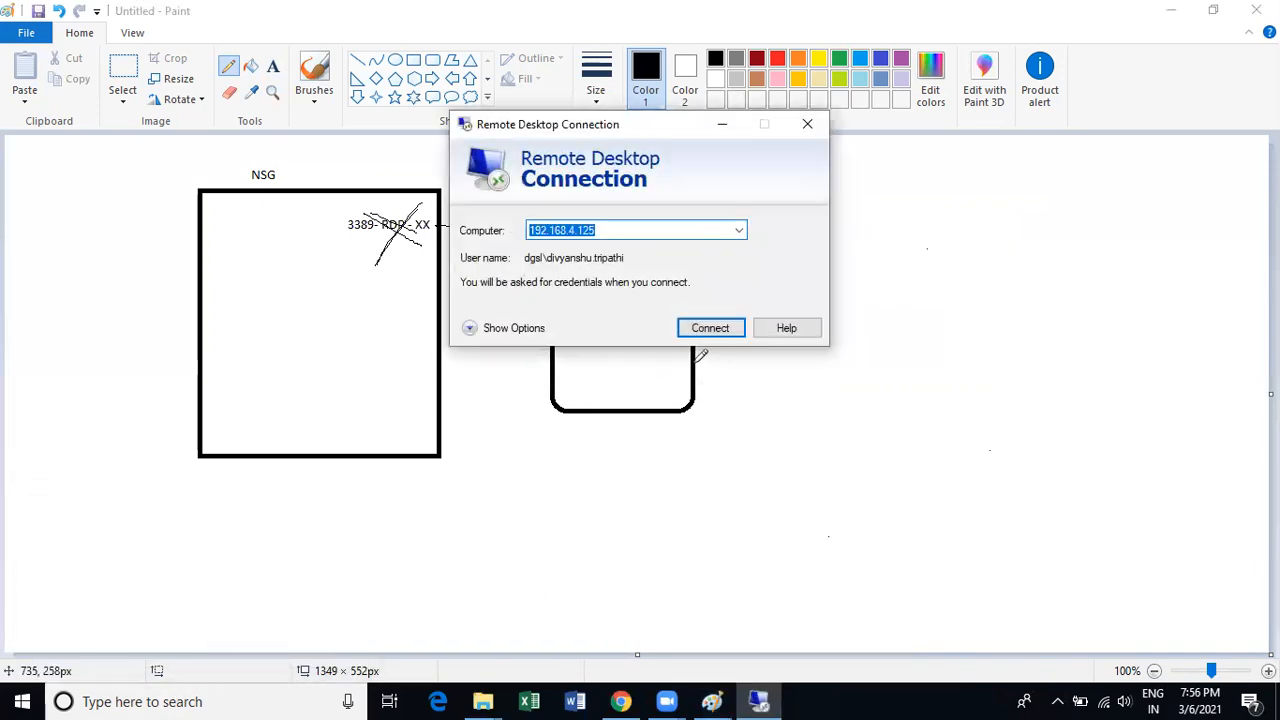
left_click(705, 330)
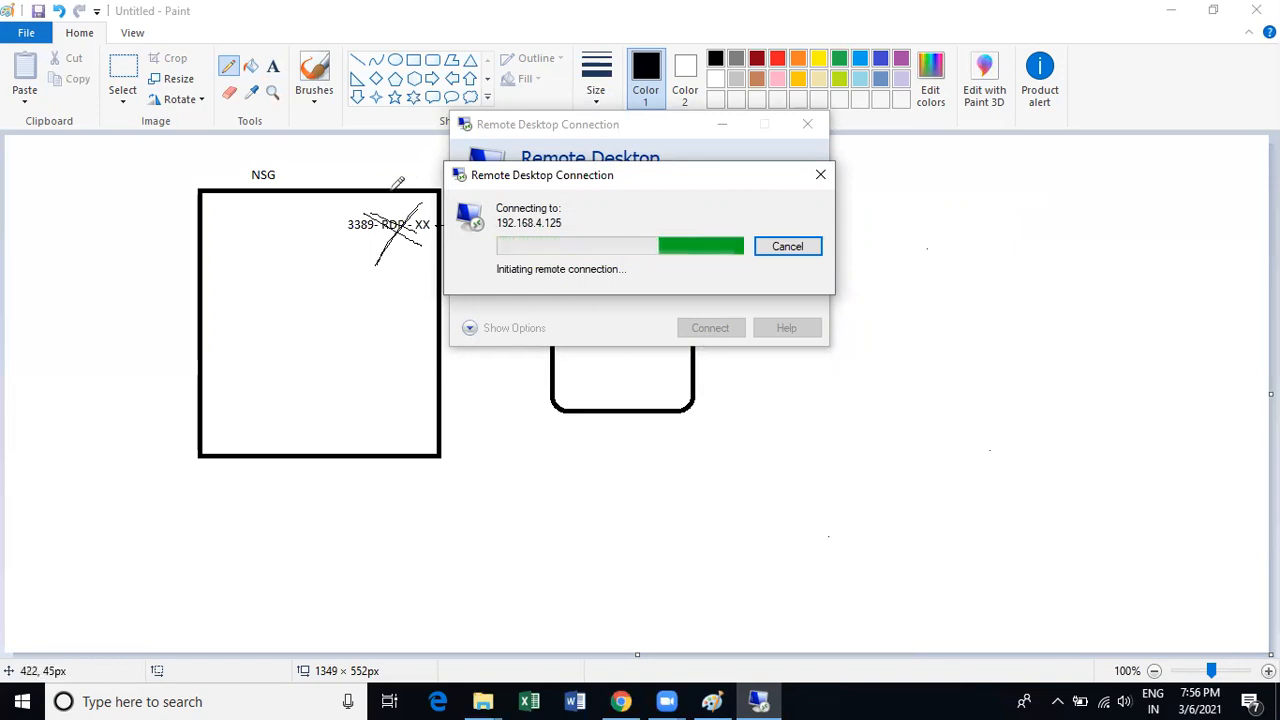
mouse_move(346, 239)
left_mouse_down()
mouse_move(357, 260)
mouse_move(428, 202)
mouse_move(466, 238)
mouse_move(550, 234)
mouse_move(601, 256)
left_mouse_up()
left_click_drag(588, 228, 519, 268)
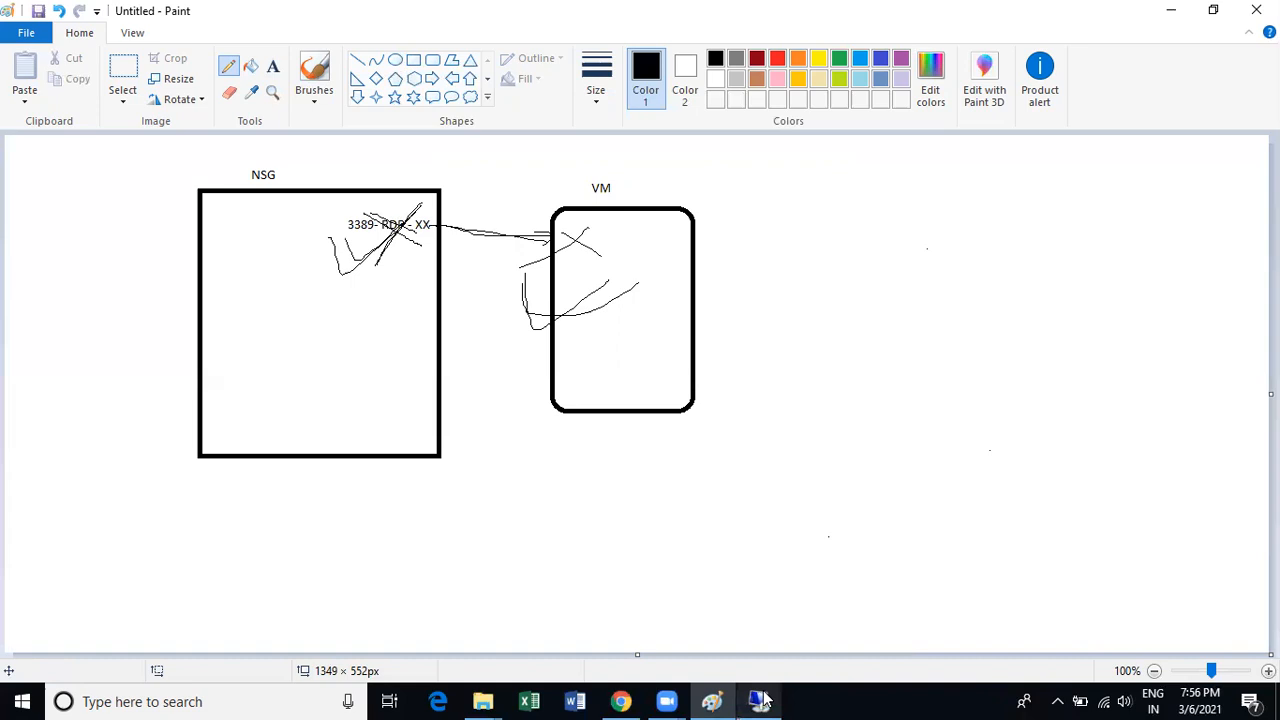
left_click(762, 701)
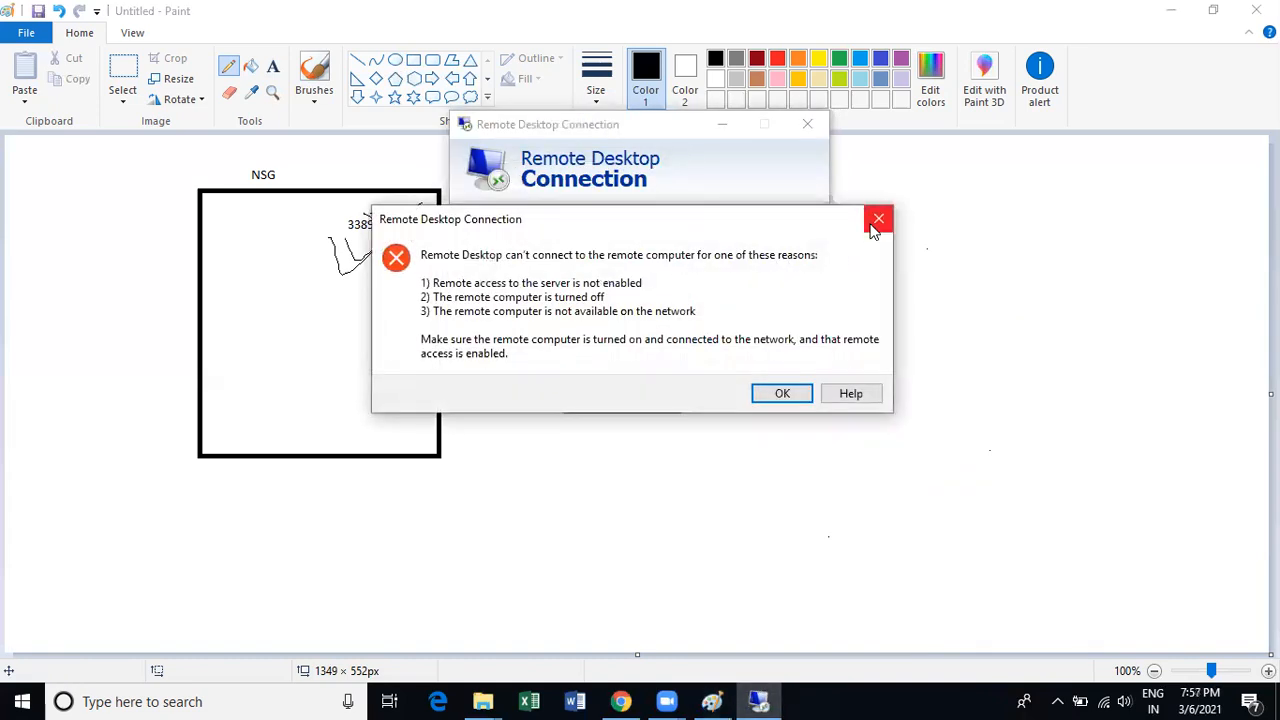
left_click(877, 220)
Close Remote Desktop, check the NSG sketch, and return to networksecuritygroup01's Azure overview.
left_click(810, 127)
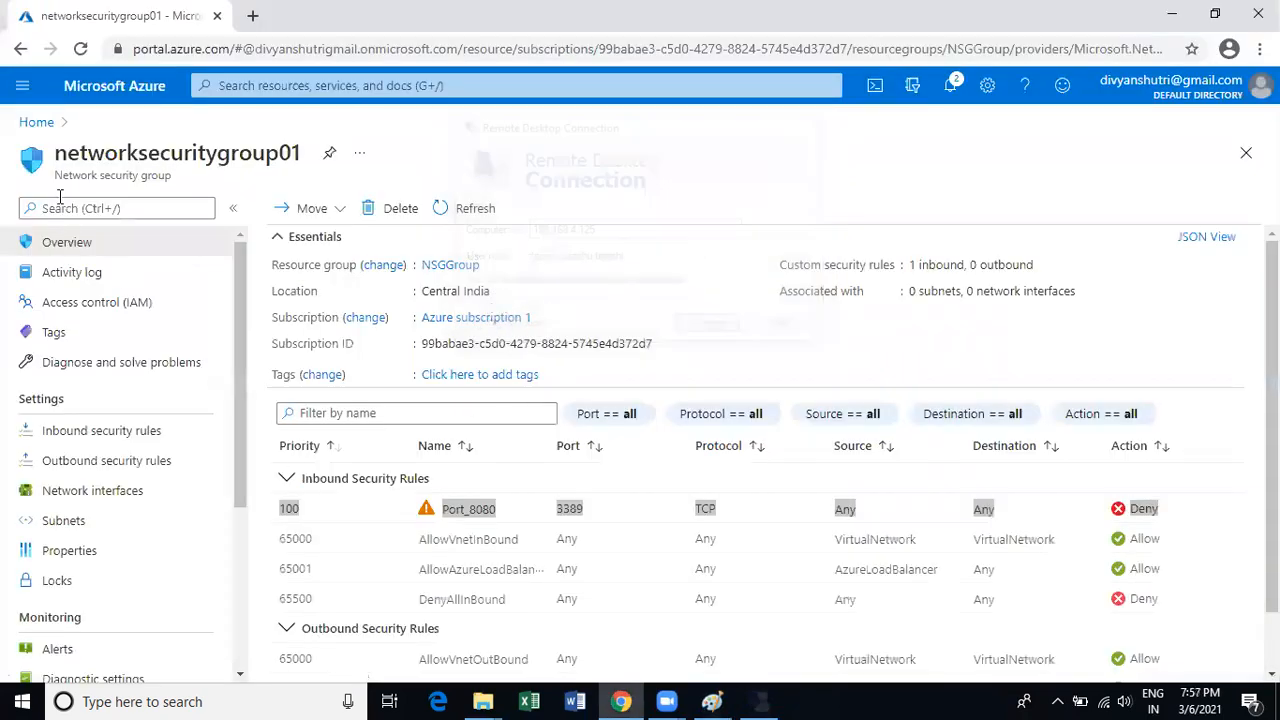
scroll(263, 453, "down", 1)
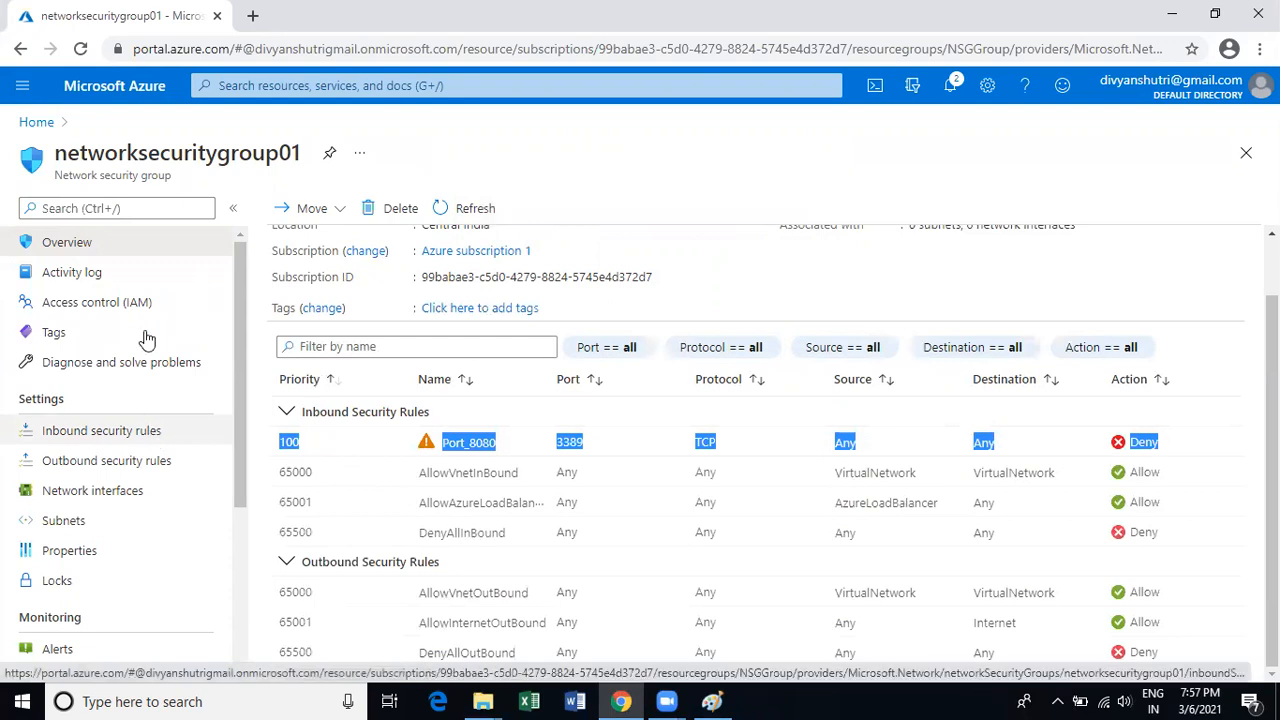
scroll(400, 482, "up", 1)
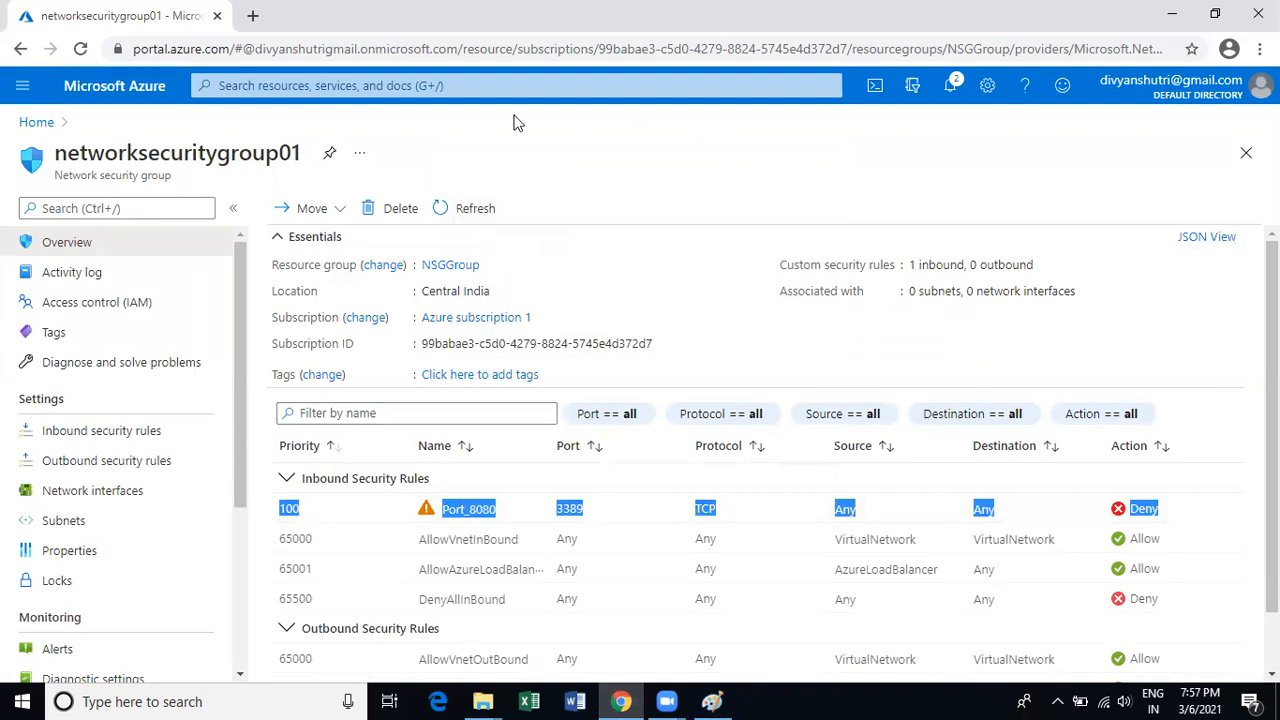
left_click(716, 698)
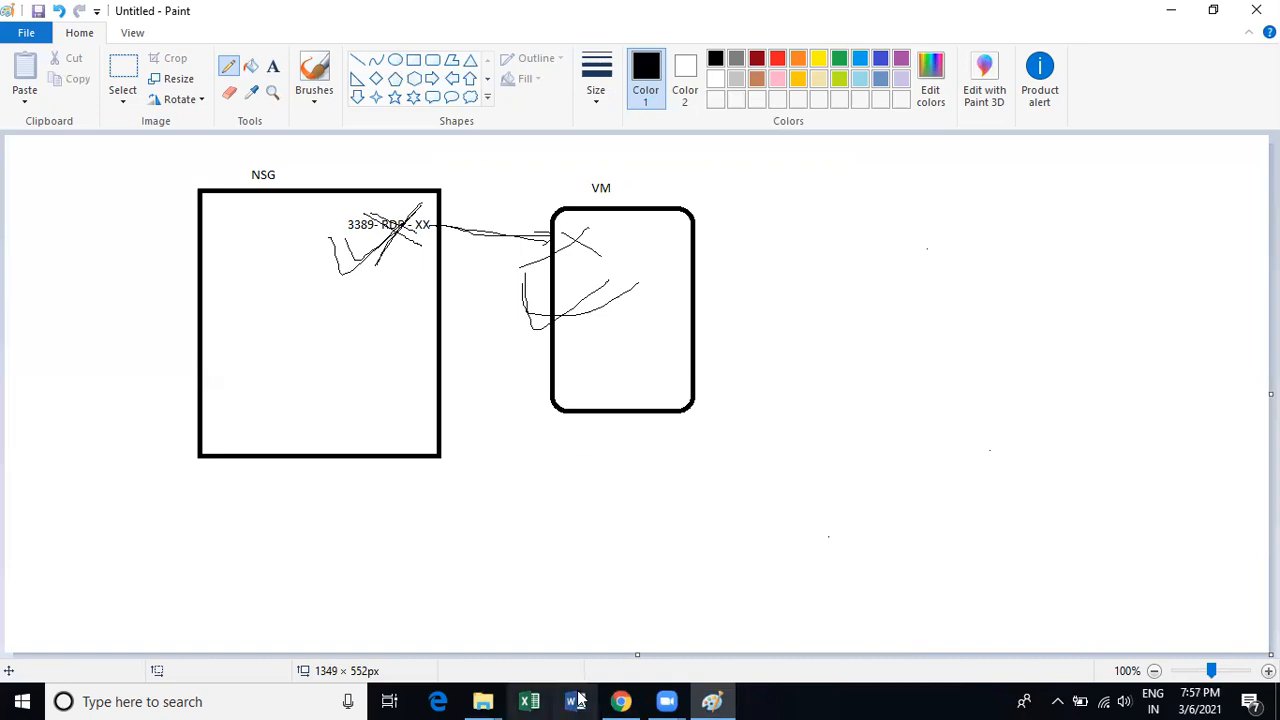
left_click(621, 701)
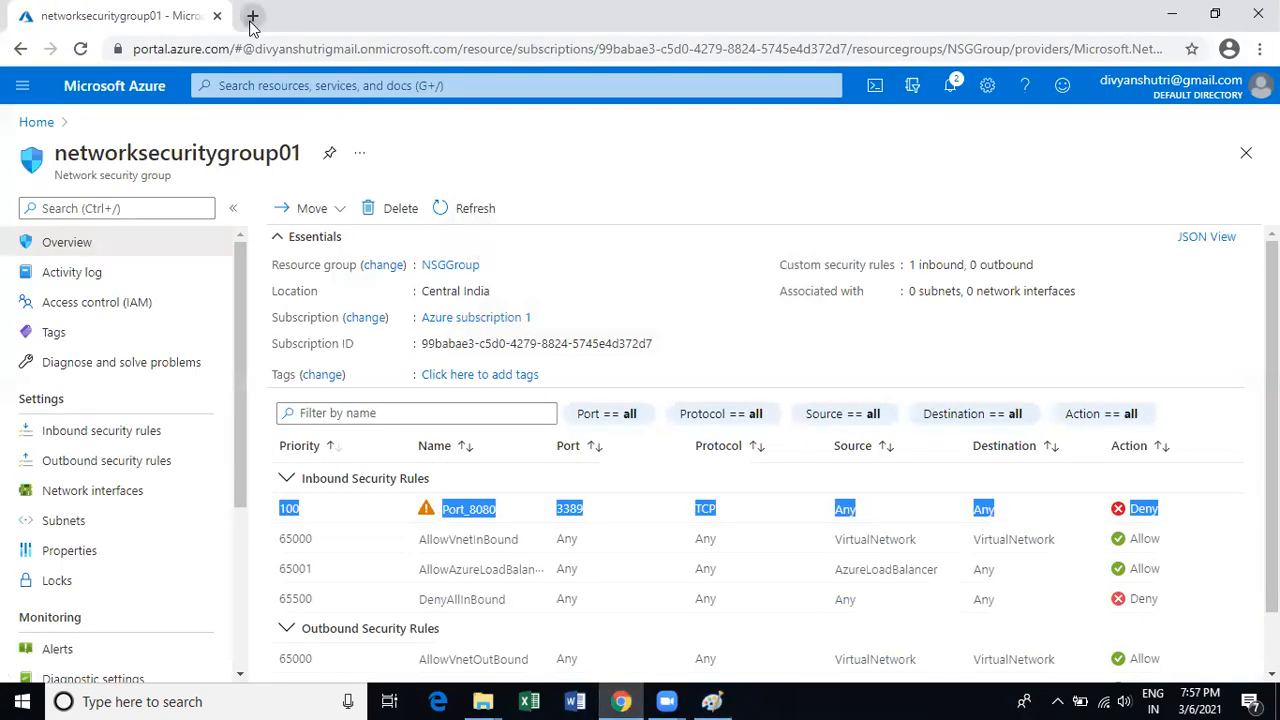
left_click(253, 15)
Reopen the closed Docs tabs with Ctrl+Shift+T, read the application security groups article, then return to Azure.
left_click(285, 46)
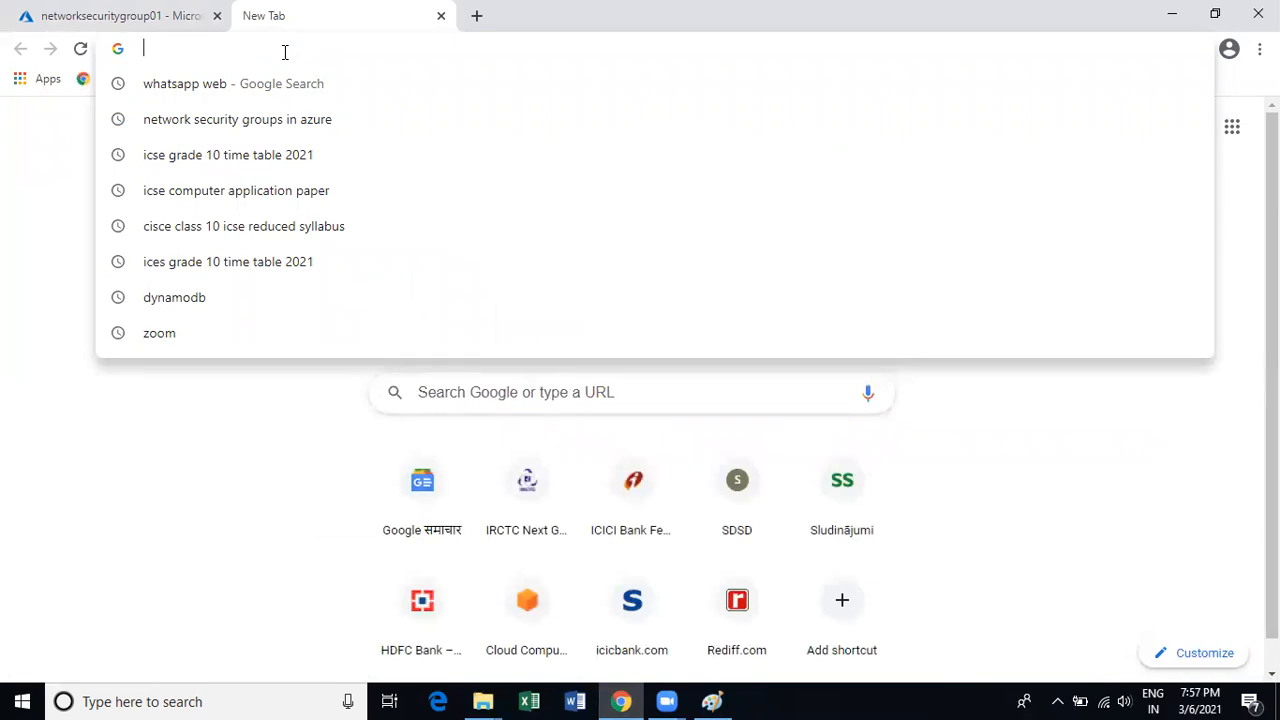
key("ctrl+shift+t")
key("ctrl+shift+t")
key("ctrl+shift+t")
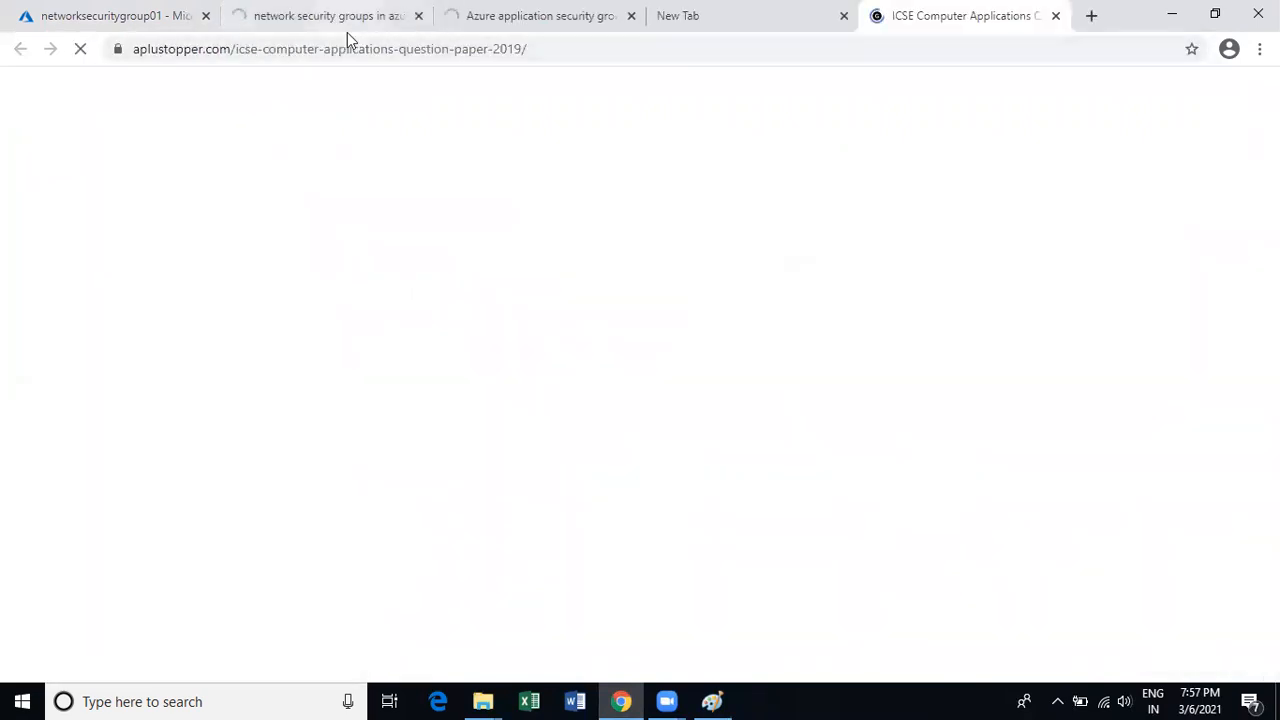
left_click(347, 30)
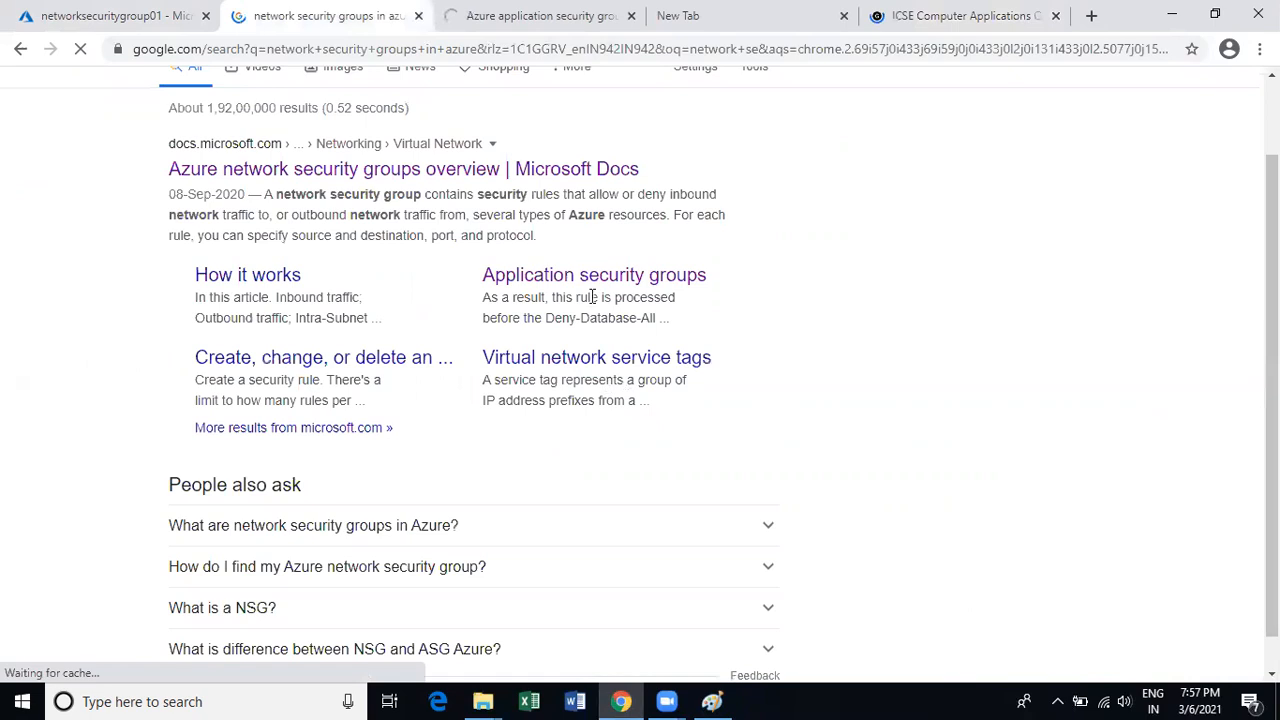
left_click(490, 20)
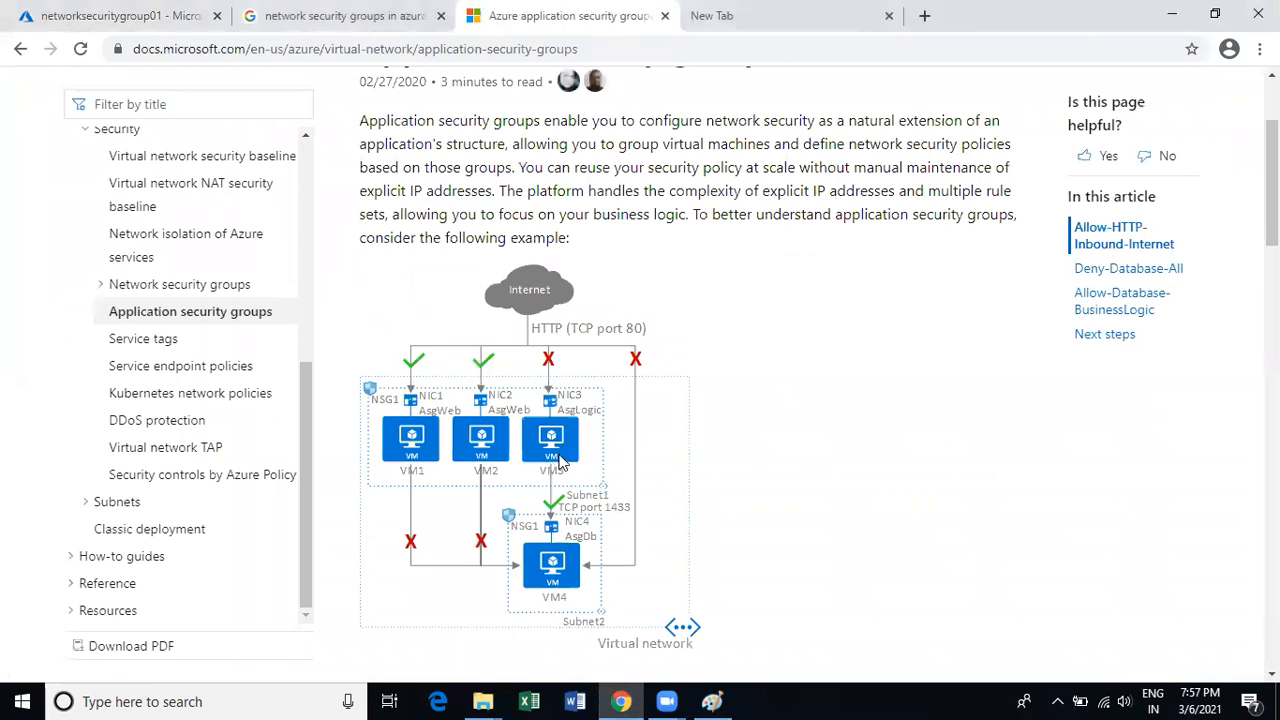
scroll(555, 285, "down", 2)
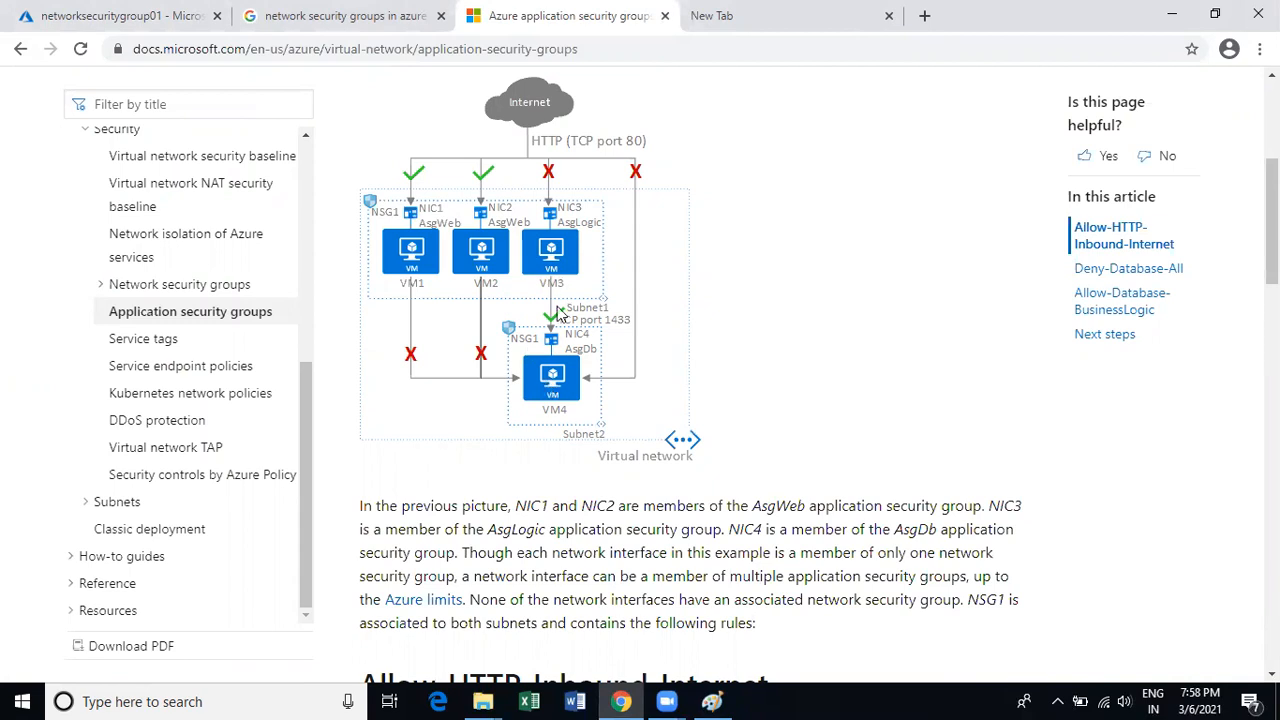
left_click(124, 20)
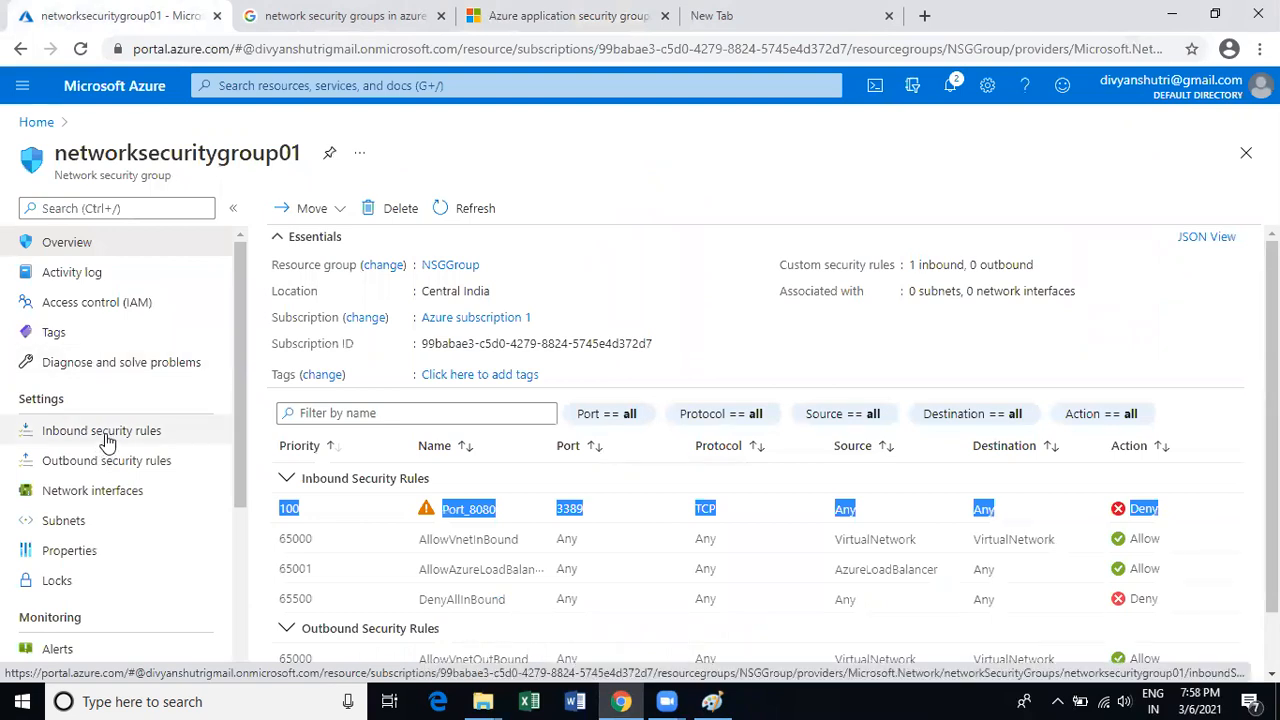
Open Inbound security rules under Settings for networksecuritygroup01.
left_click(107, 439)
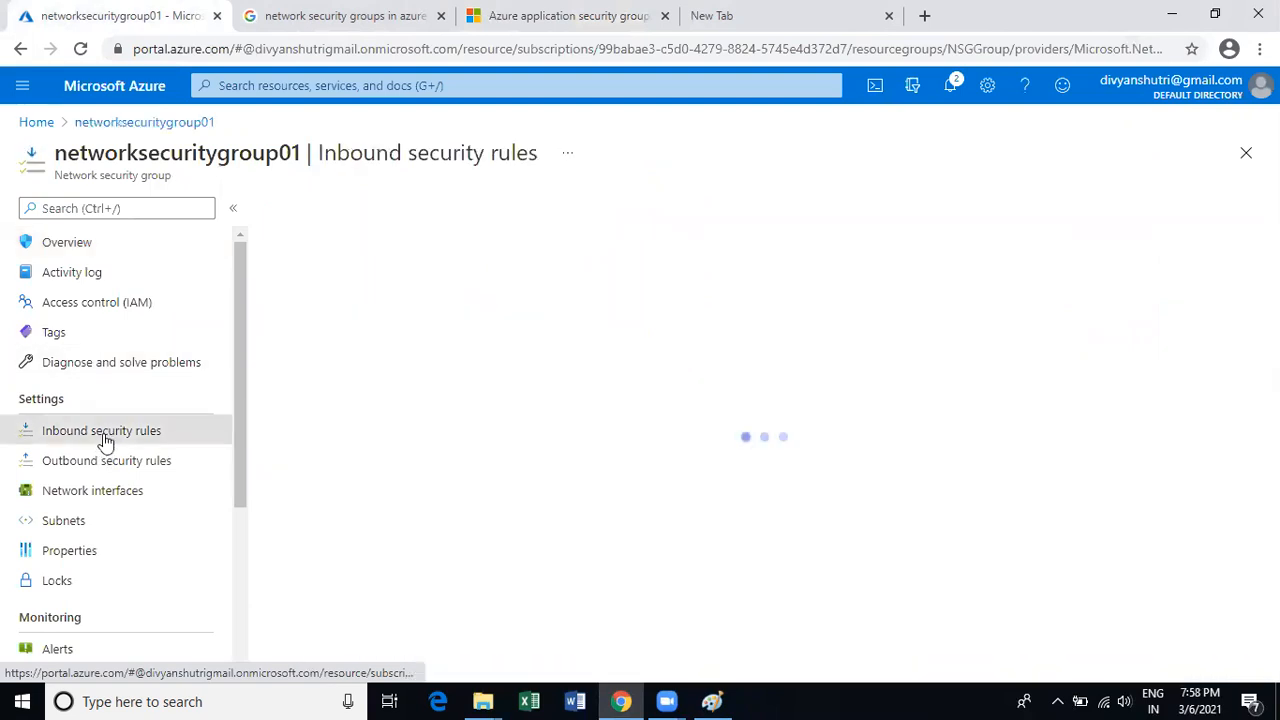